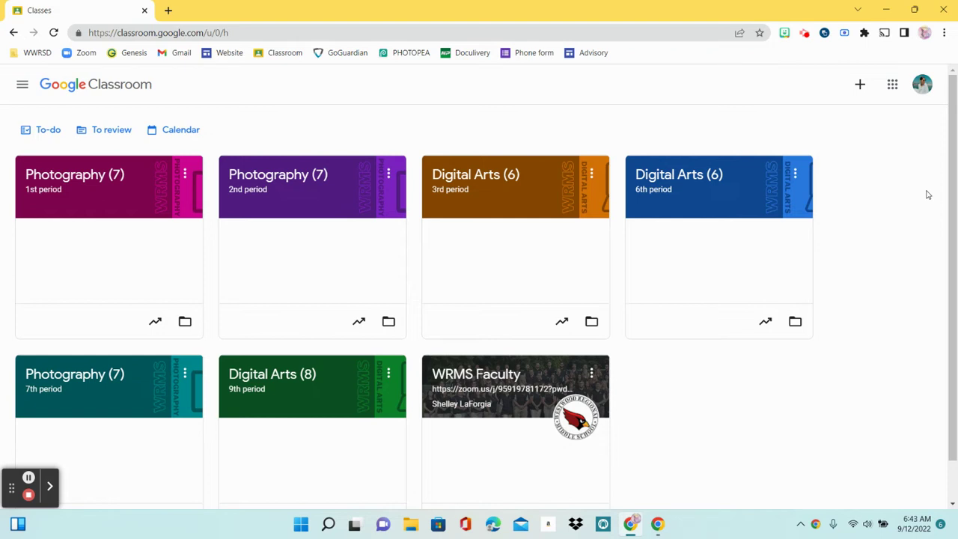
Open the 3rd period Digital Arts (6) class, launch the Pixlr E link from its stream, and dismiss the promotional banner.
{"action": "left_click", "coordinate": [516, 175]}
{"action": "scroll", "coordinate": [588, 239], "scroll_direction": "down", "scroll_amount": 3}
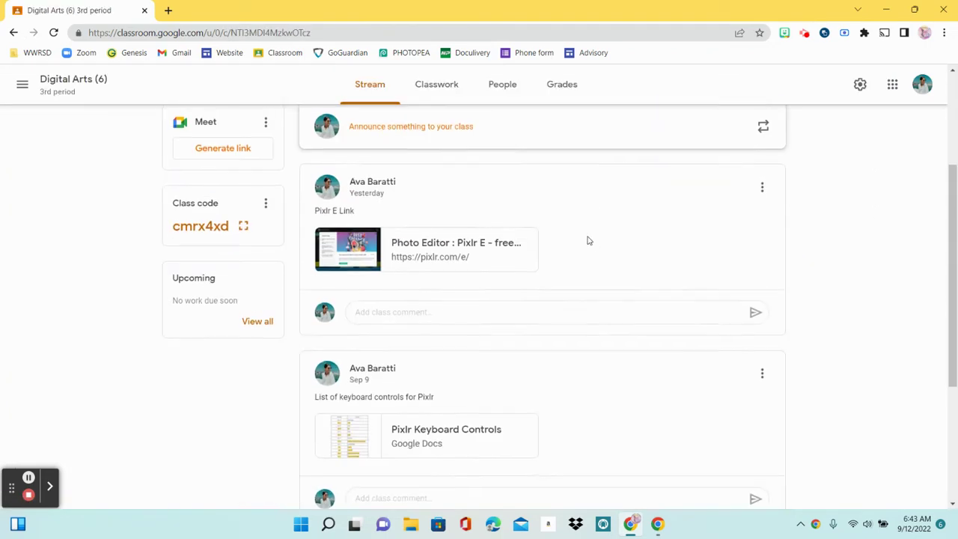
{"action": "scroll", "coordinate": [481, 180], "scroll_direction": "down", "scroll_amount": 3}
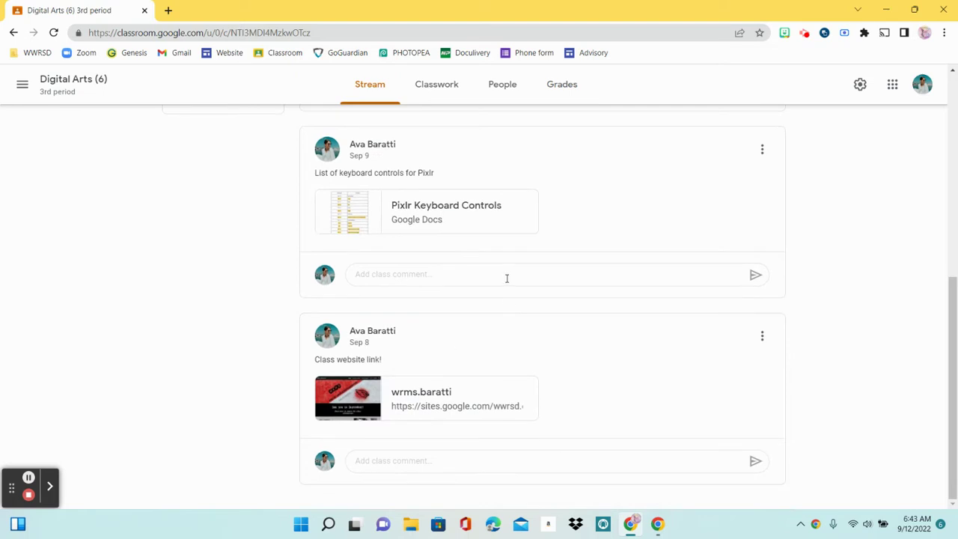
{"action": "scroll", "coordinate": [507, 279], "scroll_direction": "up", "scroll_amount": 1}
{"action": "scroll", "coordinate": [507, 278], "scroll_direction": "up", "scroll_amount": 2}
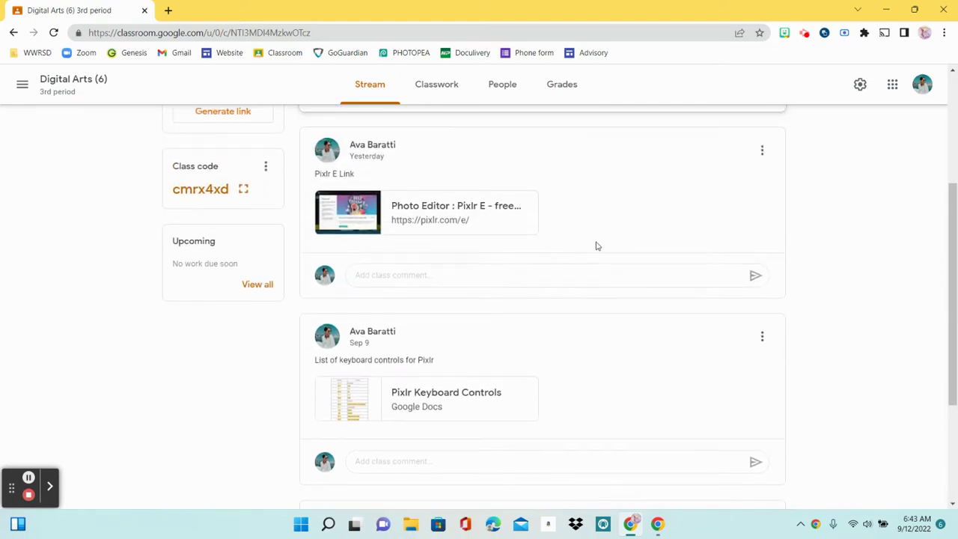
{"action": "scroll", "coordinate": [568, 264], "scroll_direction": "up", "scroll_amount": 1}
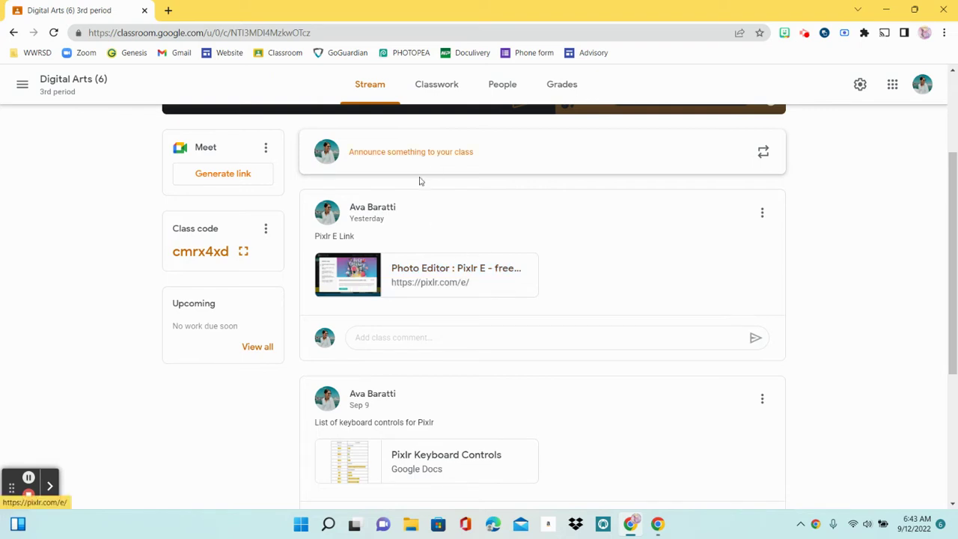
{"action": "left_click", "coordinate": [392, 283]}
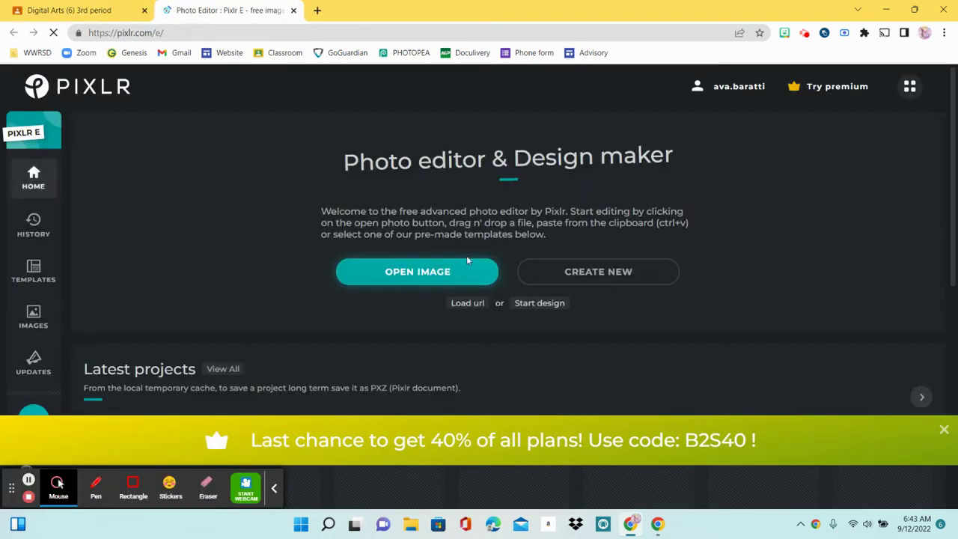
{"action": "left_click", "coordinate": [943, 429]}
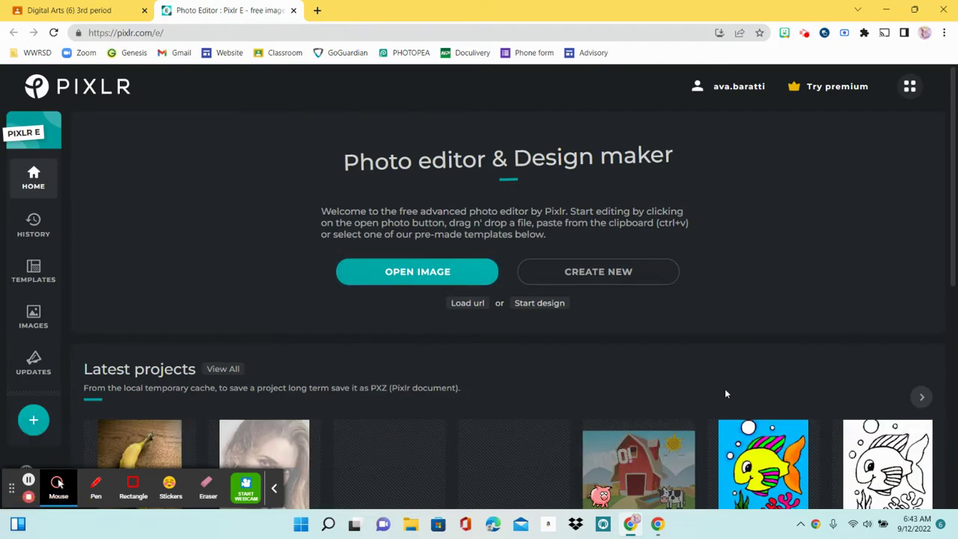
Create a Landscape 7x5 in photo canvas, 2100 x 1500 px, with a white background, named "Sandwich_" plus the author's first name.
{"action": "left_click", "coordinate": [603, 277]}
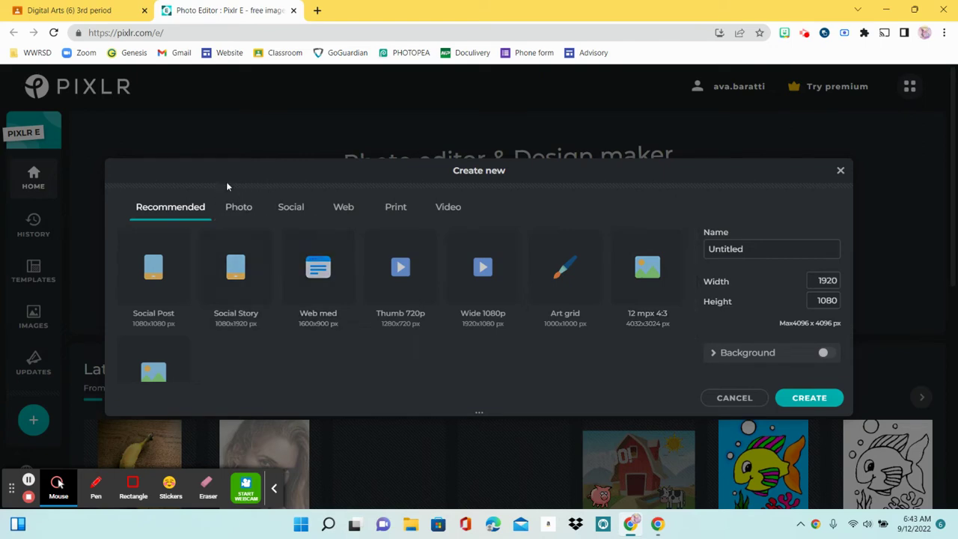
{"action": "left_click", "coordinate": [239, 207]}
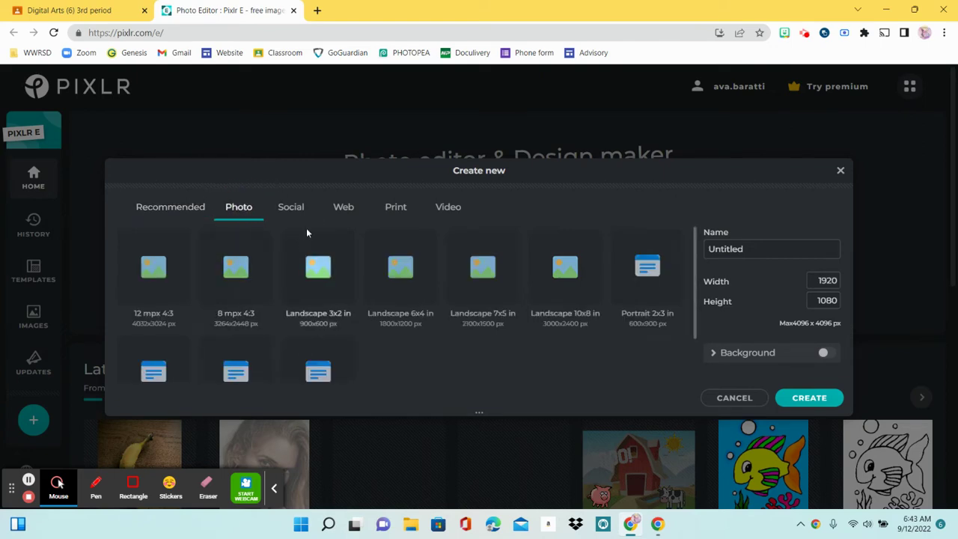
{"action": "left_click", "coordinate": [490, 279]}
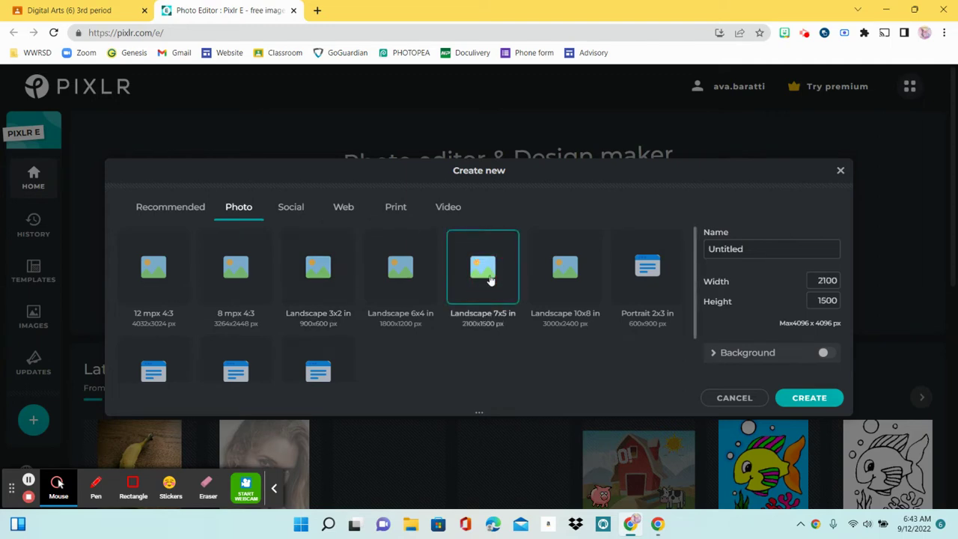
{"action": "double_click", "coordinate": [755, 248]}
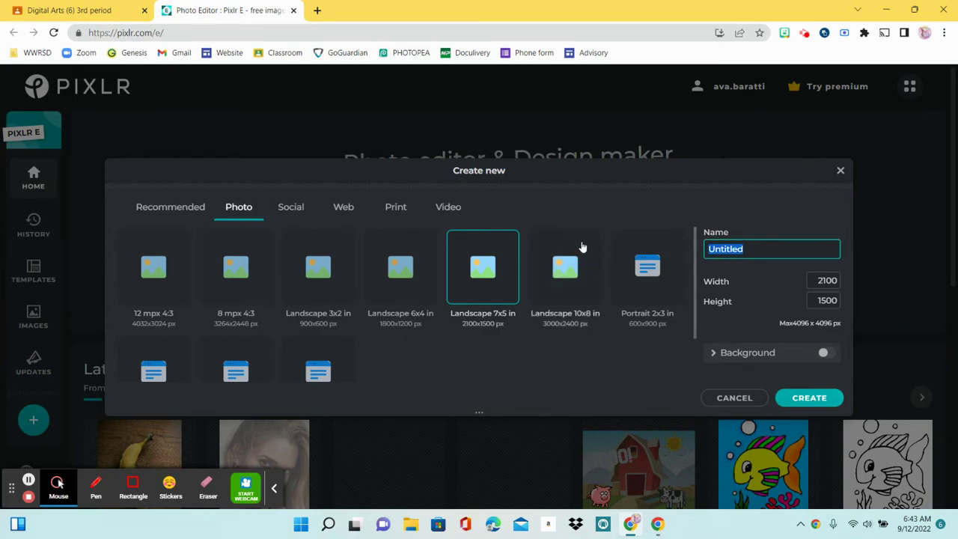
{"action": "key", "text": "BackSpace"}
{"action": "type", "text": "Sandwich_Ava"}
{"action": "left_click", "coordinate": [829, 354]}
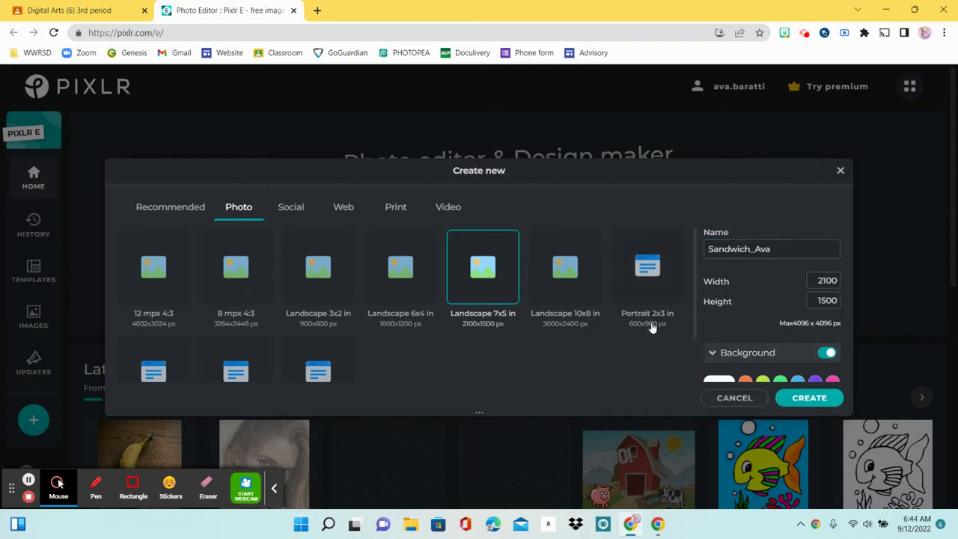
{"action": "left_click", "coordinate": [820, 400]}
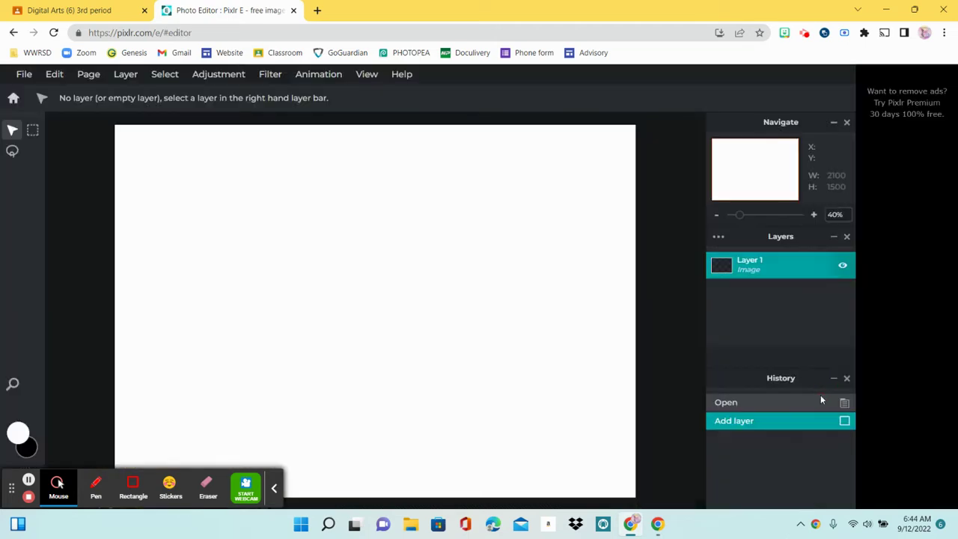
{"action": "left_click", "coordinate": [275, 488]}
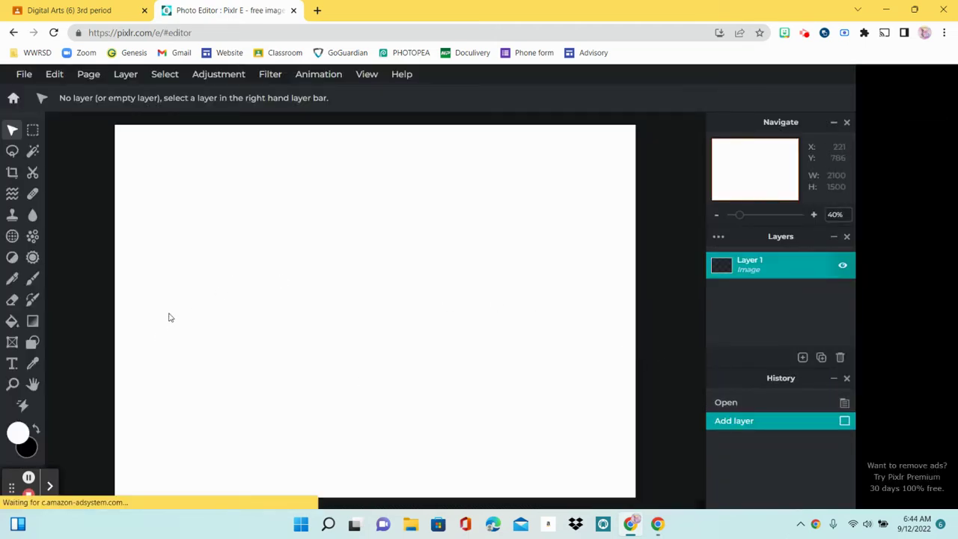
Open the class website from the Classroom stream and go to its Digital Arts Sandwich Project page.
{"action": "left_click", "coordinate": [59, 10]}
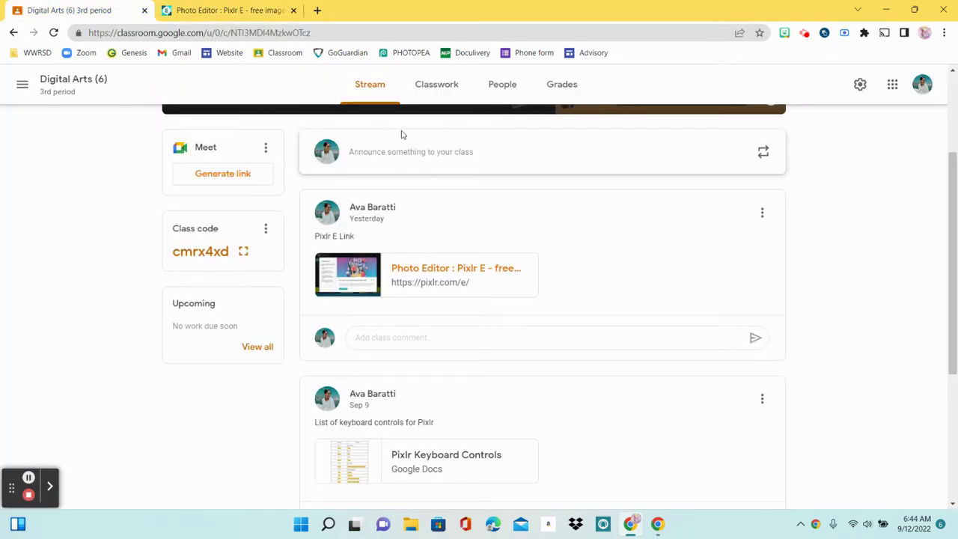
{"action": "scroll", "coordinate": [472, 212], "scroll_direction": "down", "scroll_amount": 3}
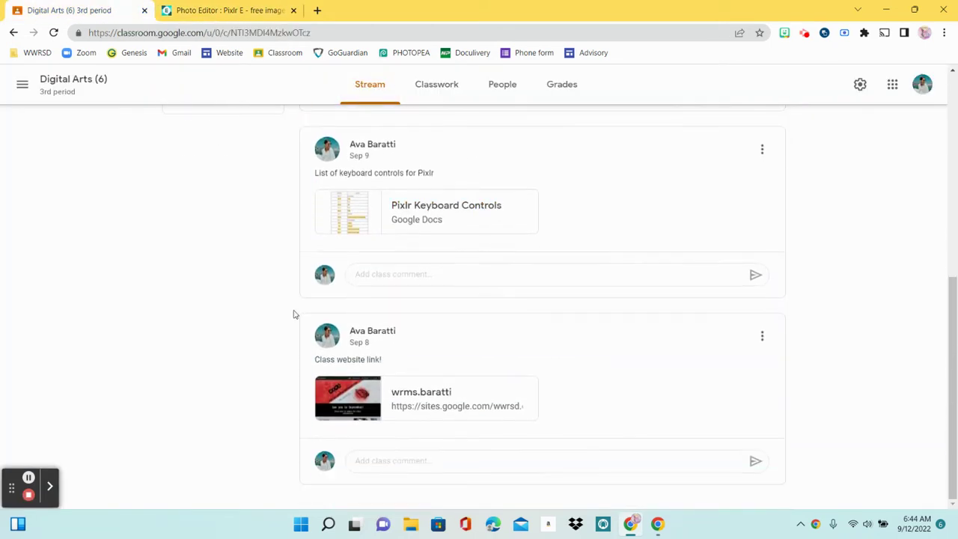
{"action": "left_click", "coordinate": [358, 400]}
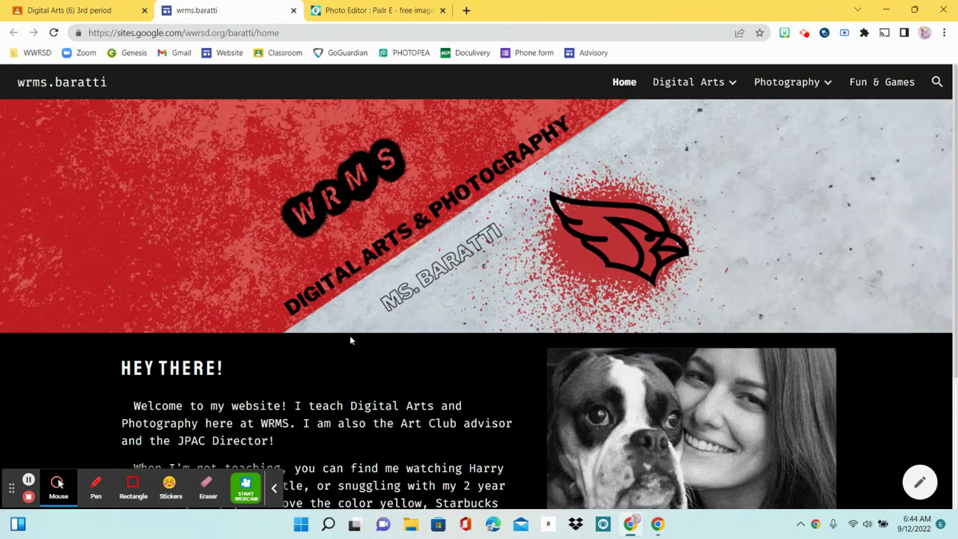
{"action": "left_click", "coordinate": [274, 487]}
{"action": "mouse_move", "coordinate": [690, 90]}
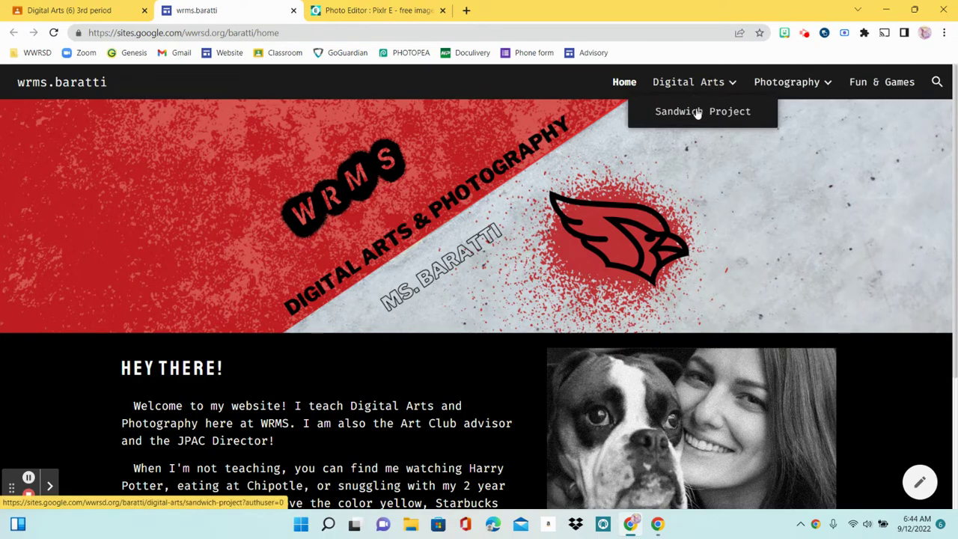
{"action": "left_click", "coordinate": [695, 111]}
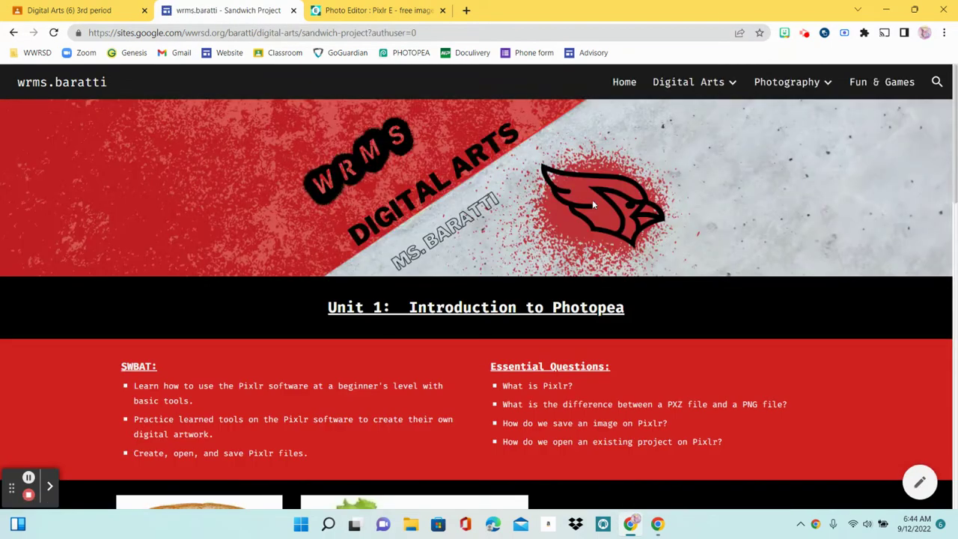
Copy the wooden planks image from the Sandwich Project page.
{"action": "scroll", "coordinate": [592, 199], "scroll_direction": "down", "scroll_amount": 5}
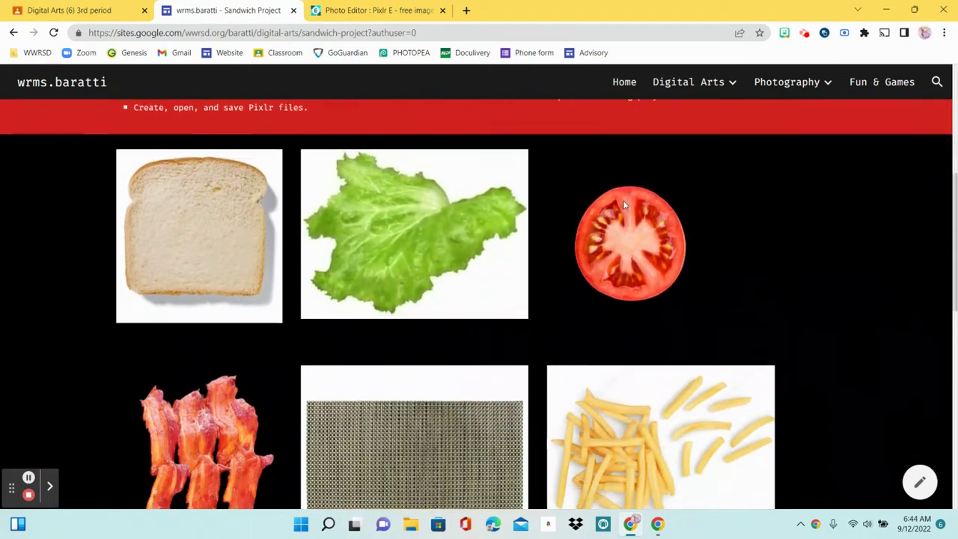
{"action": "scroll", "coordinate": [623, 200], "scroll_direction": "down", "scroll_amount": 4}
{"action": "scroll", "coordinate": [626, 199], "scroll_direction": "up", "scroll_amount": 2}
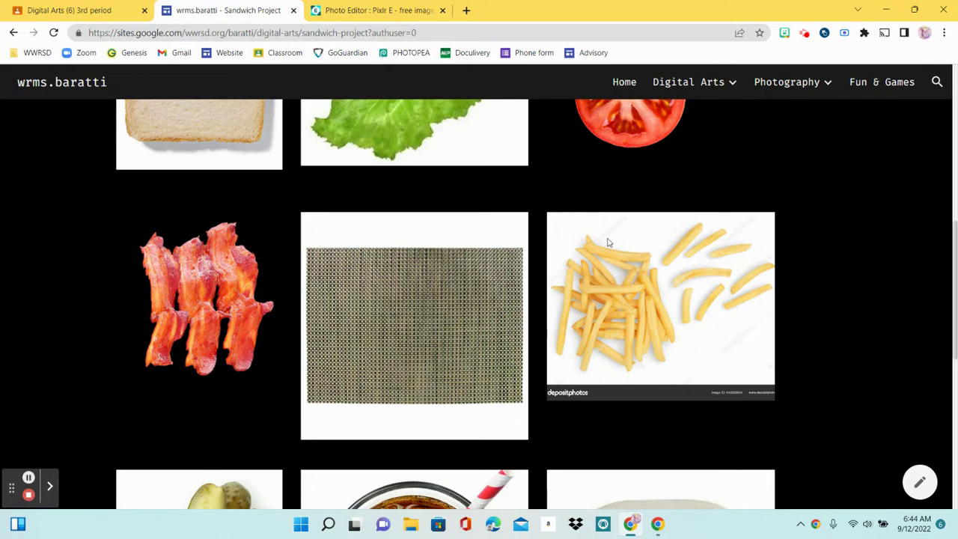
{"action": "scroll", "coordinate": [615, 252], "scroll_direction": "down", "scroll_amount": 2}
{"action": "scroll", "coordinate": [615, 252], "scroll_direction": "down", "scroll_amount": 3}
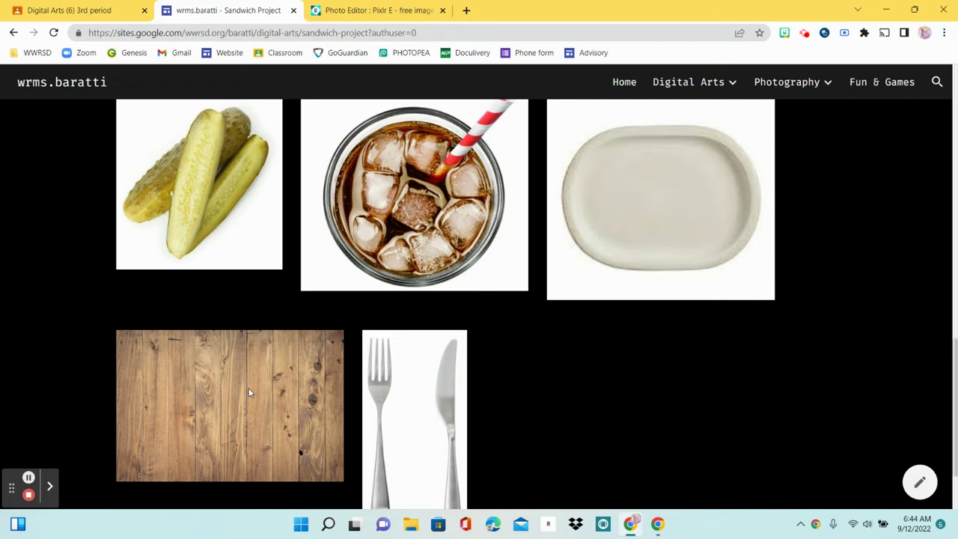
{"action": "right_click", "coordinate": [255, 370]}
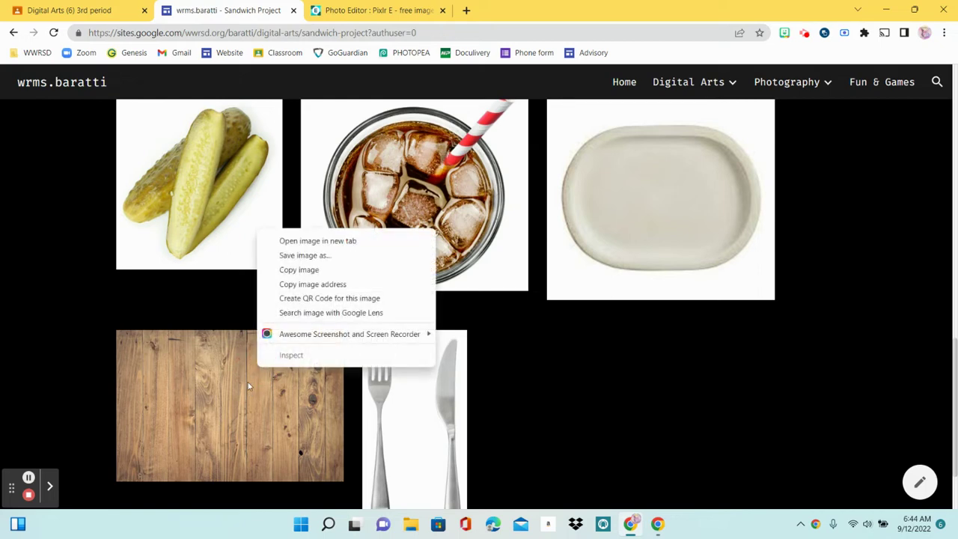
{"action": "left_click", "coordinate": [290, 271]}
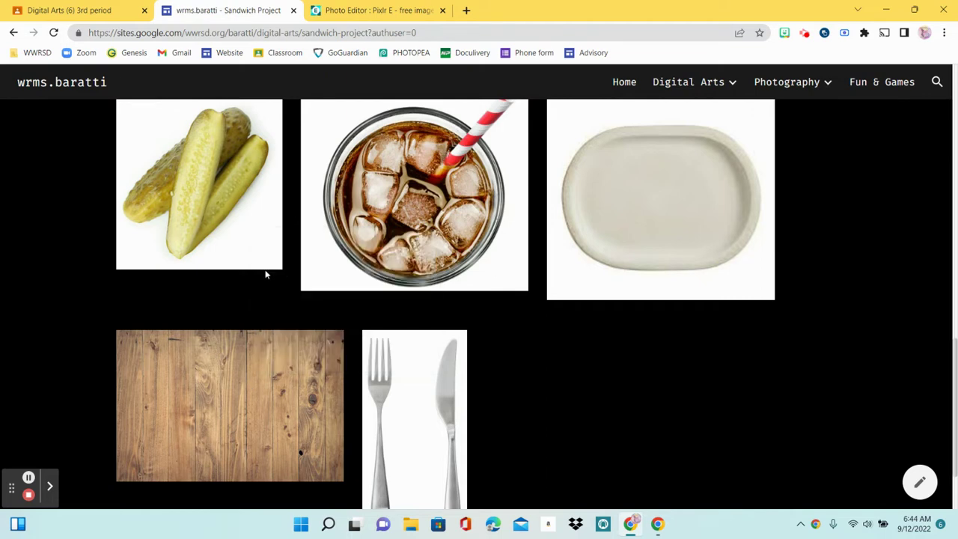
Paste the wood image into the Pixlr canvas and enlarge it to about 2310 x 1537 px so it covers the whole canvas.
{"action": "left_click", "coordinate": [367, 18]}
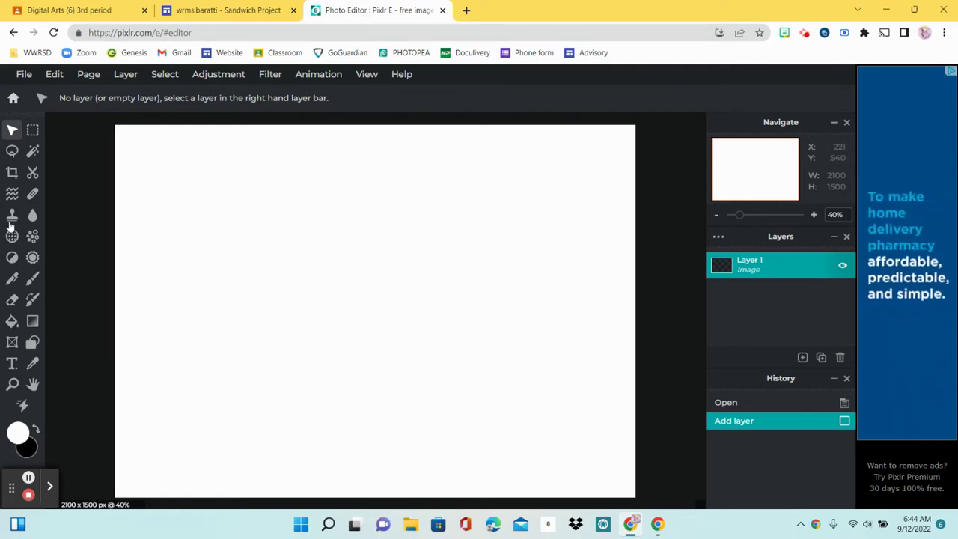
{"action": "left_click", "coordinate": [54, 75]}
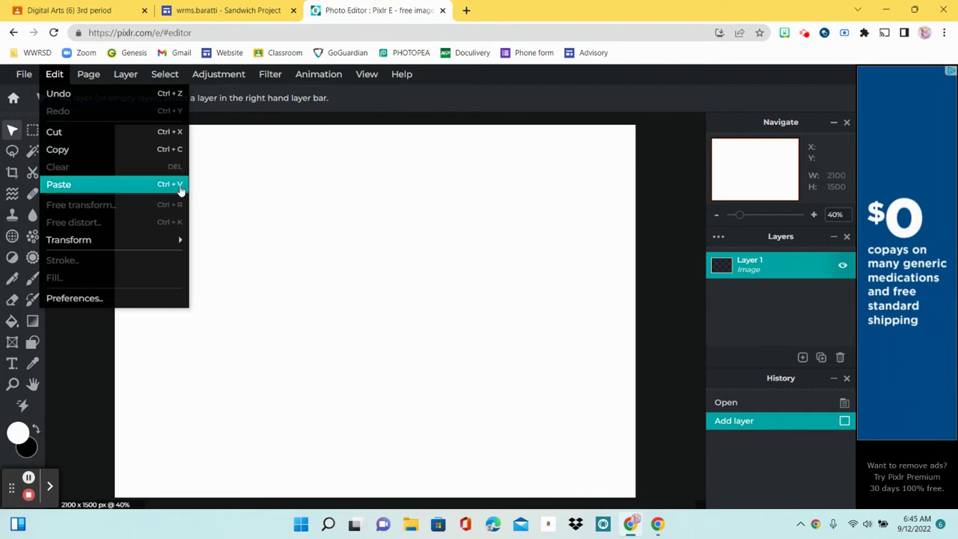
{"action": "left_click", "coordinate": [177, 187]}
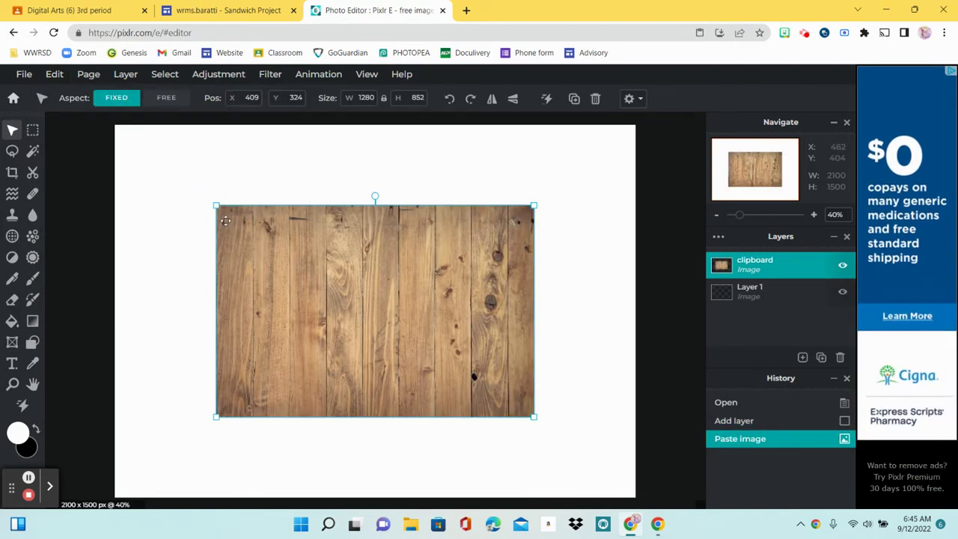
{"action": "left_click_drag", "start_coordinate": [217, 205], "coordinate": [90, 121]}
{"action": "left_click_drag", "start_coordinate": [531, 419], "coordinate": [663, 477]}
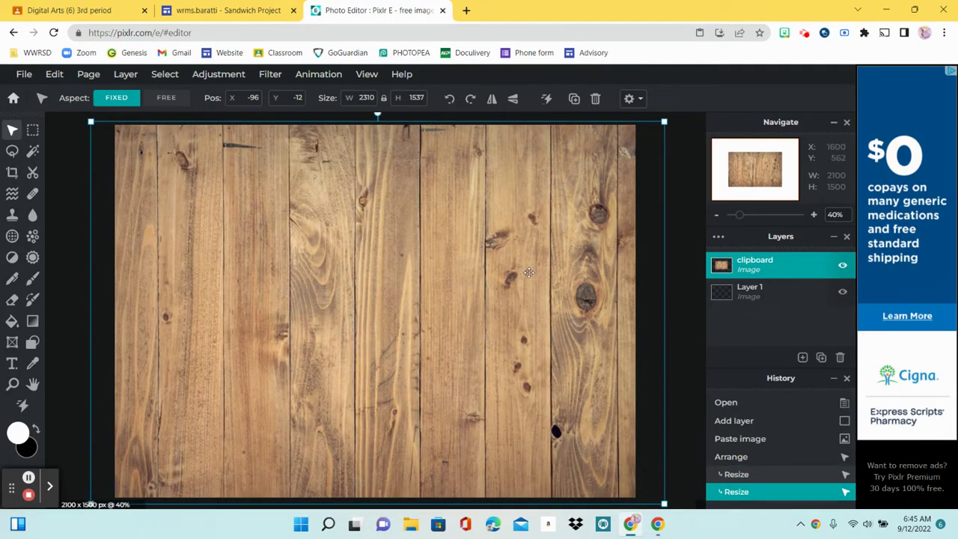
{"action": "left_click", "coordinate": [677, 249]}
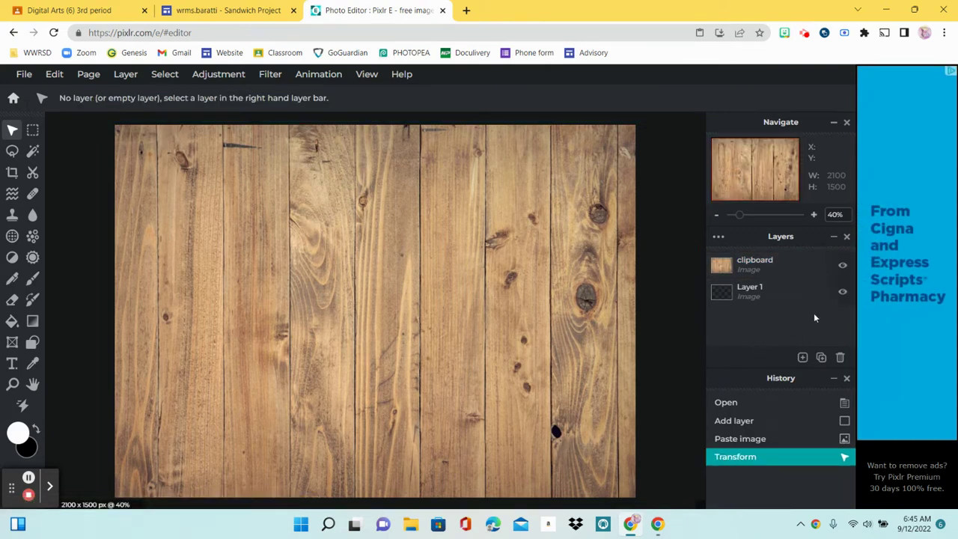
Rename the pasted wood layer to "table" and lock it.
{"action": "left_click", "coordinate": [763, 262]}
{"action": "left_click", "coordinate": [766, 261]}
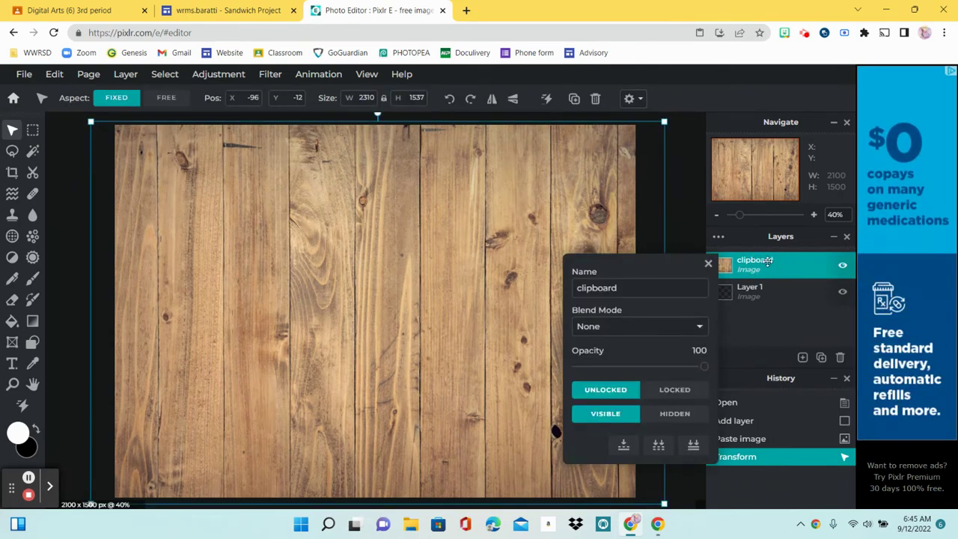
{"action": "double_click", "coordinate": [599, 287]}
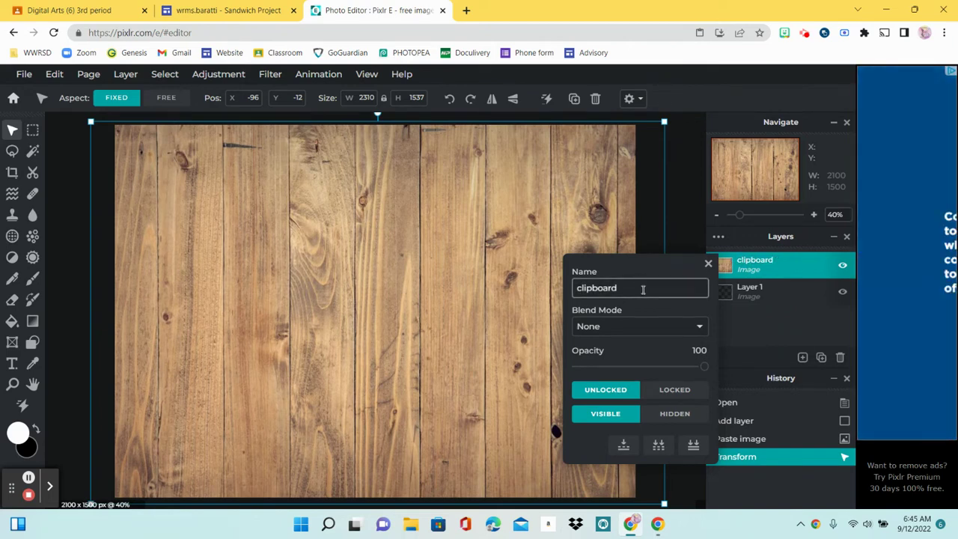
{"action": "type", "text": "table"}
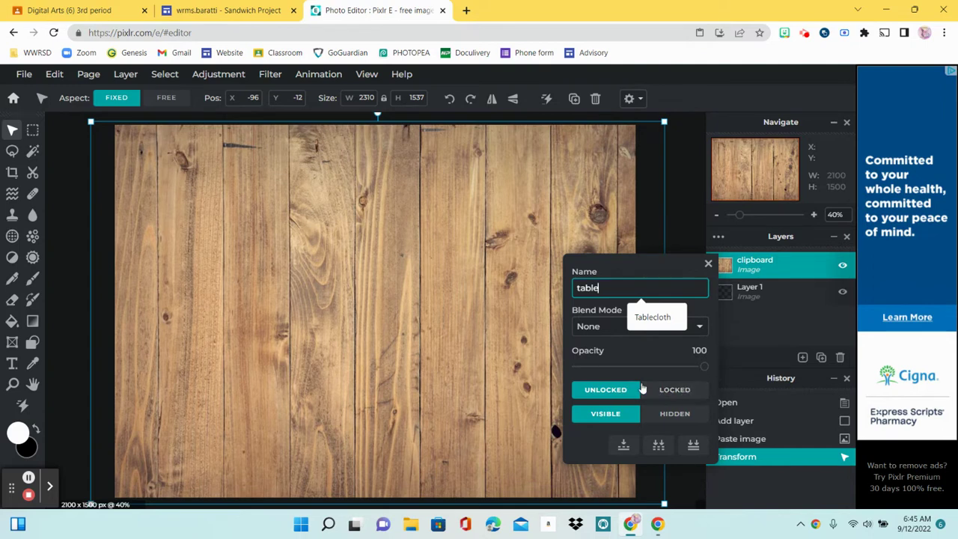
{"action": "left_click", "coordinate": [661, 390]}
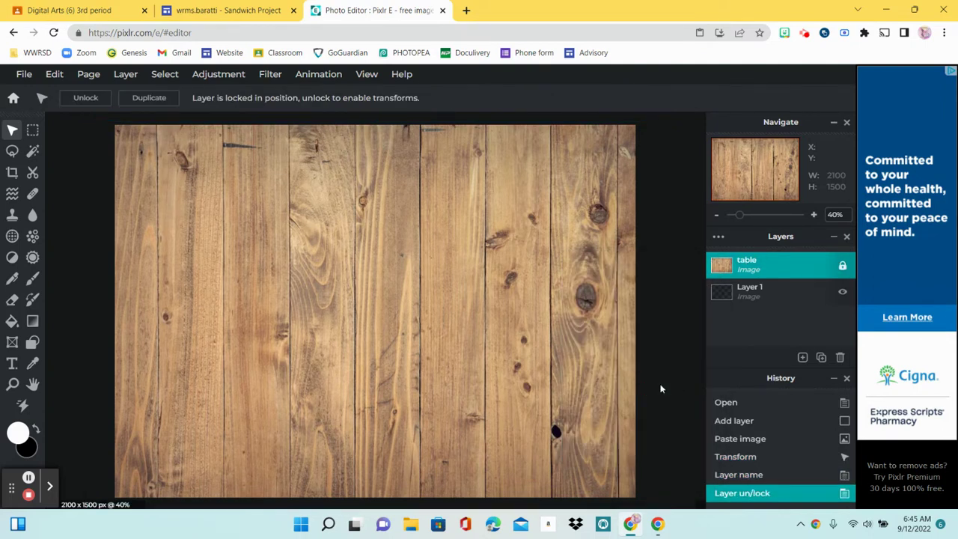
{"action": "left_click", "coordinate": [519, 272]}
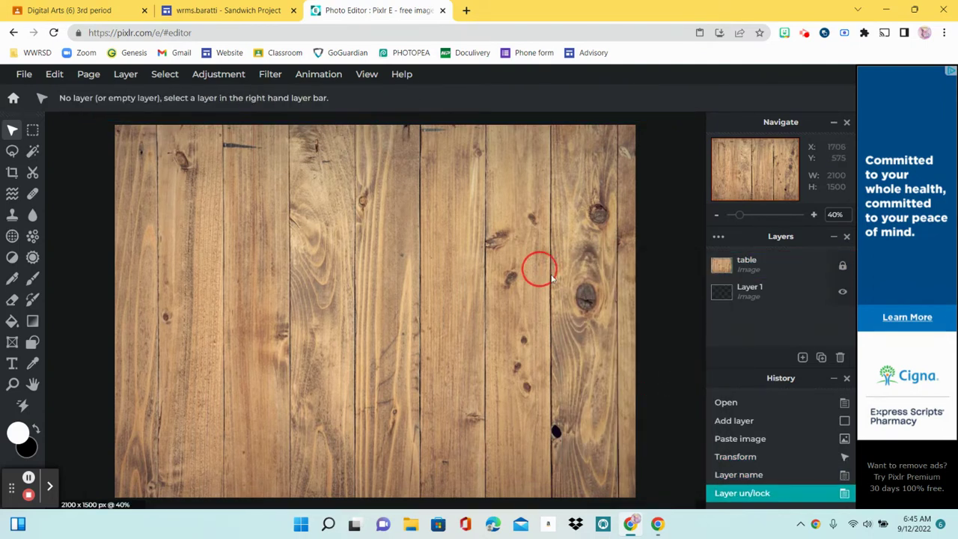
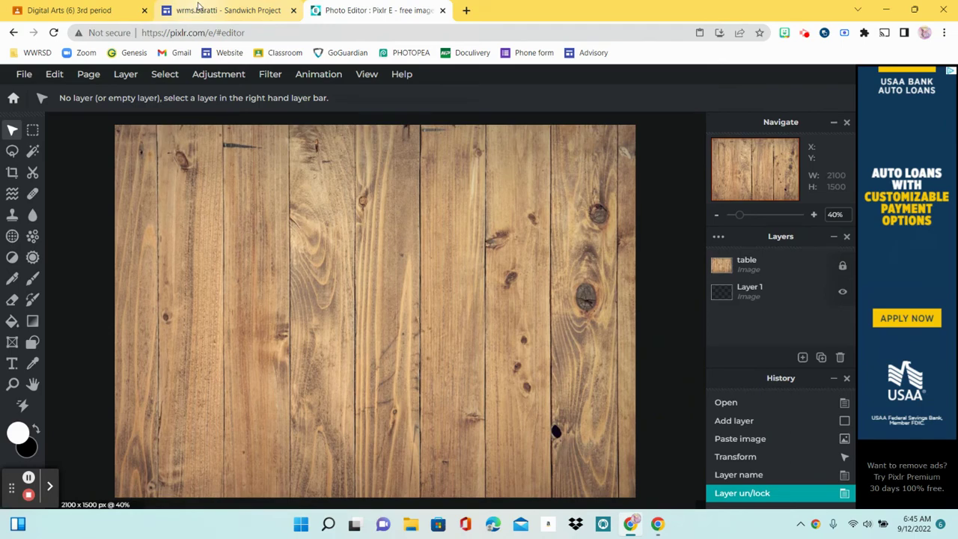
Copy the plate image from the Sandwich Project page.
{"action": "left_click", "coordinate": [196, 9]}
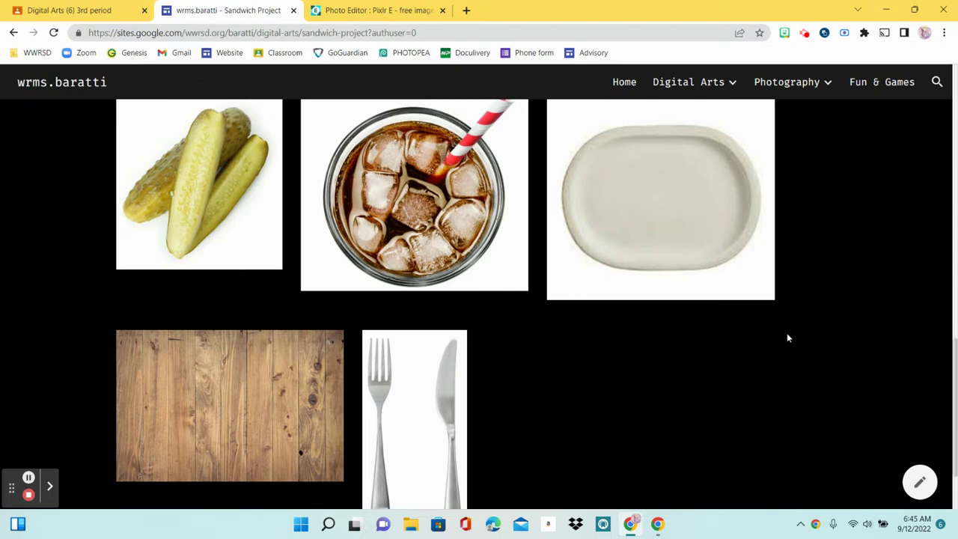
{"action": "scroll", "coordinate": [786, 338], "scroll_direction": "up", "scroll_amount": 2}
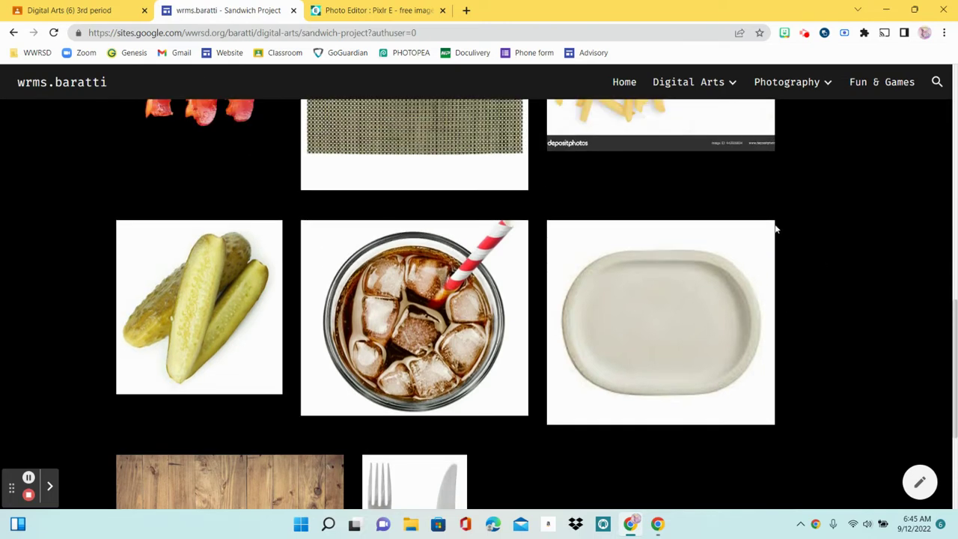
{"action": "right_click", "coordinate": [615, 301]}
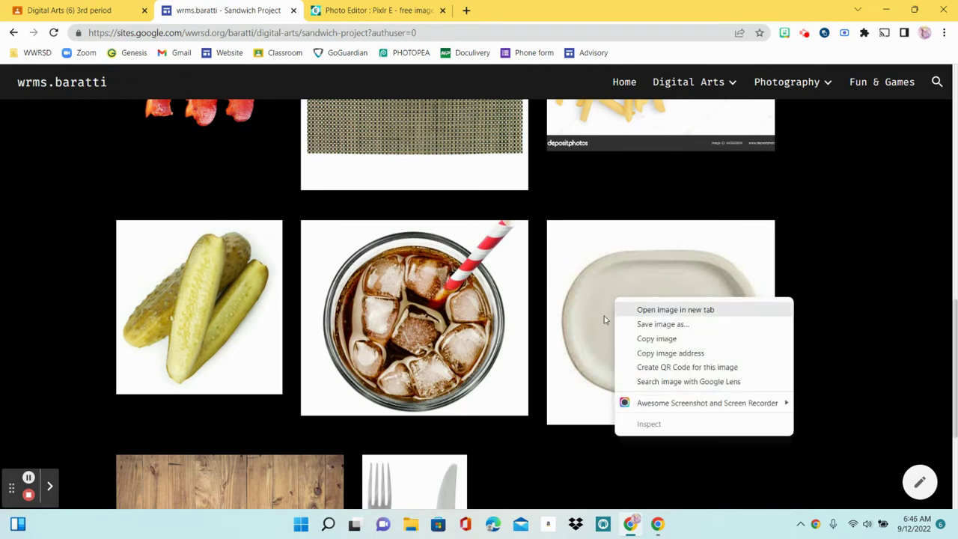
{"action": "left_click", "coordinate": [668, 341]}
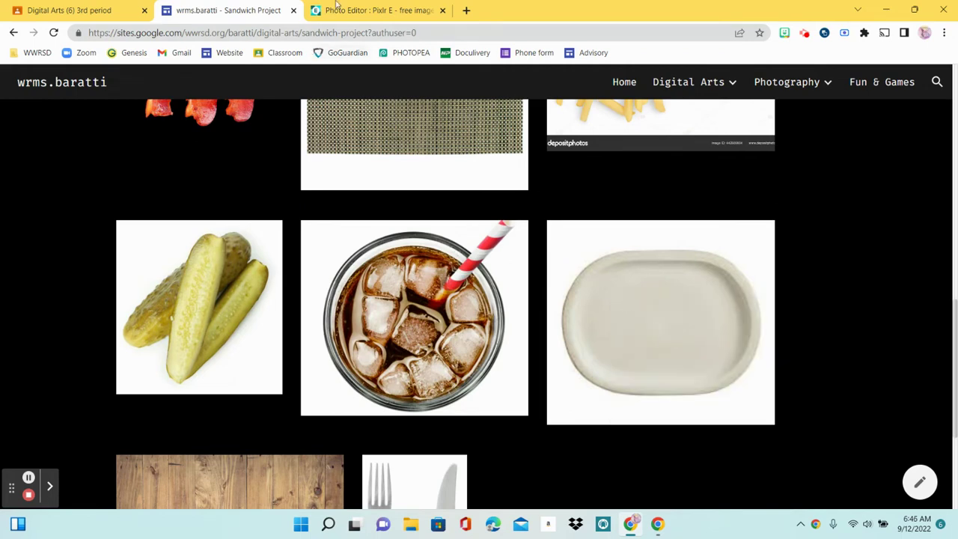
Paste the plate image into the Pixlr canvas and enlarge it to about 1541 x 1385 px over the table.
{"action": "left_click", "coordinate": [341, 10]}
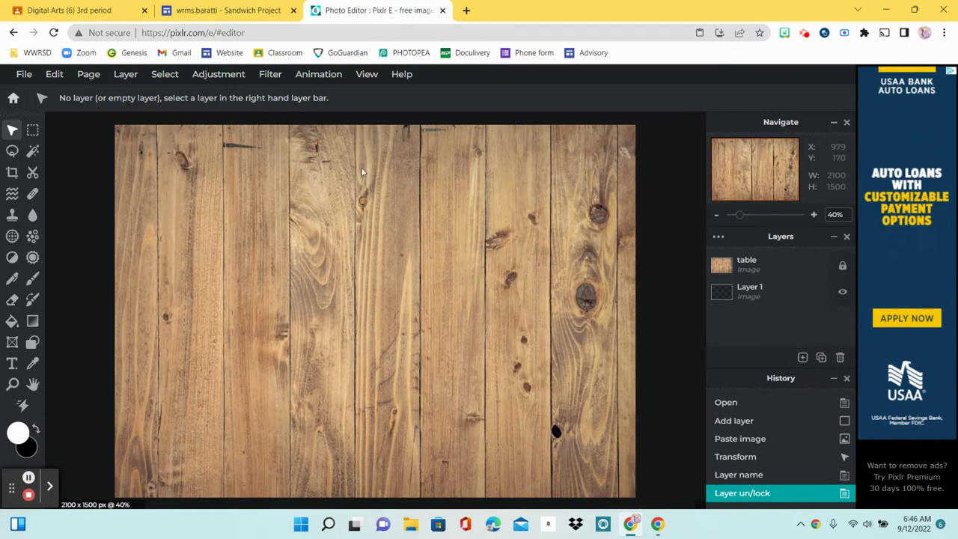
{"action": "key", "text": "ctrl+v"}
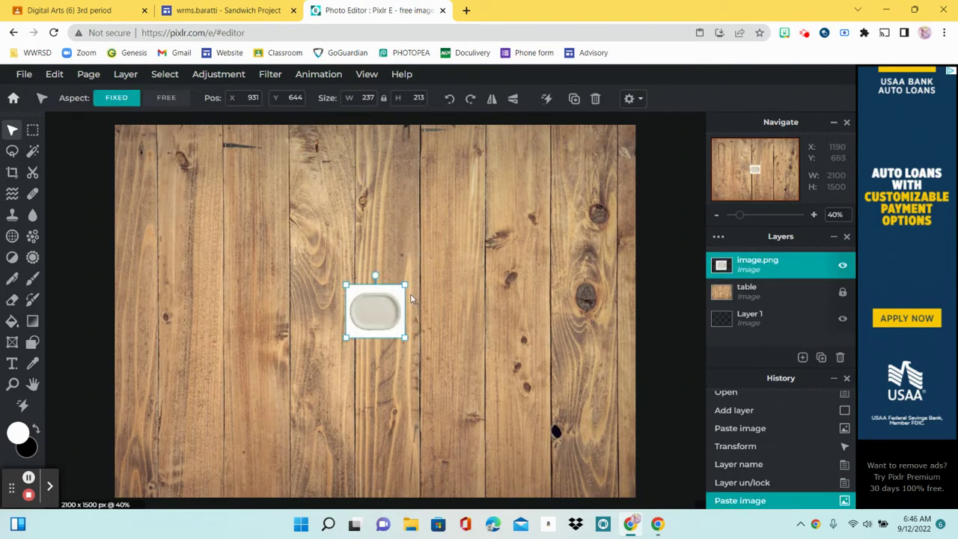
{"action": "left_click_drag", "start_coordinate": [404, 285], "coordinate": [555, 169]}
{"action": "left_click_drag", "start_coordinate": [348, 338], "coordinate": [173, 446]}
{"action": "mouse_move", "coordinate": [415, 300]}
{"action": "left_mouse_down"}
{"action": "mouse_move", "coordinate": [447, 304]}
{"action": "mouse_move", "coordinate": [432, 306]}
{"action": "left_mouse_up"}
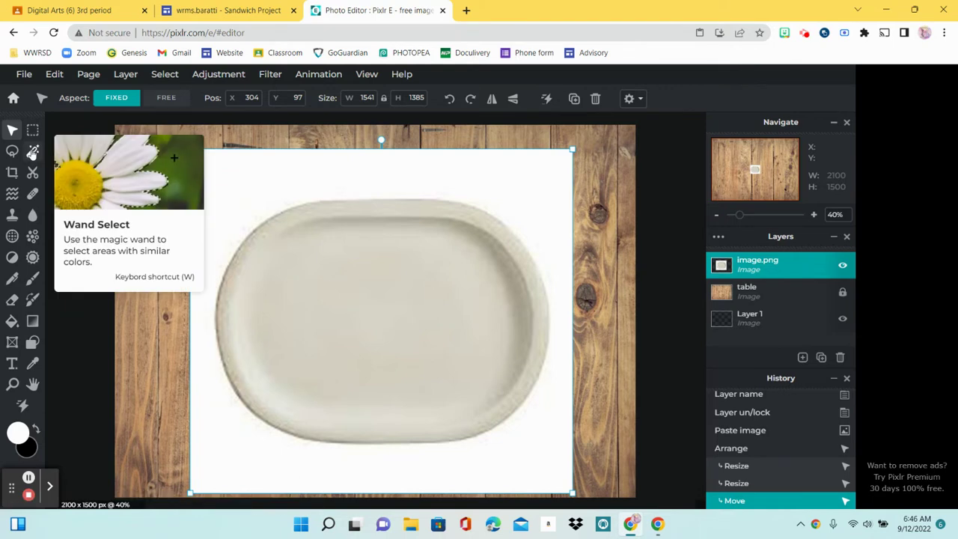
Remove the white background around the plate with Wand Select at a tolerance of 25, and clear the selection.
{"action": "left_click", "coordinate": [32, 152]}
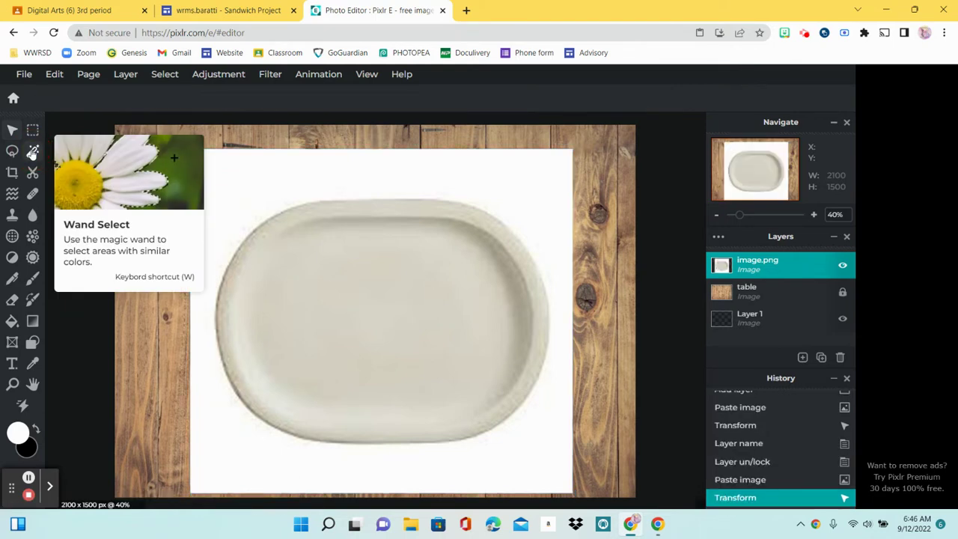
{"action": "left_click", "coordinate": [247, 184]}
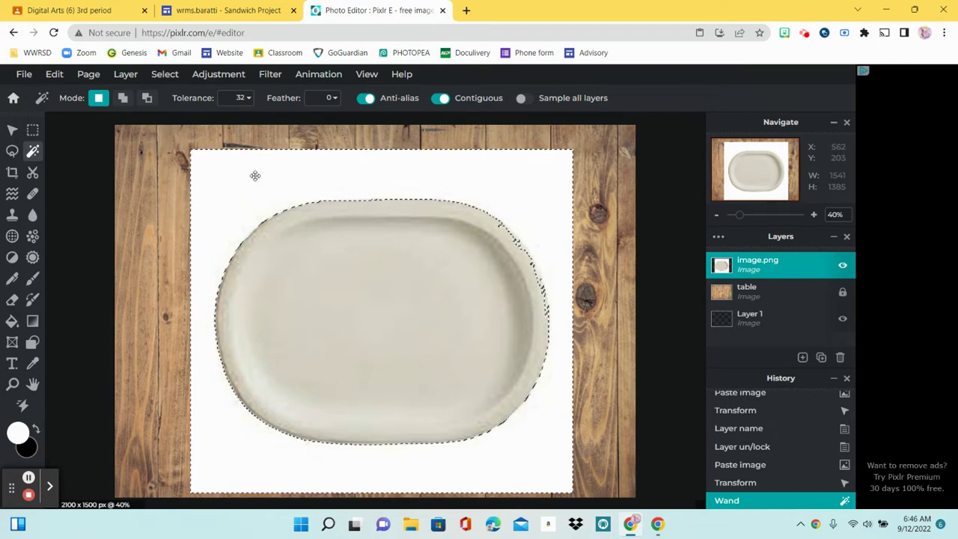
{"action": "key", "text": "ctrl+d"}
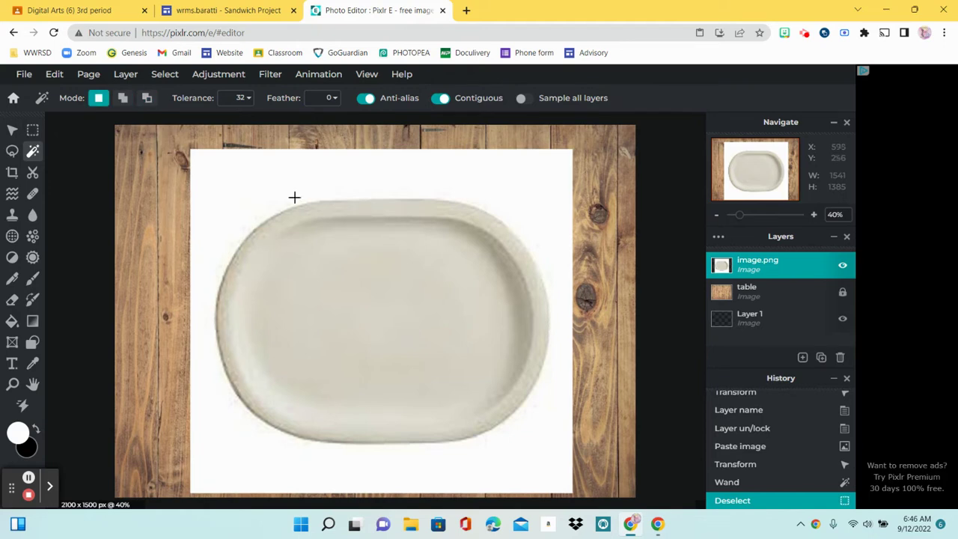
{"action": "left_click", "coordinate": [243, 98]}
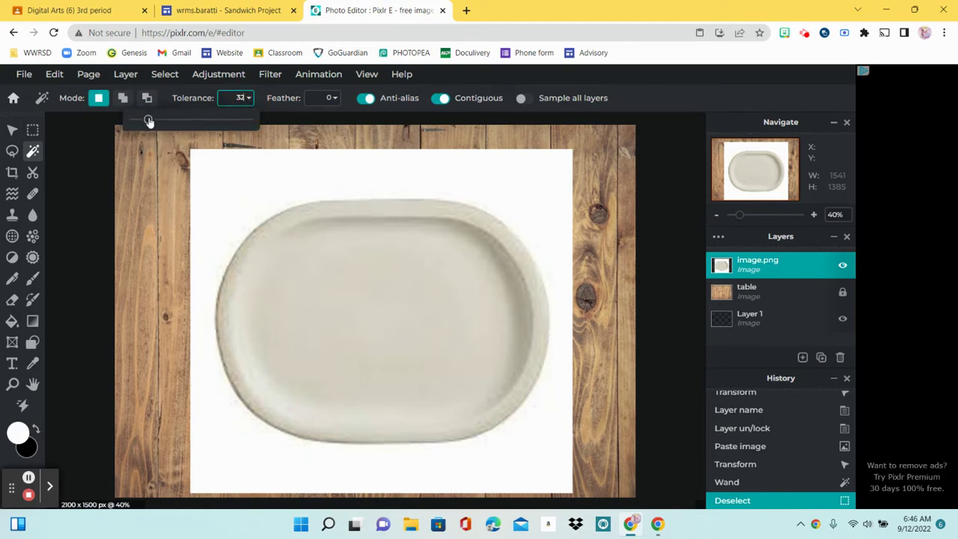
{"action": "left_click_drag", "start_coordinate": [149, 121], "coordinate": [147, 121]}
{"action": "left_click_drag", "start_coordinate": [147, 121], "coordinate": [146, 121]}
{"action": "left_click", "coordinate": [256, 200]}
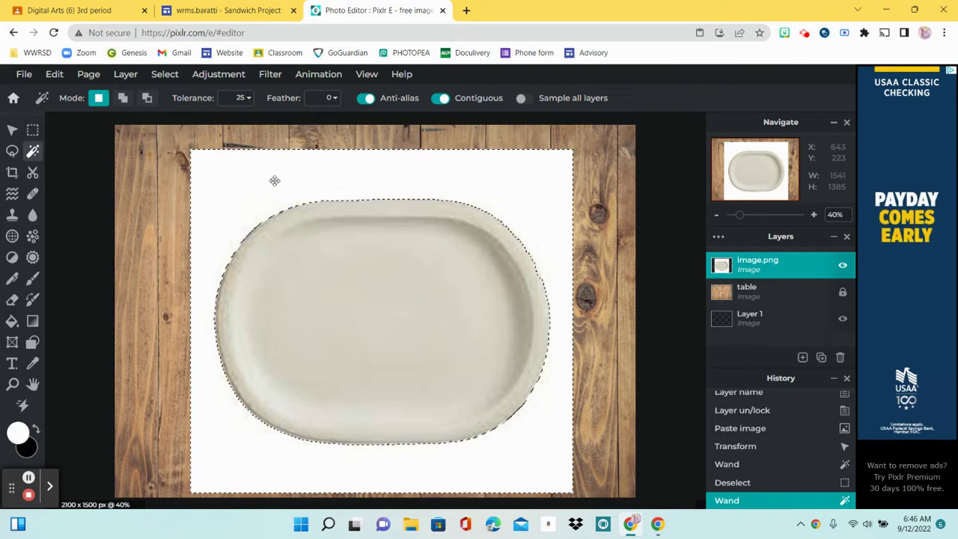
{"action": "key", "text": "Delete"}
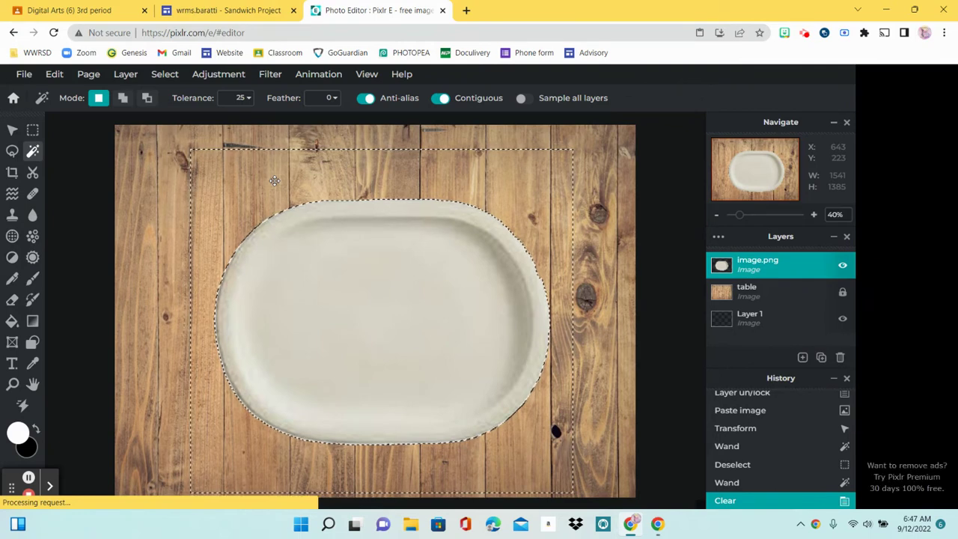
{"action": "key", "text": "ctrl+d"}
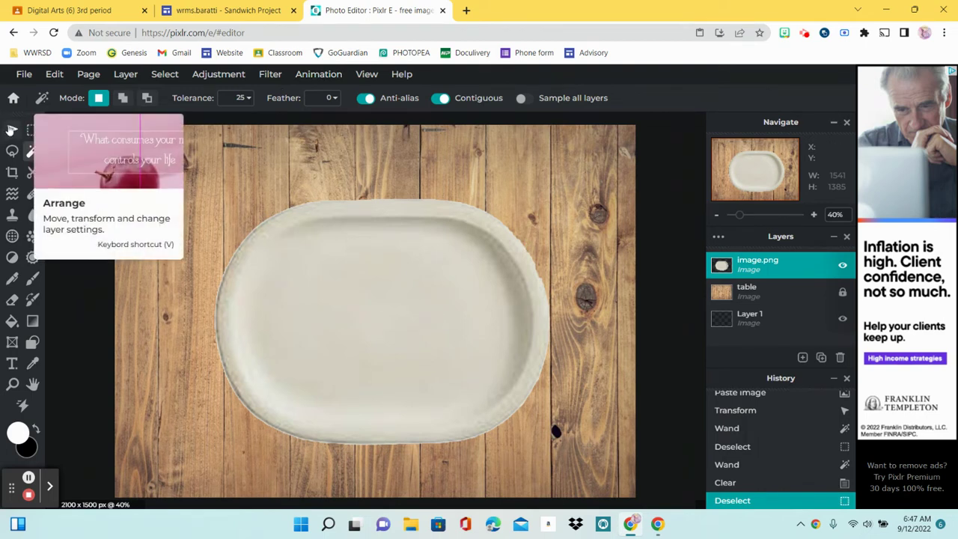
Enlarge the cut-out plate to about 1572 x 1152 px and center it on the wooden table.
{"action": "left_click", "coordinate": [11, 131]}
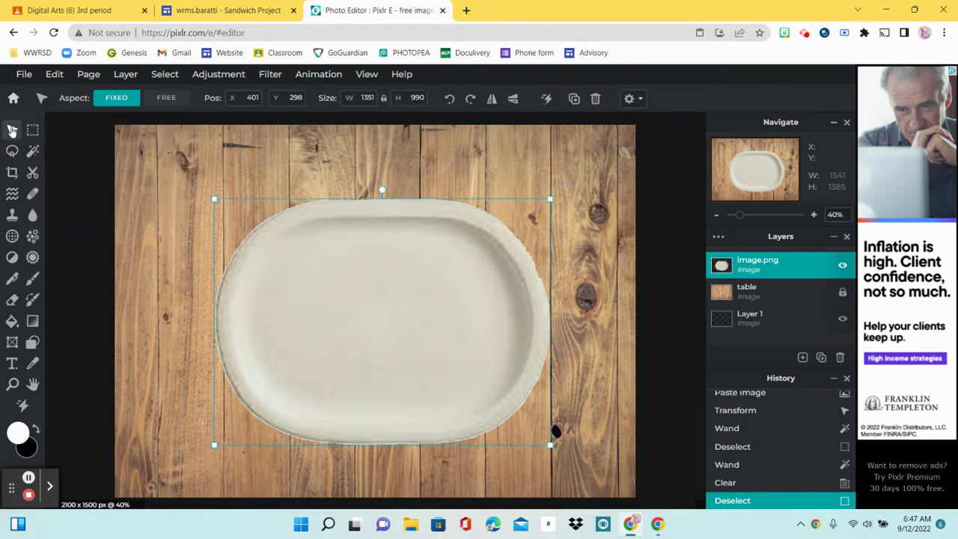
{"action": "mouse_move", "coordinate": [382, 303]}
{"action": "left_mouse_down"}
{"action": "mouse_move", "coordinate": [360, 315]}
{"action": "mouse_move", "coordinate": [336, 282]}
{"action": "mouse_move", "coordinate": [402, 299]}
{"action": "mouse_move", "coordinate": [387, 320]}
{"action": "left_mouse_up"}
{"action": "left_click_drag", "start_coordinate": [536, 218], "coordinate": [591, 154]}
{"action": "left_click_drag", "start_coordinate": [467, 327], "coordinate": [418, 330]}
{"action": "left_click_drag", "start_coordinate": [550, 179], "coordinate": [569, 168]}
{"action": "left_click_drag", "start_coordinate": [428, 310], "coordinate": [439, 311]}
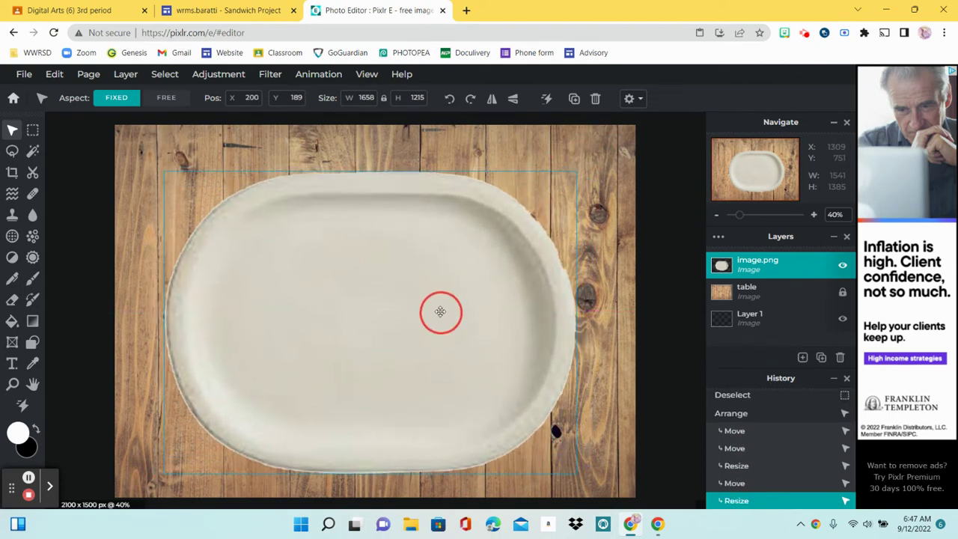
{"action": "left_click_drag", "start_coordinate": [477, 255], "coordinate": [479, 253]}
{"action": "left_click_drag", "start_coordinate": [576, 171], "coordinate": [557, 189]}
{"action": "left_click_drag", "start_coordinate": [404, 271], "coordinate": [425, 278]}
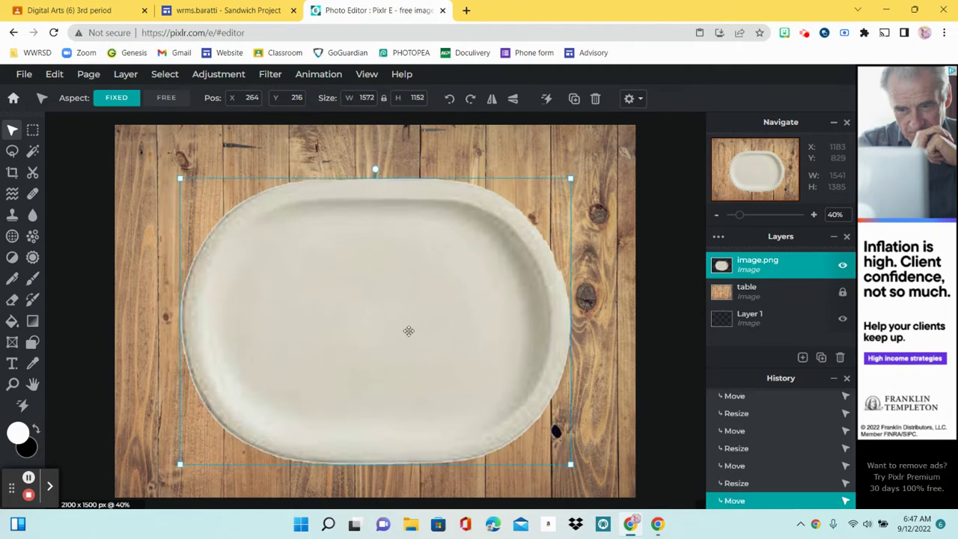
{"action": "mouse_move", "coordinate": [408, 330]}
{"action": "left_mouse_down"}
{"action": "mouse_move", "coordinate": [417, 314]}
{"action": "mouse_move", "coordinate": [412, 324]}
{"action": "left_mouse_up"}
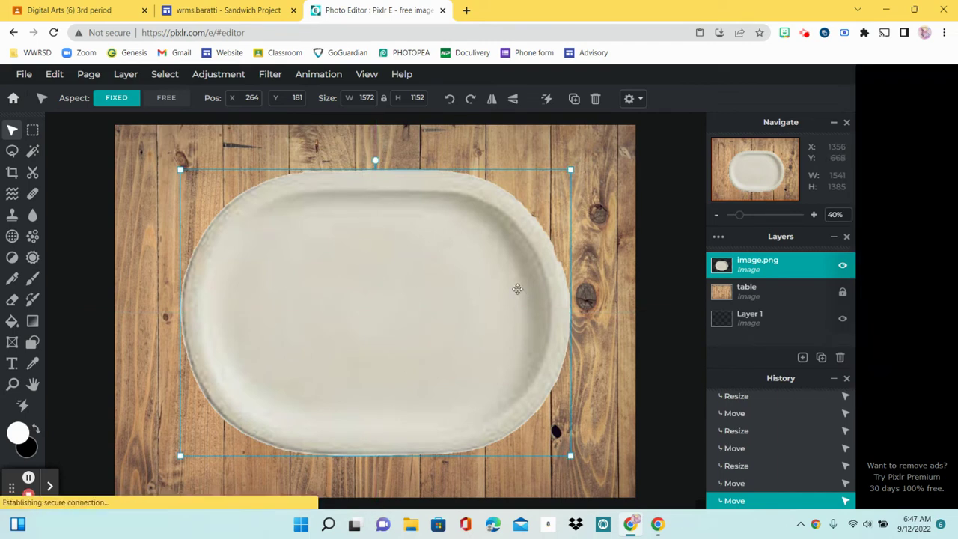
Rename the plate's image layer to "plate" and lock it.
{"action": "left_click", "coordinate": [779, 268]}
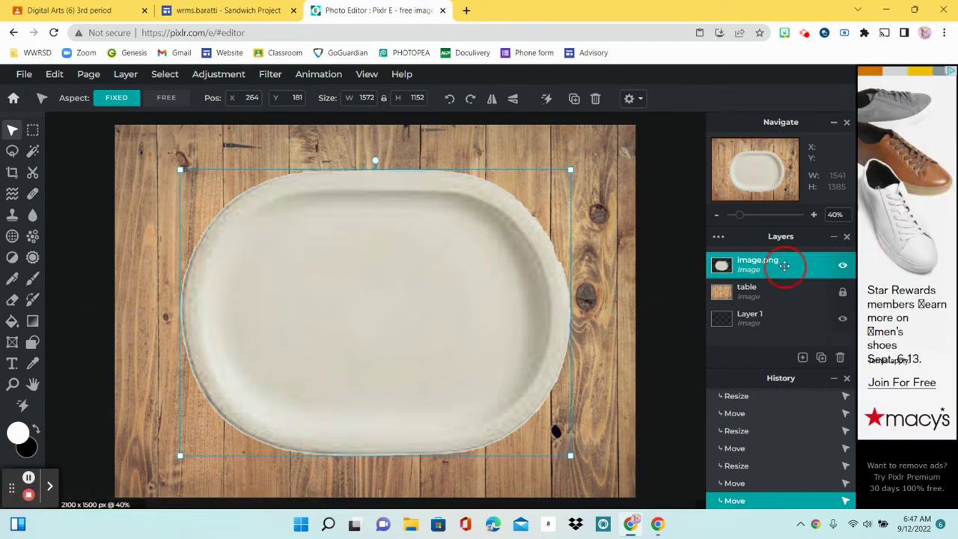
{"action": "double_click", "coordinate": [579, 298]}
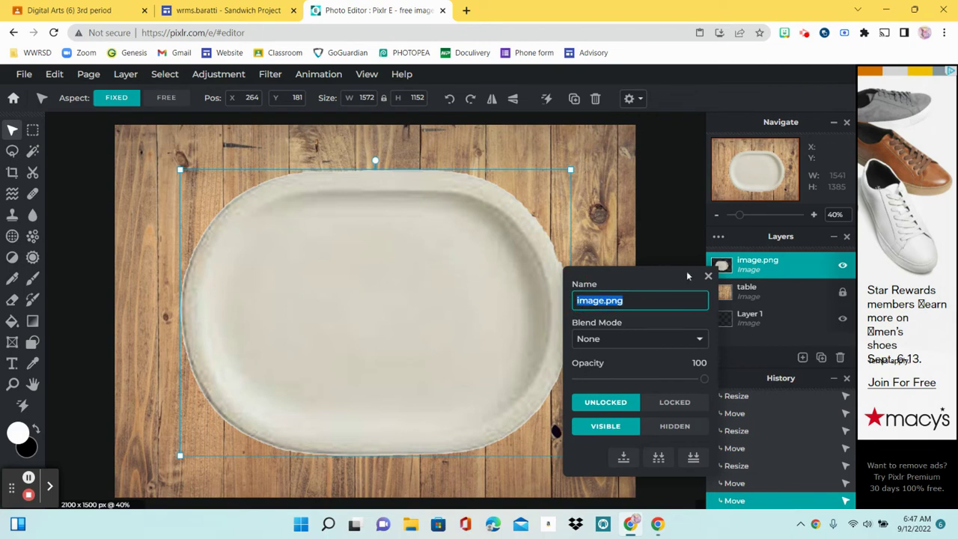
{"action": "type", "text": "plate"}
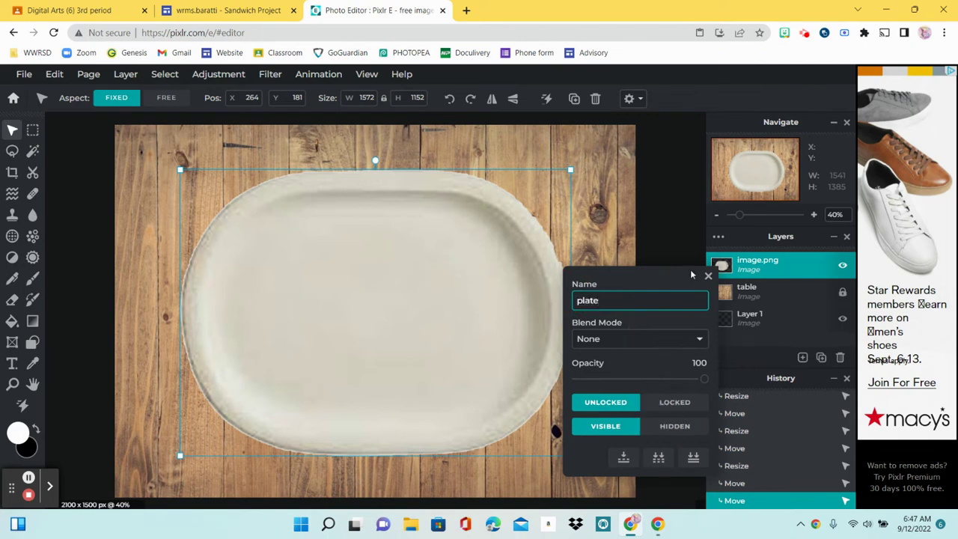
{"action": "left_click", "coordinate": [656, 405]}
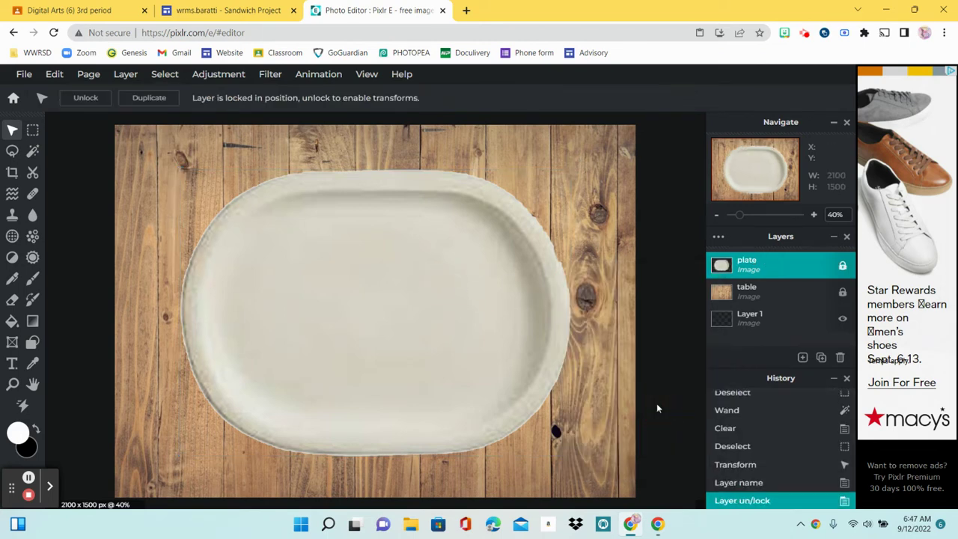
{"action": "left_click", "coordinate": [462, 258]}
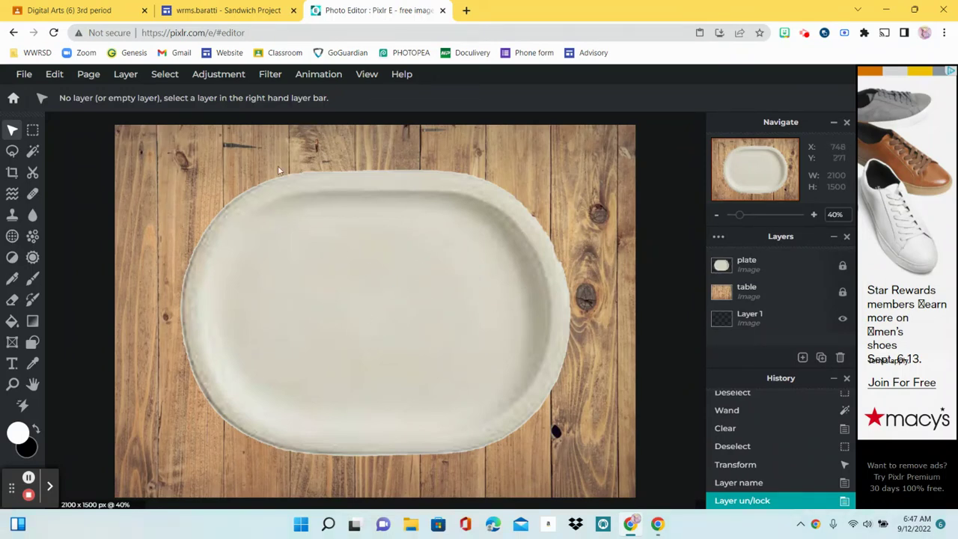
Copy the bread slice image from the Sandwich Project page and paste it over the plate in Pixlr.
{"action": "left_click", "coordinate": [213, 12]}
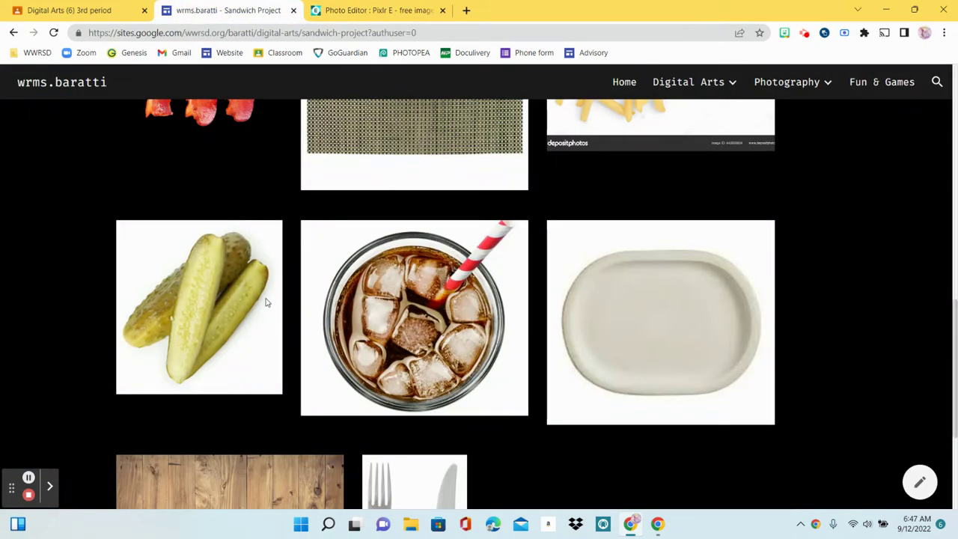
{"action": "scroll", "coordinate": [680, 258], "scroll_direction": "up", "scroll_amount": 1}
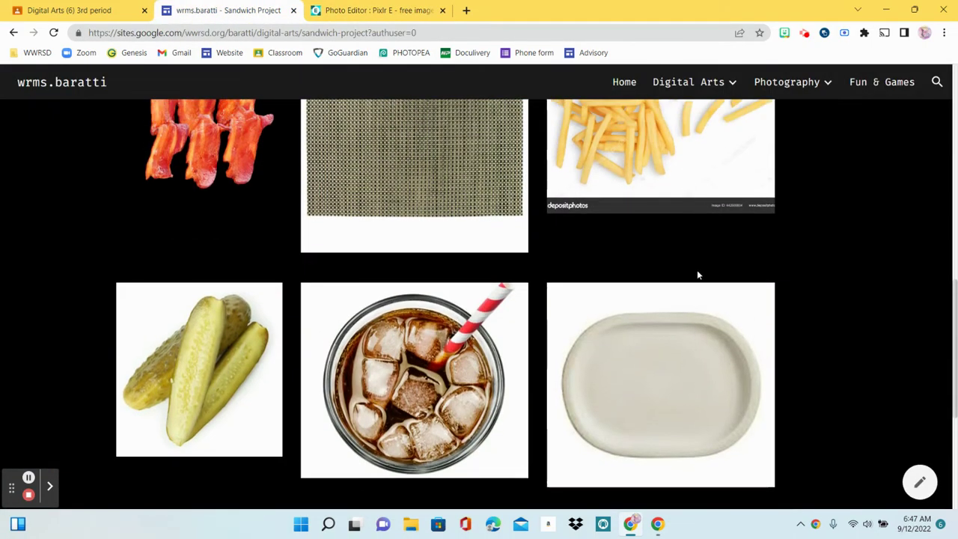
{"action": "scroll", "coordinate": [697, 269], "scroll_direction": "up", "scroll_amount": 2}
{"action": "scroll", "coordinate": [696, 273], "scroll_direction": "up", "scroll_amount": 3}
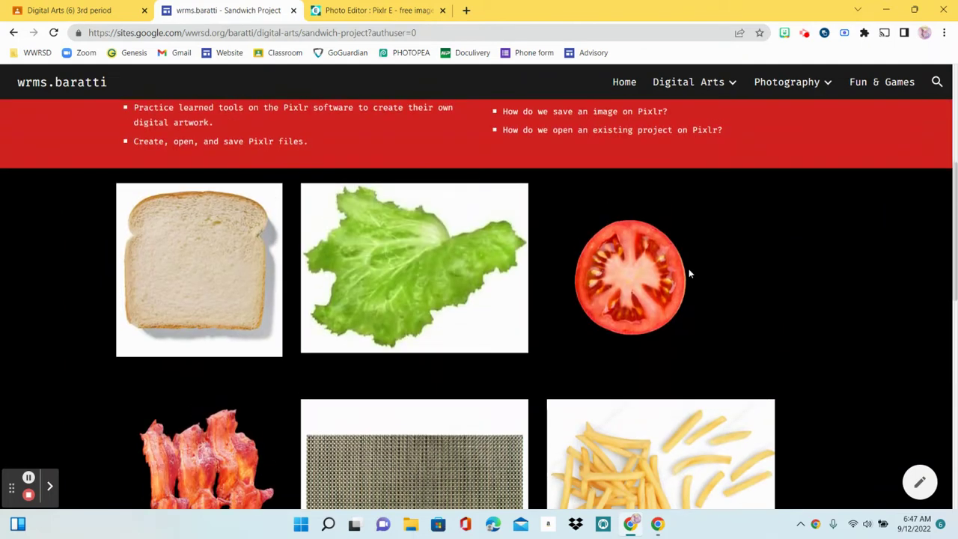
{"action": "right_click", "coordinate": [218, 244]}
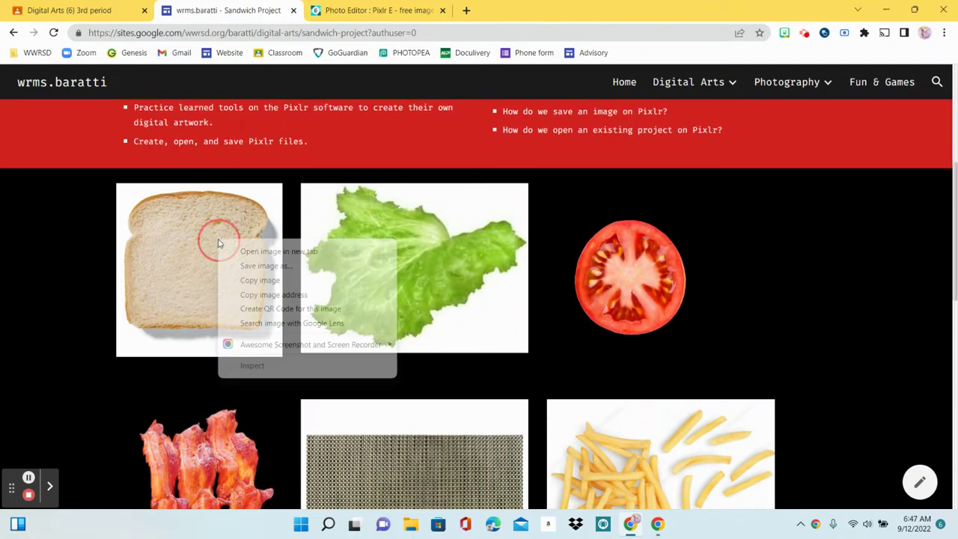
{"action": "left_click", "coordinate": [262, 280]}
{"action": "left_click", "coordinate": [368, 7]}
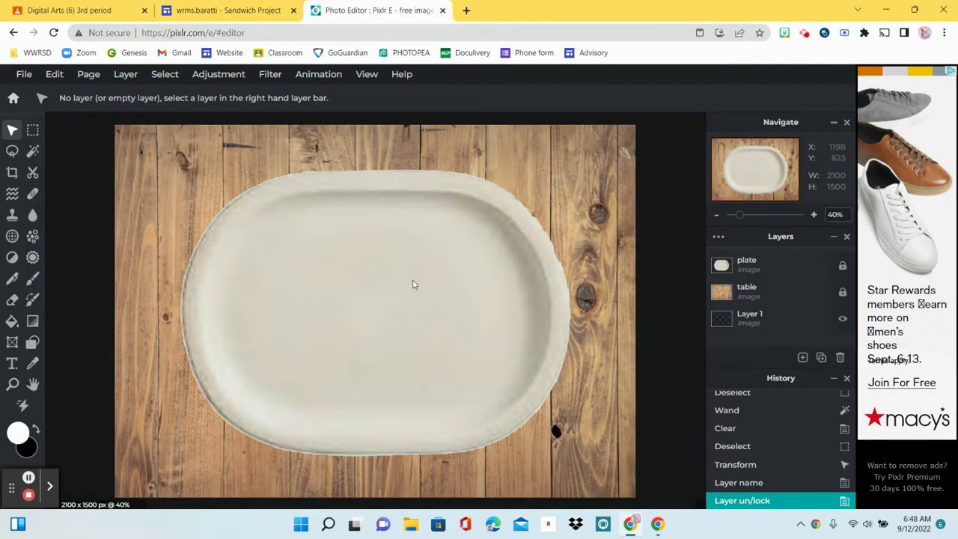
{"action": "key", "text": "ctrl+v"}
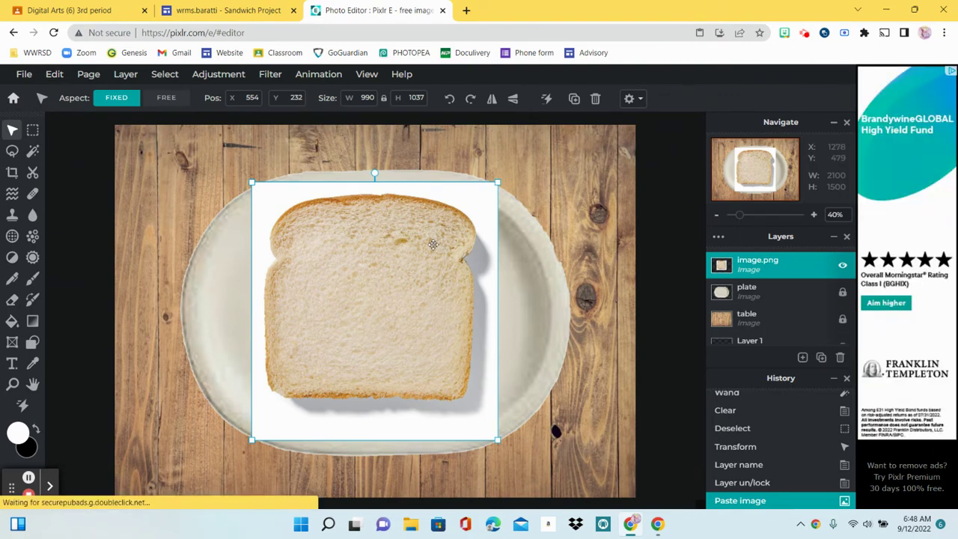
Delete the bread's white background and gray shadow with Wand Select at tolerance 25, and clear the selection.
{"action": "left_click", "coordinate": [32, 152]}
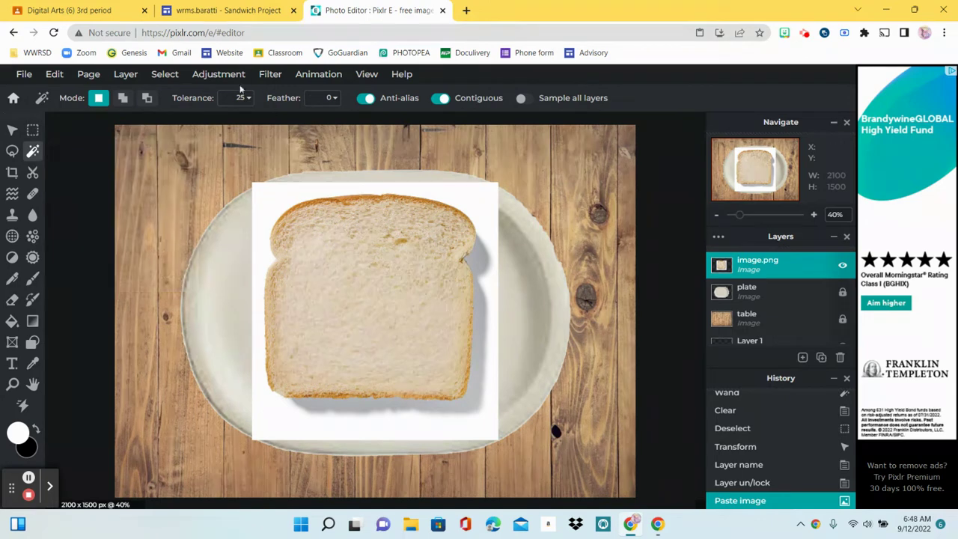
{"action": "left_click", "coordinate": [270, 202]}
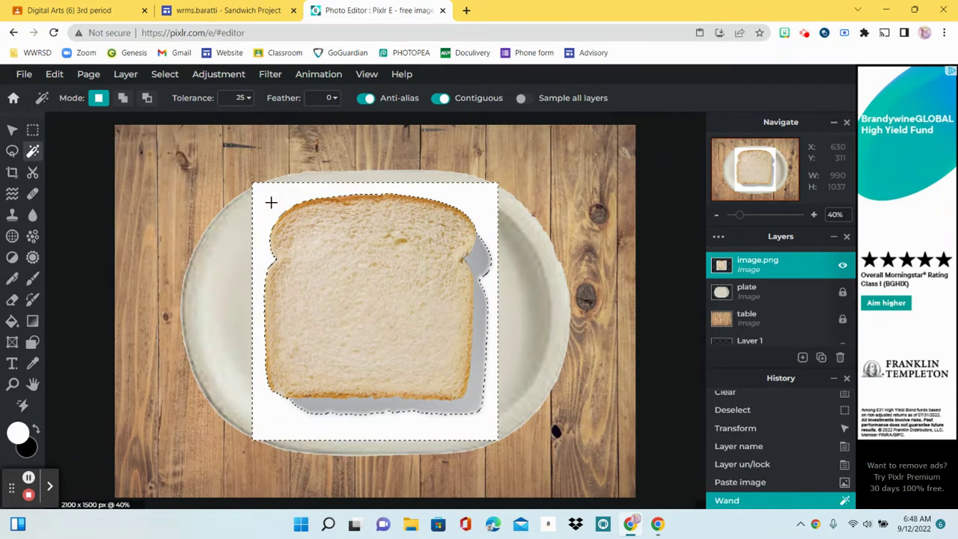
{"action": "key", "text": "Delete"}
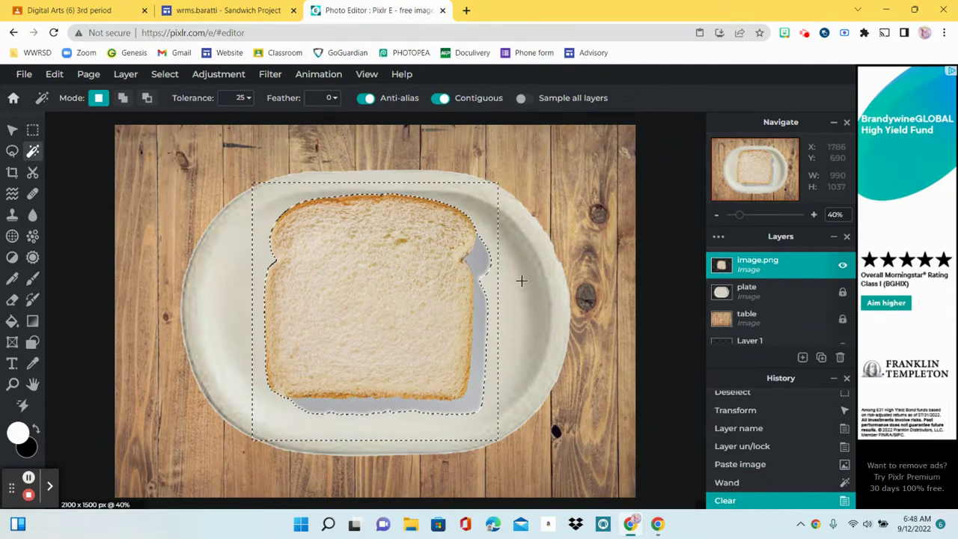
{"action": "left_click", "coordinate": [478, 260]}
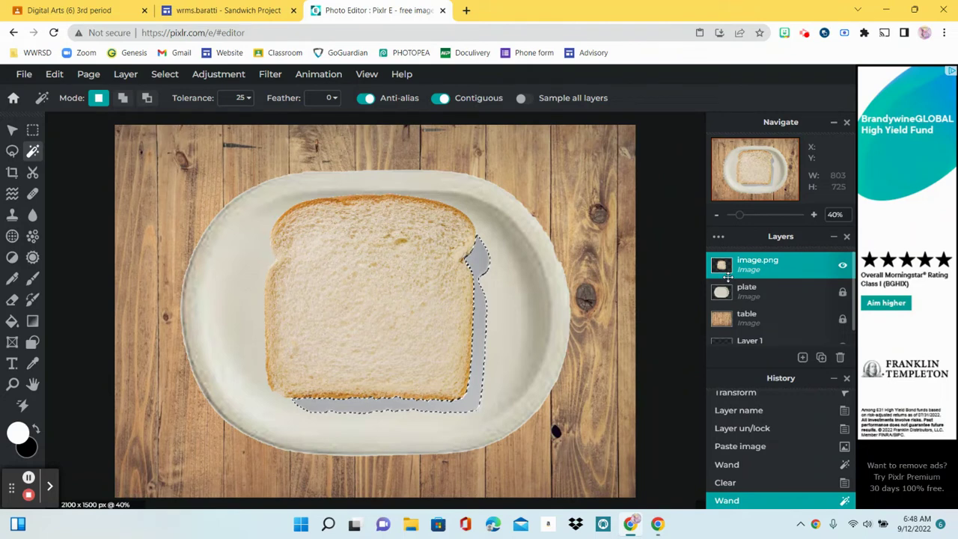
{"action": "key", "text": "Delete"}
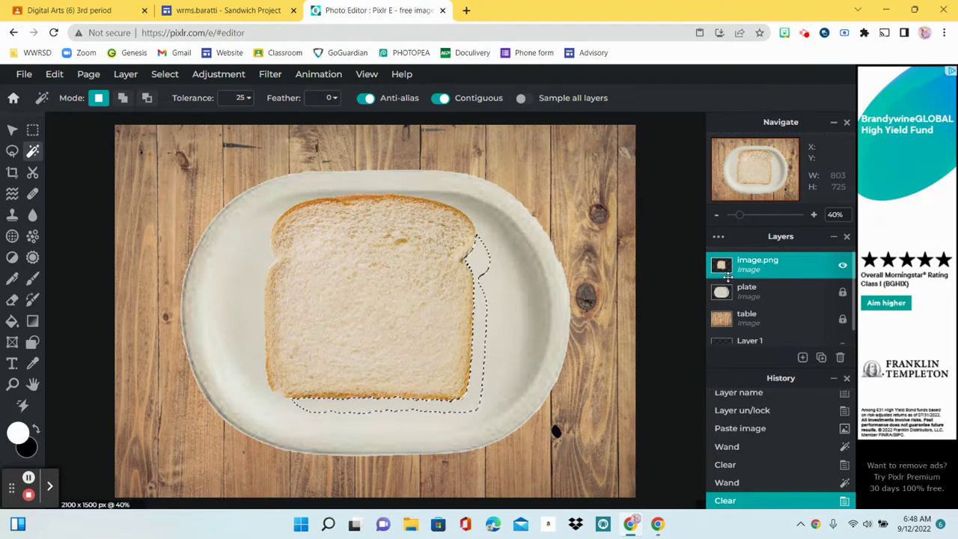
{"action": "key", "text": "ctrl+d"}
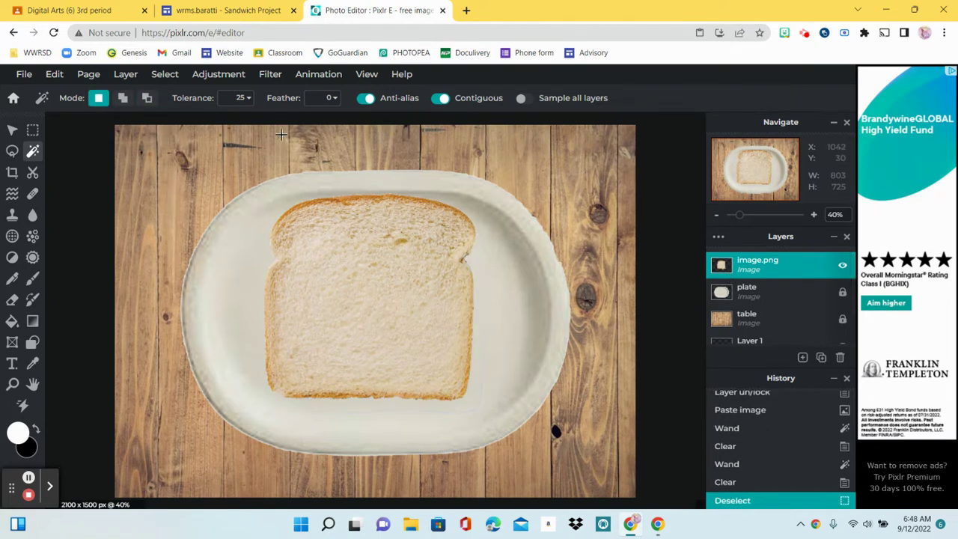
Scale the bread slice to about 790 x 769 px, tilt it slightly clockwise, and place it on the right half of the plate.
{"action": "left_click", "coordinate": [13, 131]}
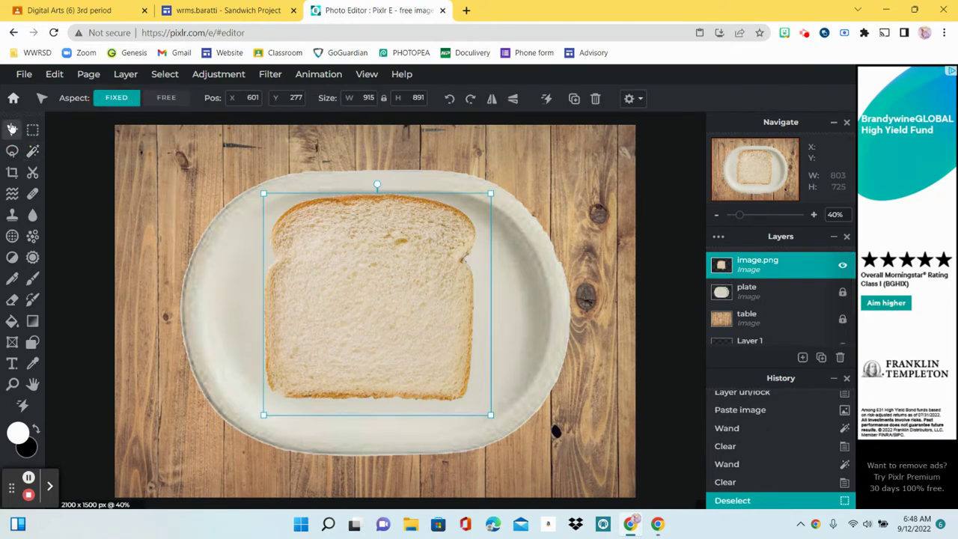
{"action": "mouse_move", "coordinate": [367, 277]}
{"action": "left_mouse_down"}
{"action": "mouse_move", "coordinate": [428, 252]}
{"action": "mouse_move", "coordinate": [385, 292]}
{"action": "mouse_move", "coordinate": [378, 287]}
{"action": "left_mouse_up"}
{"action": "left_click_drag", "start_coordinate": [511, 212], "coordinate": [483, 235]}
{"action": "left_click_drag", "start_coordinate": [404, 319], "coordinate": [443, 306]}
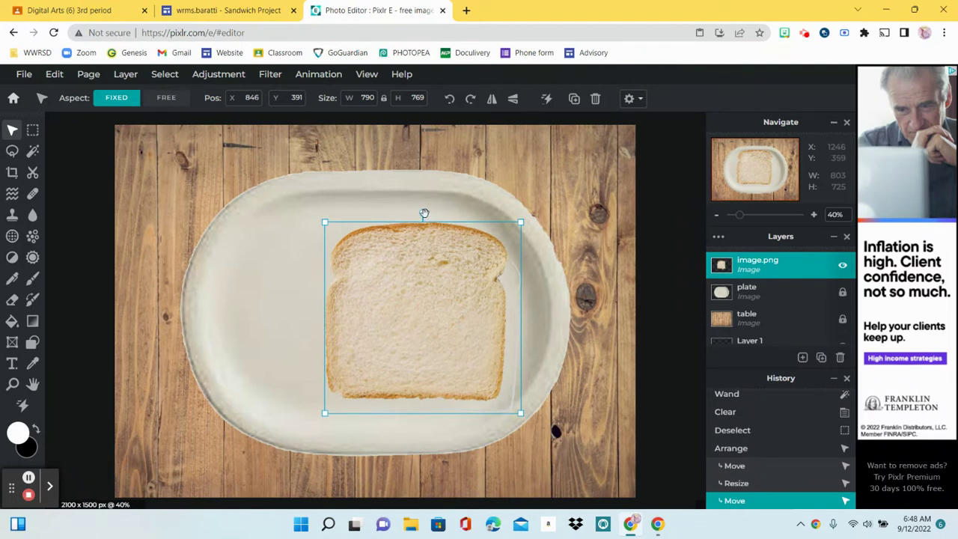
{"action": "left_click_drag", "start_coordinate": [424, 209], "coordinate": [449, 213]}
{"action": "left_click_drag", "start_coordinate": [468, 297], "coordinate": [483, 290]}
{"action": "left_click_drag", "start_coordinate": [456, 253], "coordinate": [462, 252]}
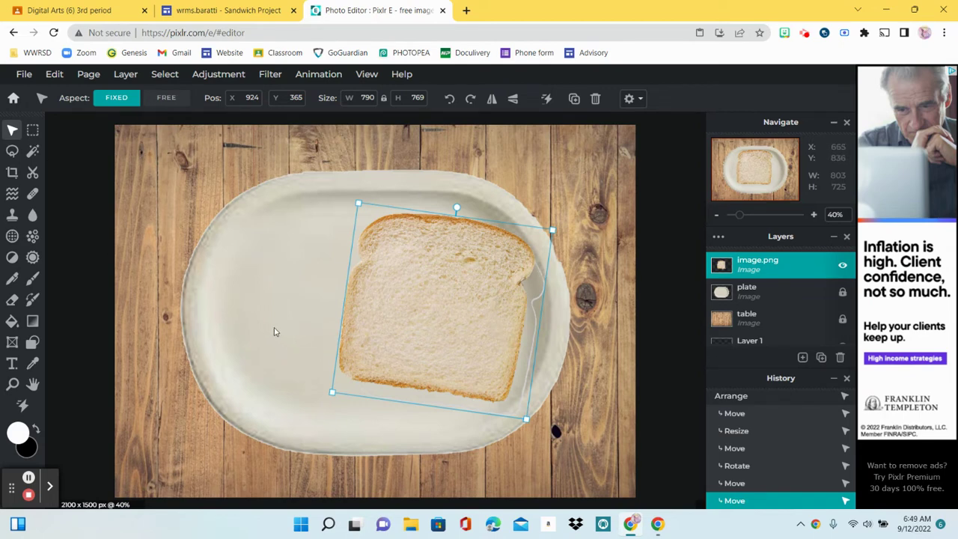
Erase the leftover shadow outline beside the bread's right edge with the Eraser, without cutting into the crust.
{"action": "left_click", "coordinate": [11, 302]}
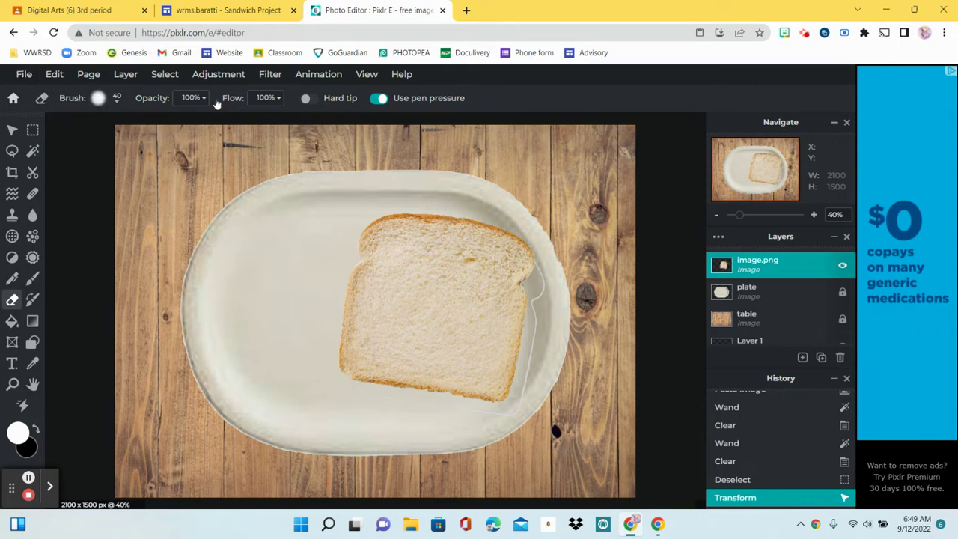
{"action": "left_click", "coordinate": [540, 272]}
{"action": "mouse_move", "coordinate": [539, 273]}
{"action": "left_mouse_down"}
{"action": "mouse_move", "coordinate": [542, 331]}
{"action": "mouse_move", "coordinate": [519, 412]}
{"action": "mouse_move", "coordinate": [516, 364]}
{"action": "mouse_move", "coordinate": [531, 330]}
{"action": "left_mouse_up"}
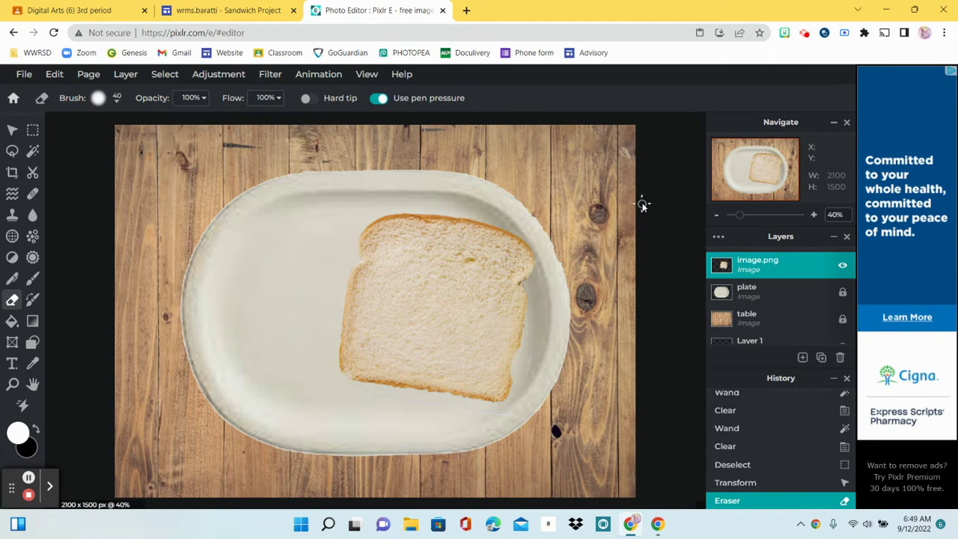
{"action": "key", "text": "ctrl+z"}
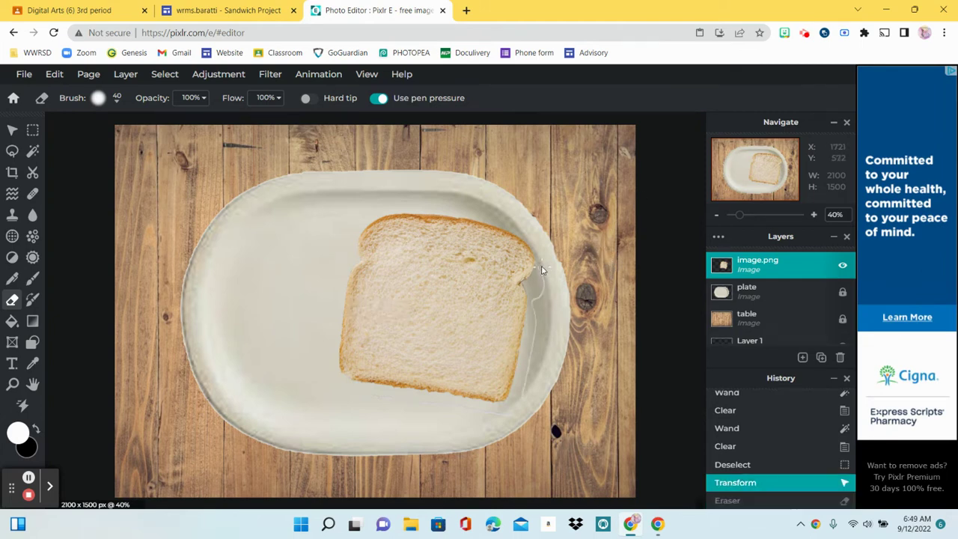
{"action": "left_click_drag", "start_coordinate": [538, 265], "coordinate": [535, 322]}
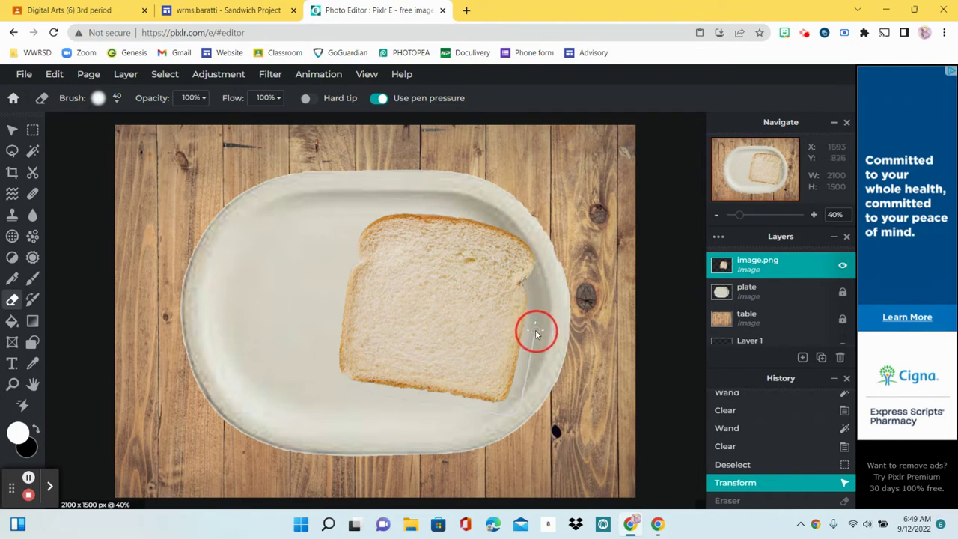
{"action": "mouse_move", "coordinate": [530, 368]}
{"action": "left_mouse_down"}
{"action": "mouse_move", "coordinate": [515, 413]}
{"action": "mouse_move", "coordinate": [492, 417]}
{"action": "mouse_move", "coordinate": [362, 393]}
{"action": "mouse_move", "coordinate": [481, 415]}
{"action": "mouse_move", "coordinate": [526, 407]}
{"action": "left_mouse_up"}
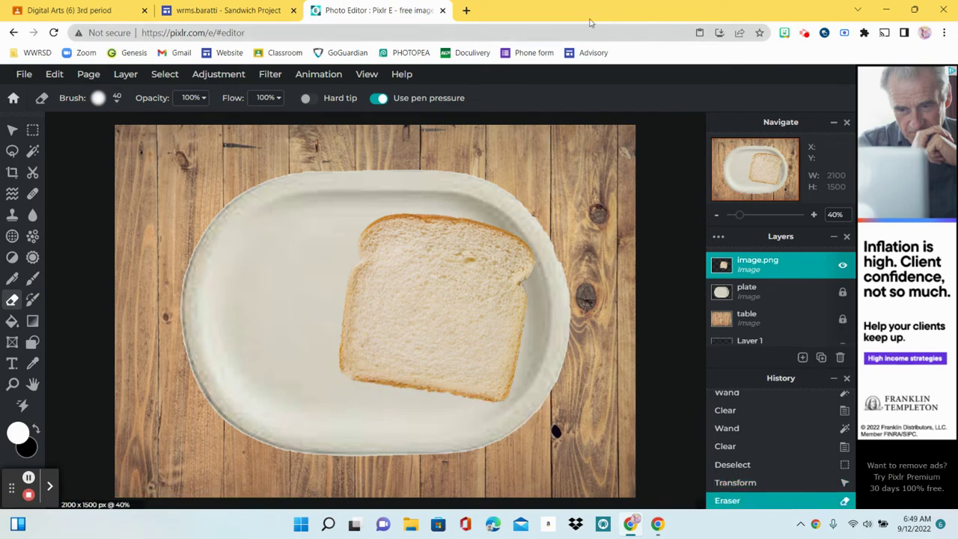
Rename the bread's image layer to "bread" and lock it.
{"action": "left_click", "coordinate": [12, 131]}
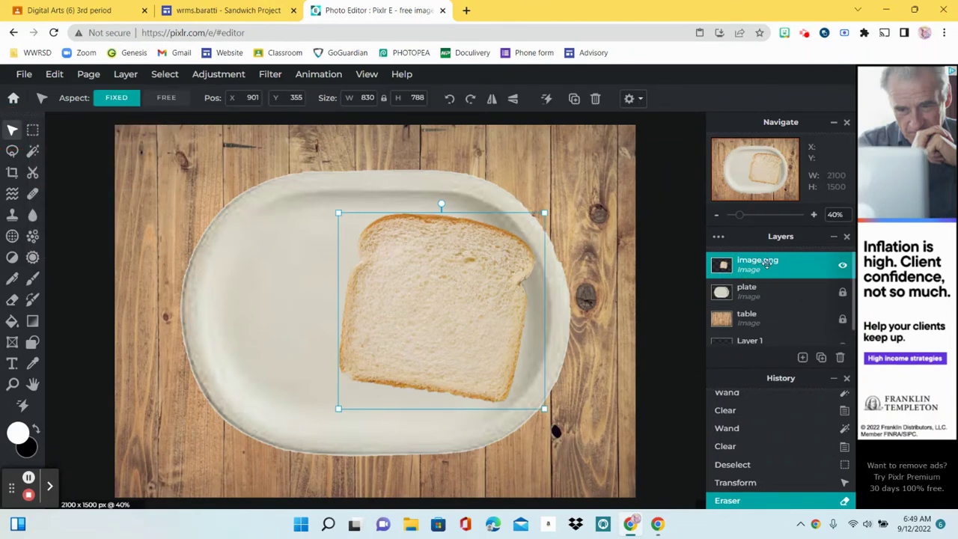
{"action": "left_click", "coordinate": [723, 265]}
{"action": "left_click", "coordinate": [653, 284]}
{"action": "type", "text": "br"}
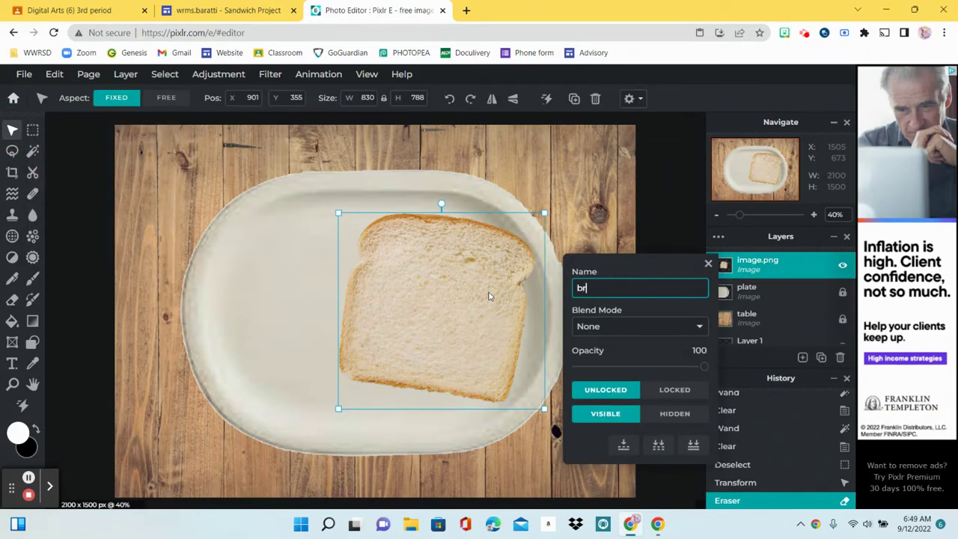
{"action": "type", "text": "ead"}
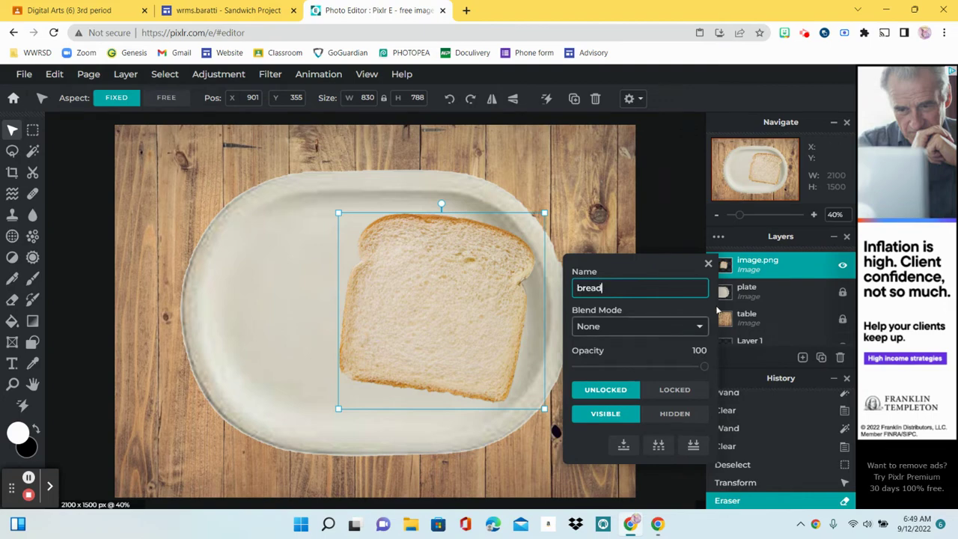
{"action": "left_click", "coordinate": [675, 389]}
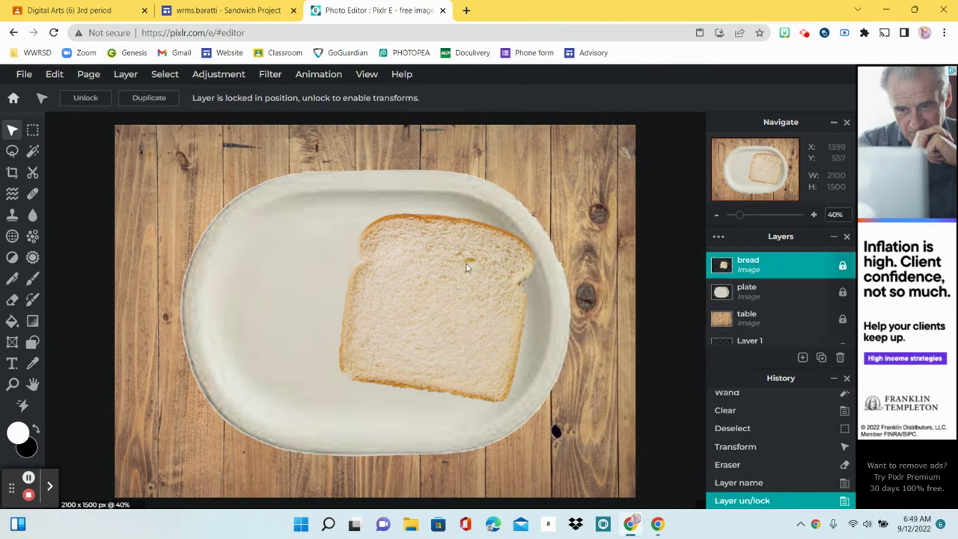
Copy the lettuce image from the Sandwich Project page and paste it into the Pixlr composition.
{"action": "left_click", "coordinate": [234, 6]}
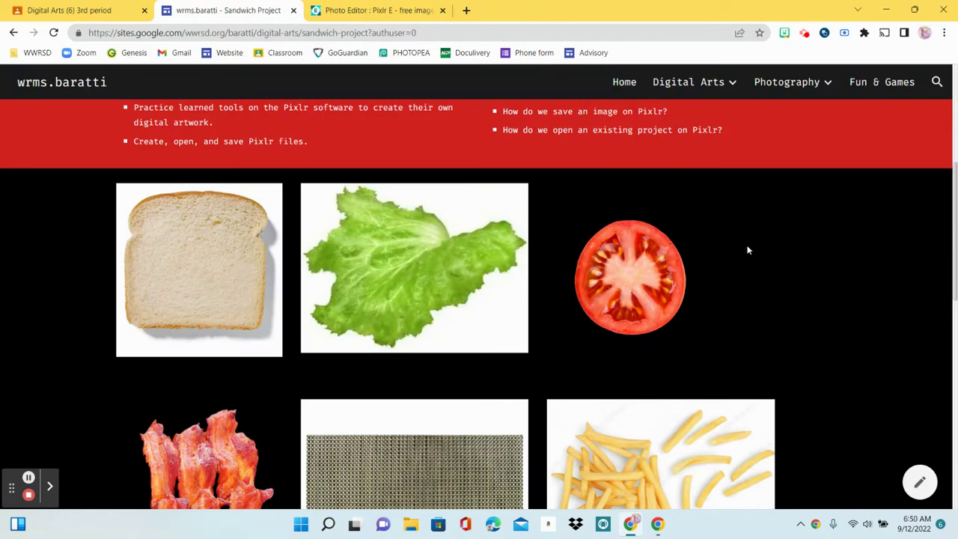
{"action": "scroll", "coordinate": [772, 248], "scroll_direction": "down", "scroll_amount": 3}
{"action": "scroll", "coordinate": [803, 218], "scroll_direction": "up", "scroll_amount": 2}
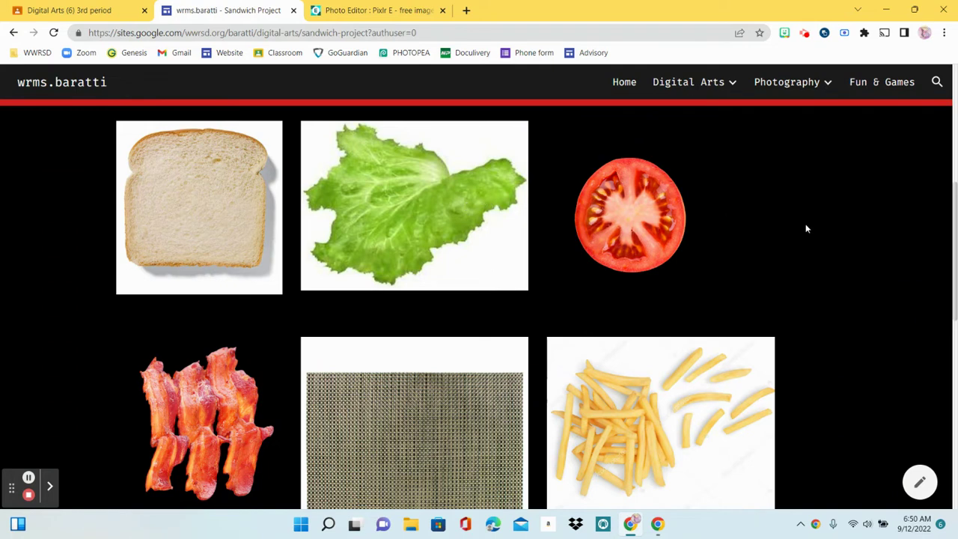
{"action": "right_click", "coordinate": [479, 209]}
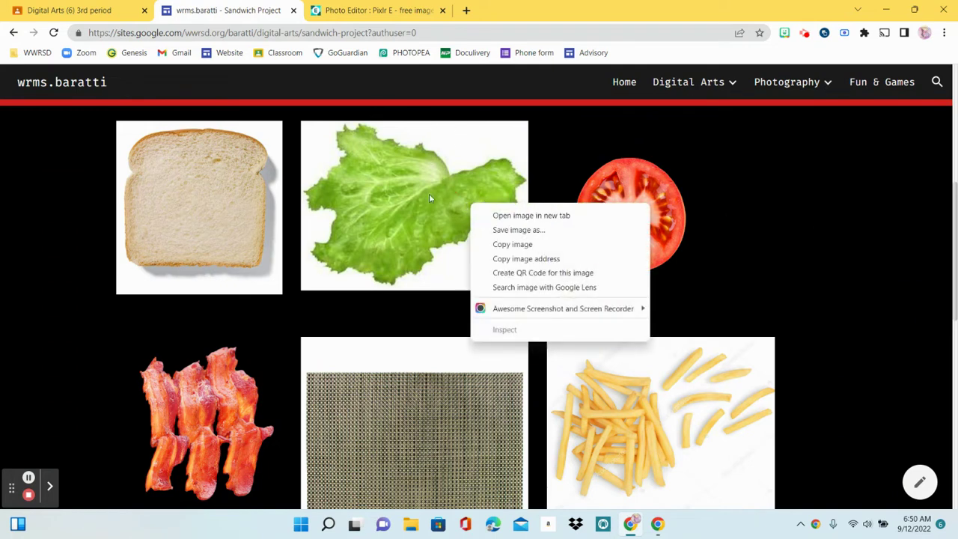
{"action": "left_click", "coordinate": [527, 244]}
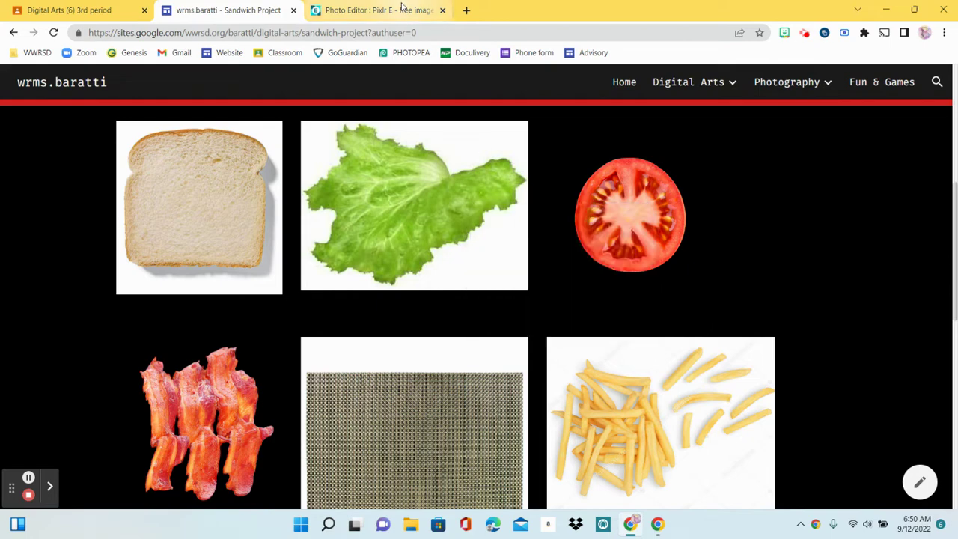
{"action": "left_click", "coordinate": [402, 8]}
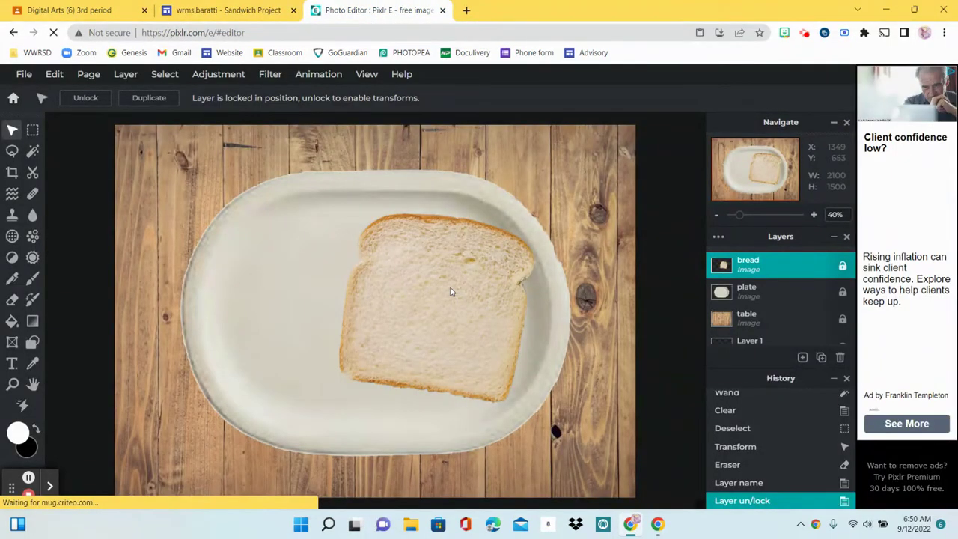
{"action": "key", "text": "ctrl+v"}
{"action": "left_click", "coordinate": [52, 74]}
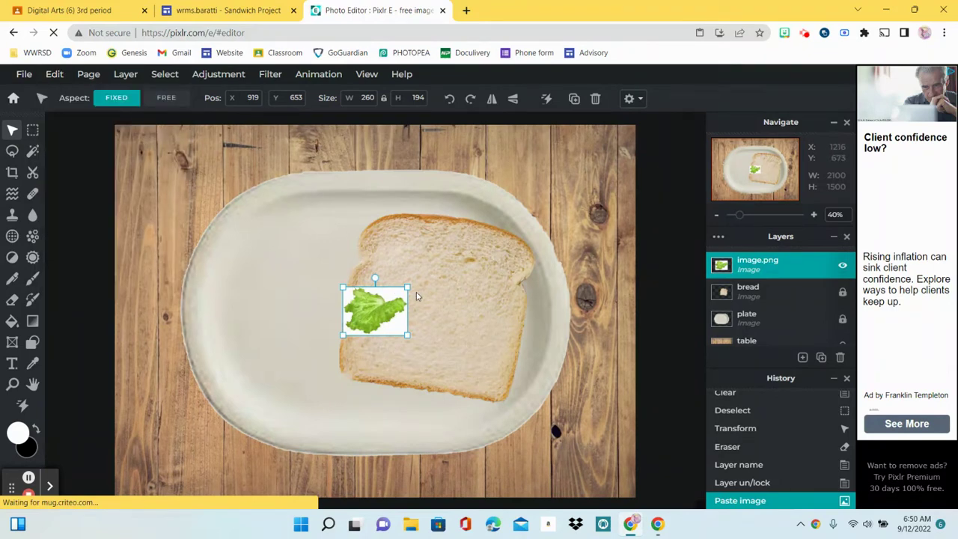
Enlarge the lettuce image to about 890 x 664 px, rotate it slightly clockwise, and position it over the bread.
{"action": "left_click_drag", "start_coordinate": [405, 287], "coordinate": [529, 222]}
{"action": "left_click_drag", "start_coordinate": [453, 265], "coordinate": [451, 303]}
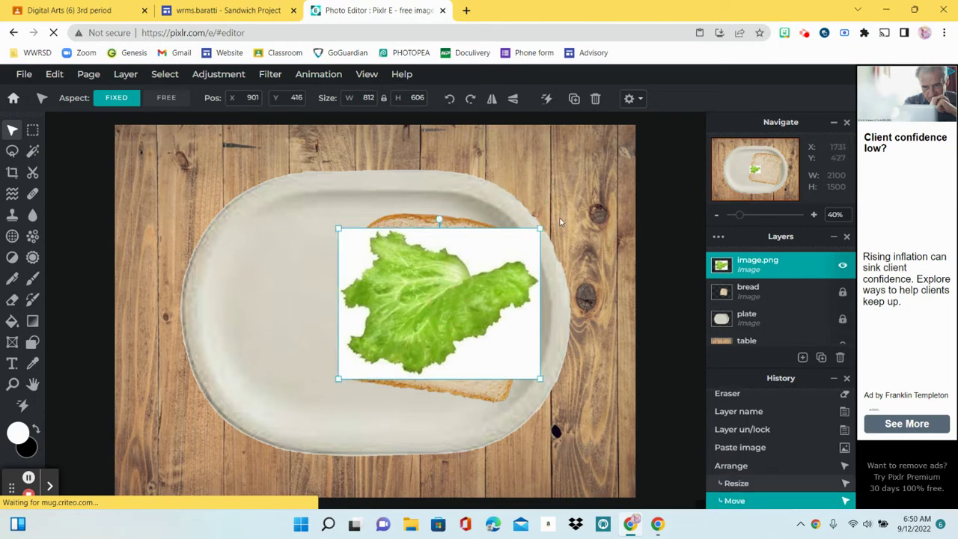
{"action": "left_click_drag", "start_coordinate": [540, 228], "coordinate": [555, 220]}
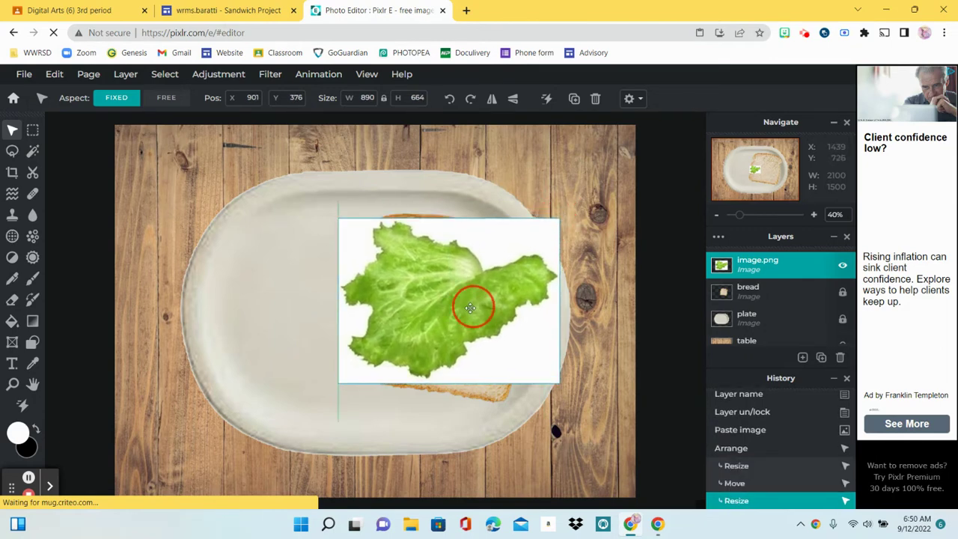
{"action": "left_click_drag", "start_coordinate": [471, 307], "coordinate": [459, 305]}
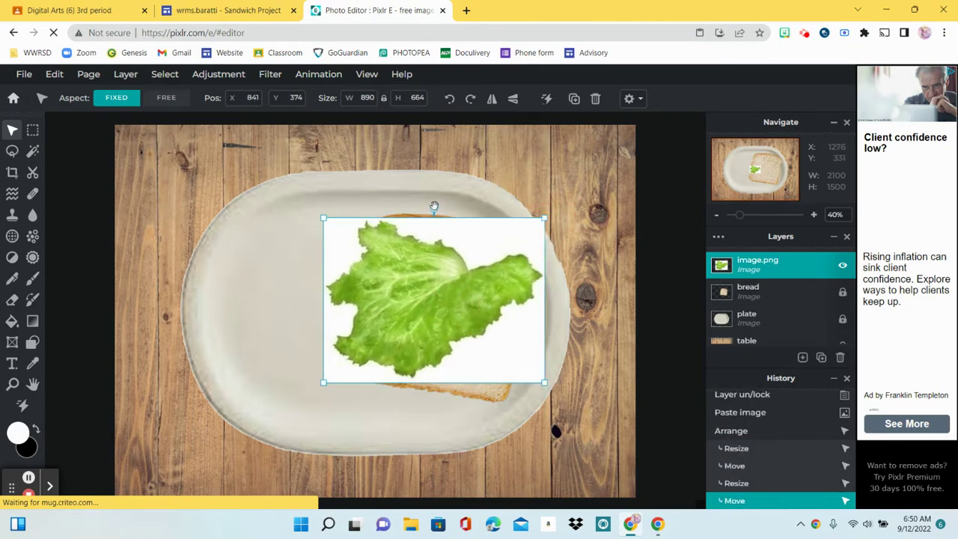
{"action": "left_click_drag", "start_coordinate": [434, 205], "coordinate": [456, 211]}
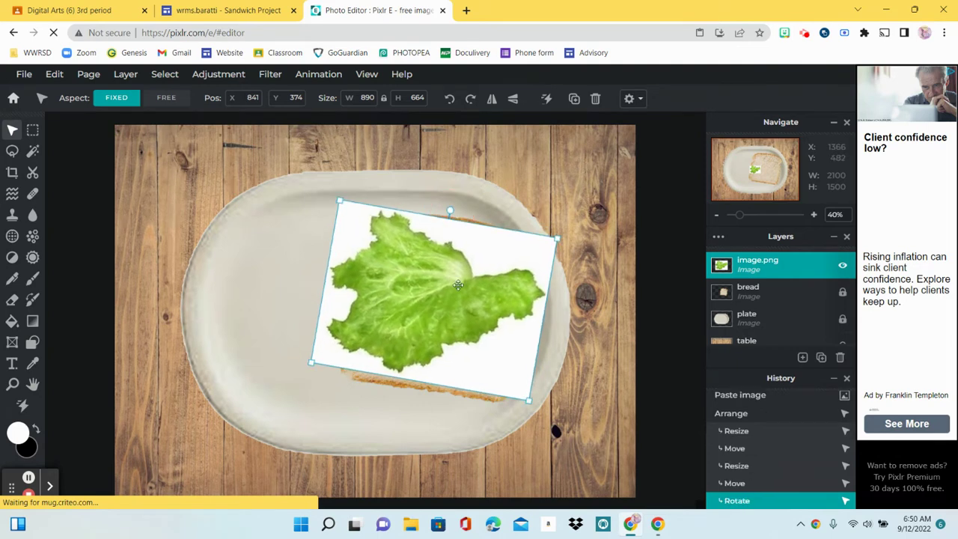
{"action": "left_click_drag", "start_coordinate": [458, 284], "coordinate": [465, 288]}
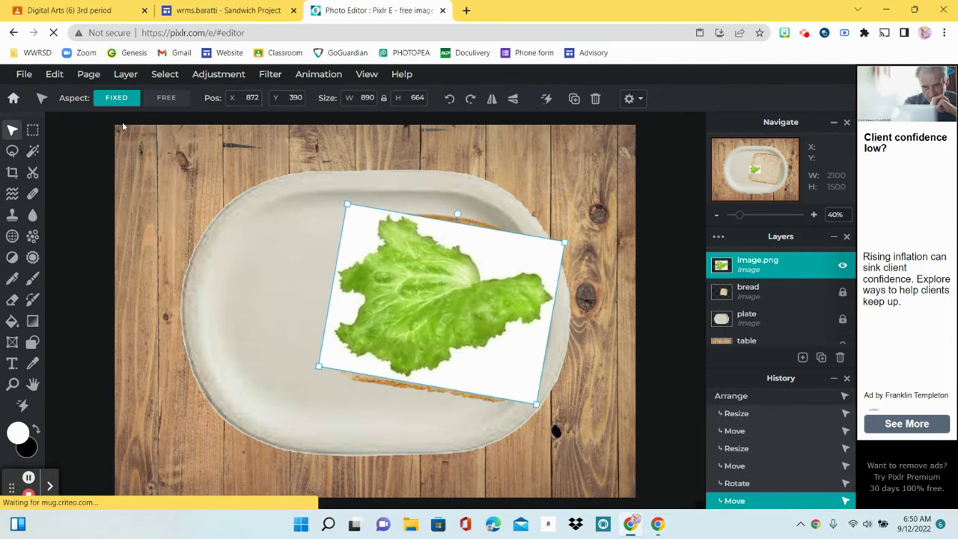
Delete the lettuce's white background with Wand Select at tolerance 25, deselect, and shift the cut-out slightly left and down over the bread.
{"action": "left_click", "coordinate": [32, 151]}
{"action": "left_click", "coordinate": [511, 255]}
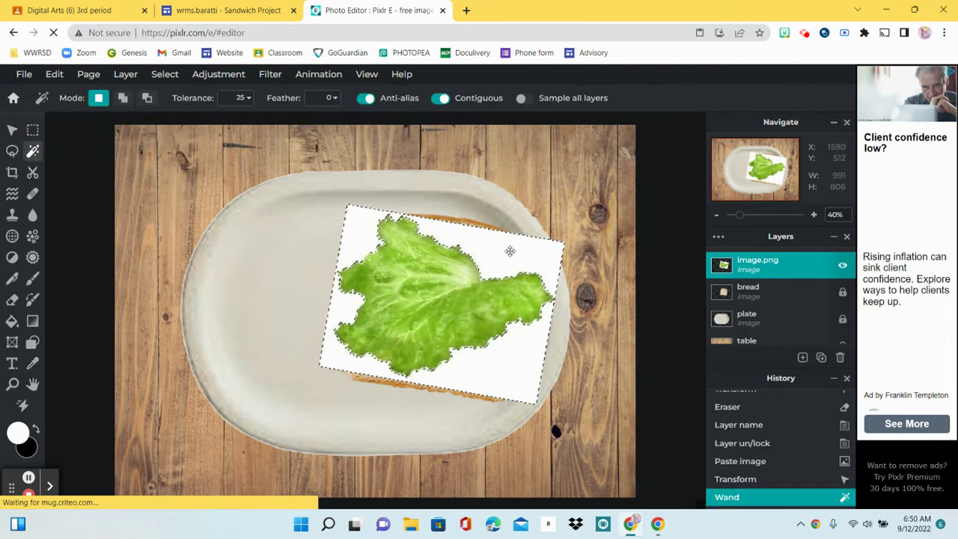
{"action": "key", "text": "Delete"}
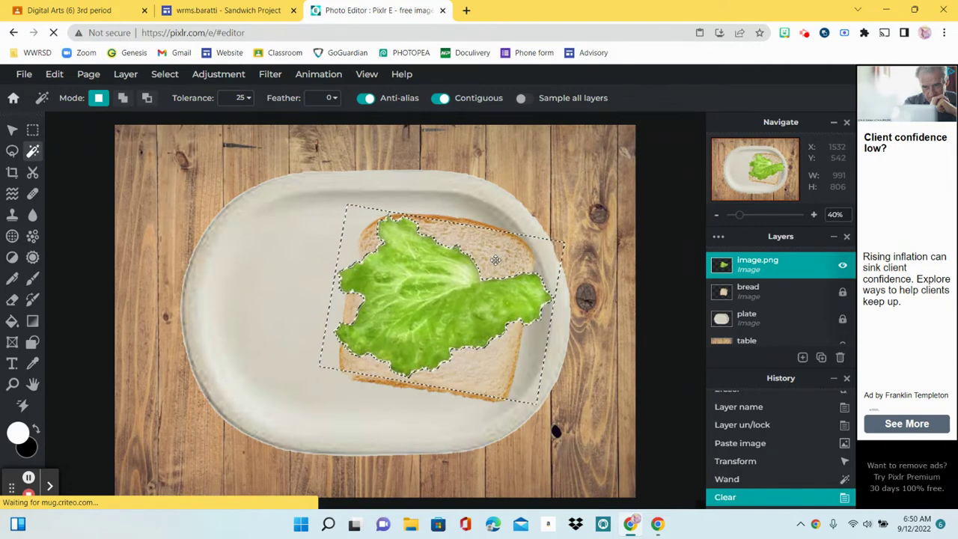
{"action": "key", "text": "ctrl+d"}
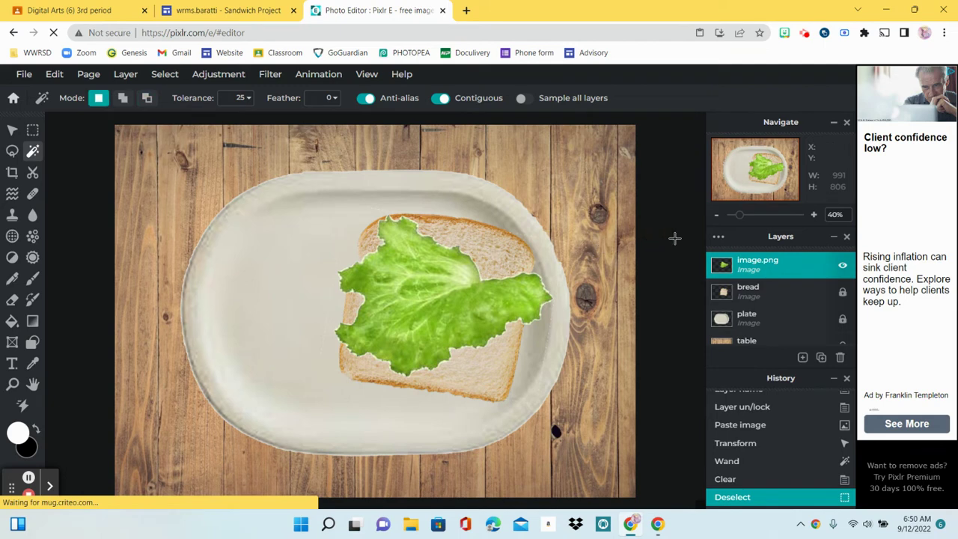
{"action": "left_click", "coordinate": [11, 129]}
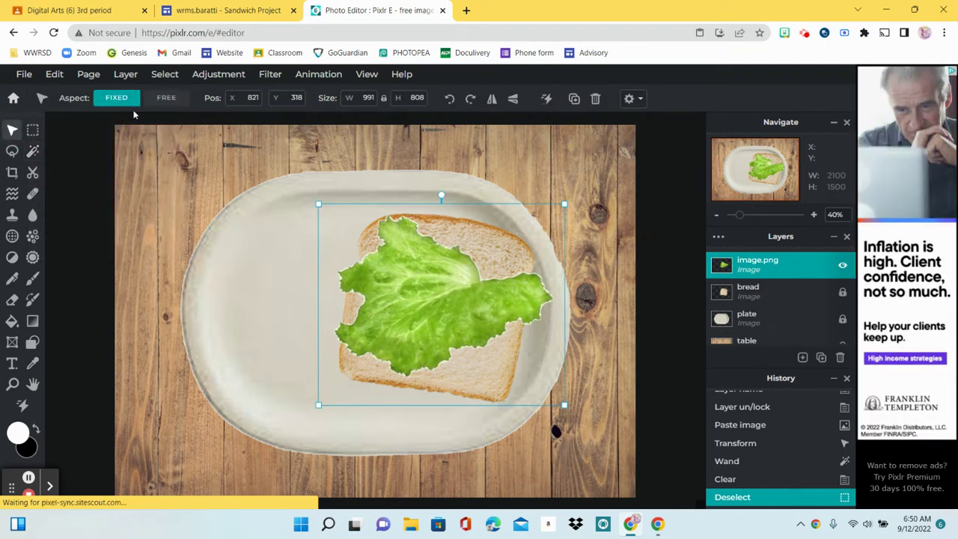
{"action": "left_click_drag", "start_coordinate": [443, 299], "coordinate": [416, 322]}
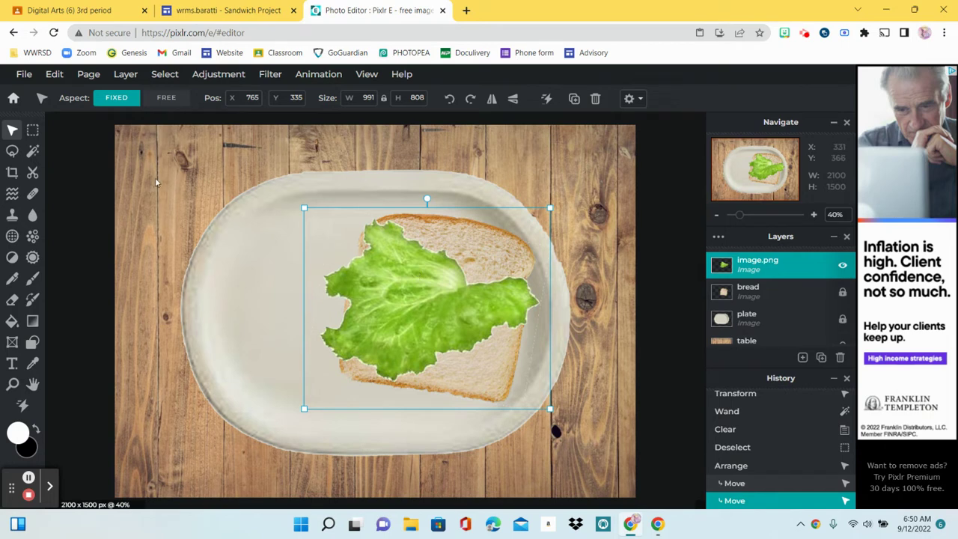
Copy and paste the lettuce cut-out as a second layer over the bread, and flip the copy horizontally.
{"action": "left_click", "coordinate": [61, 82]}
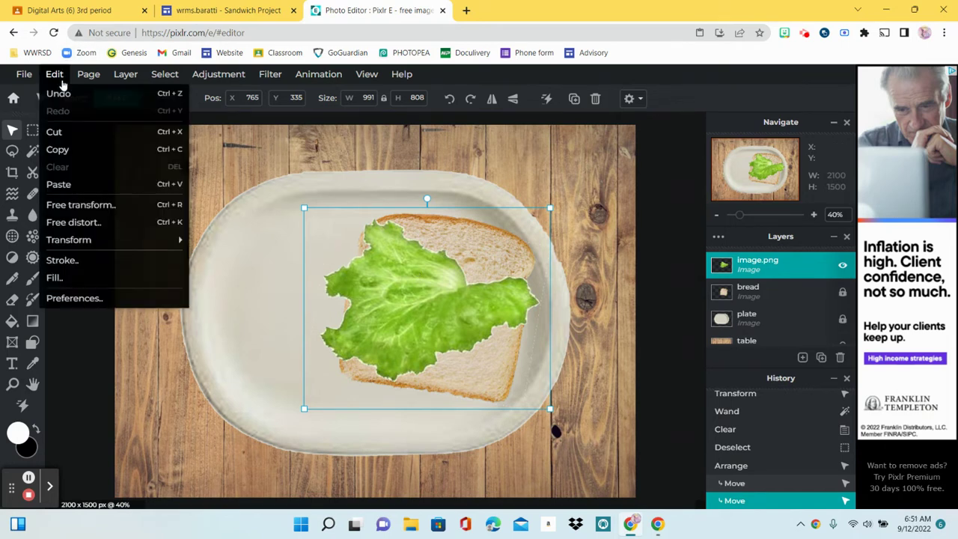
{"action": "left_click", "coordinate": [21, 81]}
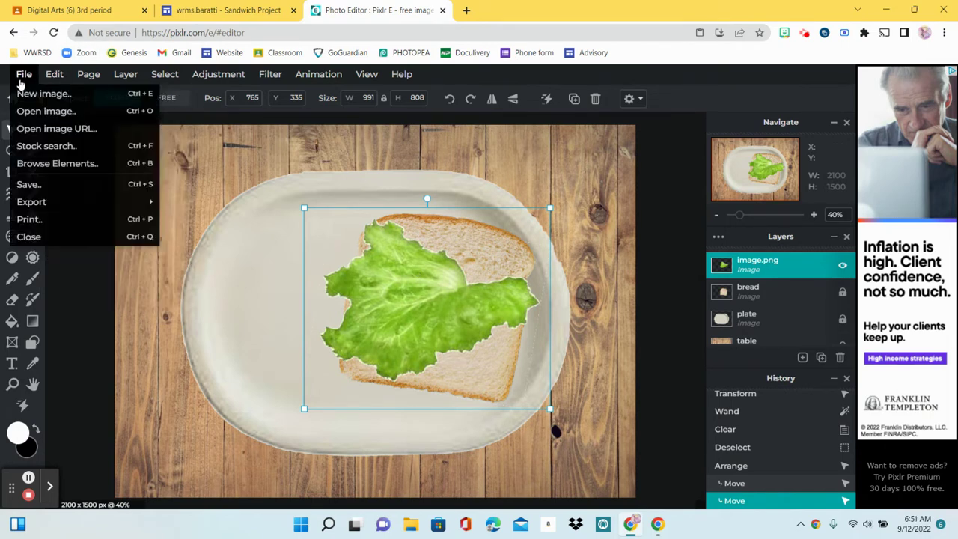
{"action": "mouse_move", "coordinate": [49, 80]}
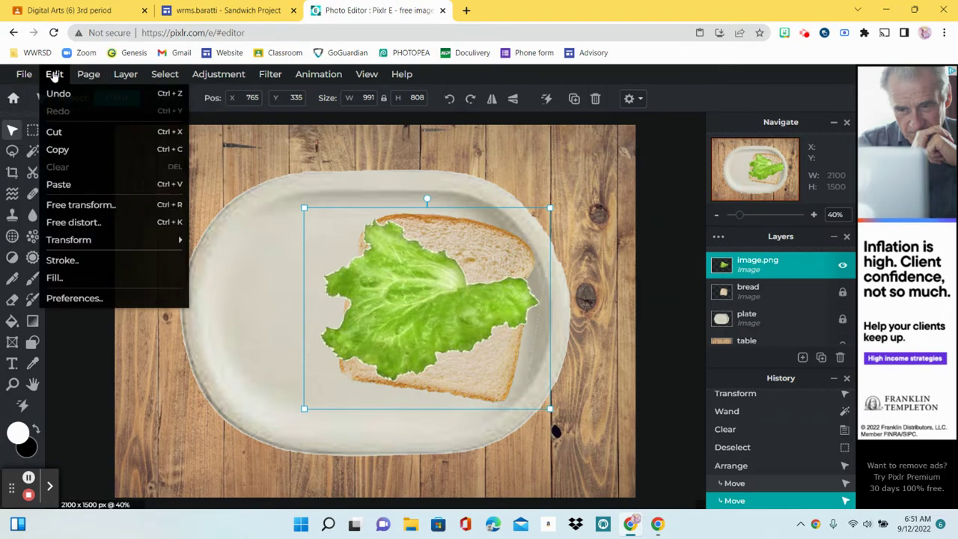
{"action": "left_click", "coordinate": [58, 149]}
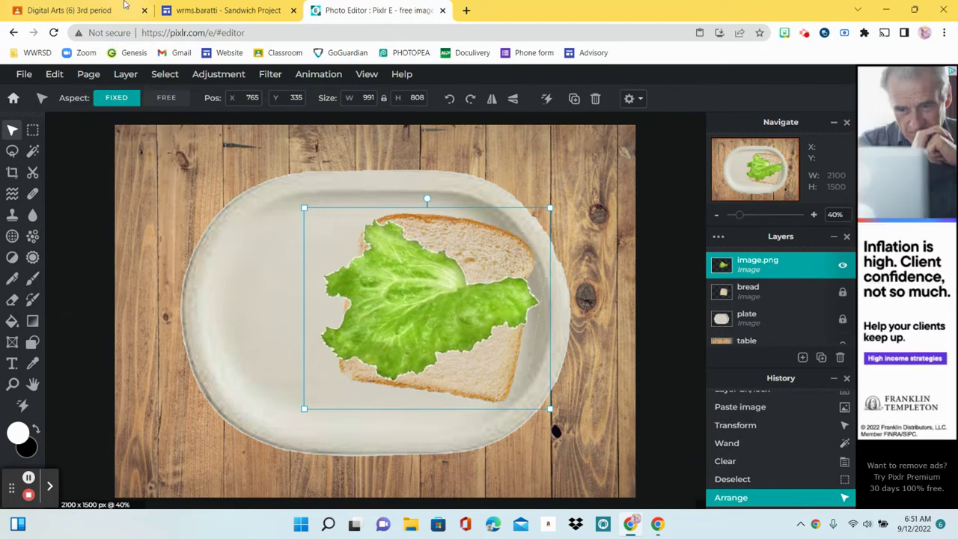
{"action": "left_click", "coordinate": [53, 74]}
{"action": "left_click", "coordinate": [94, 182]}
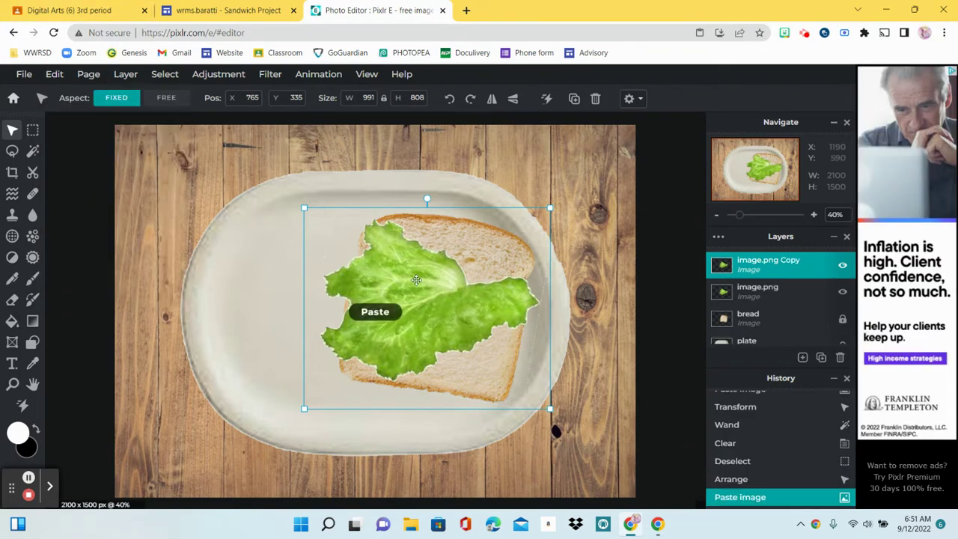
{"action": "left_click_drag", "start_coordinate": [437, 298], "coordinate": [404, 303]}
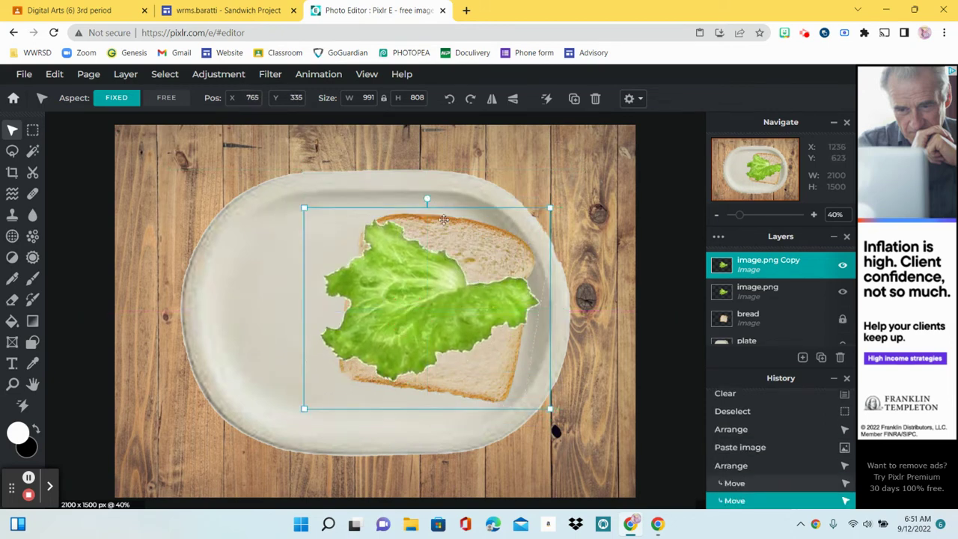
{"action": "left_click", "coordinate": [492, 101]}
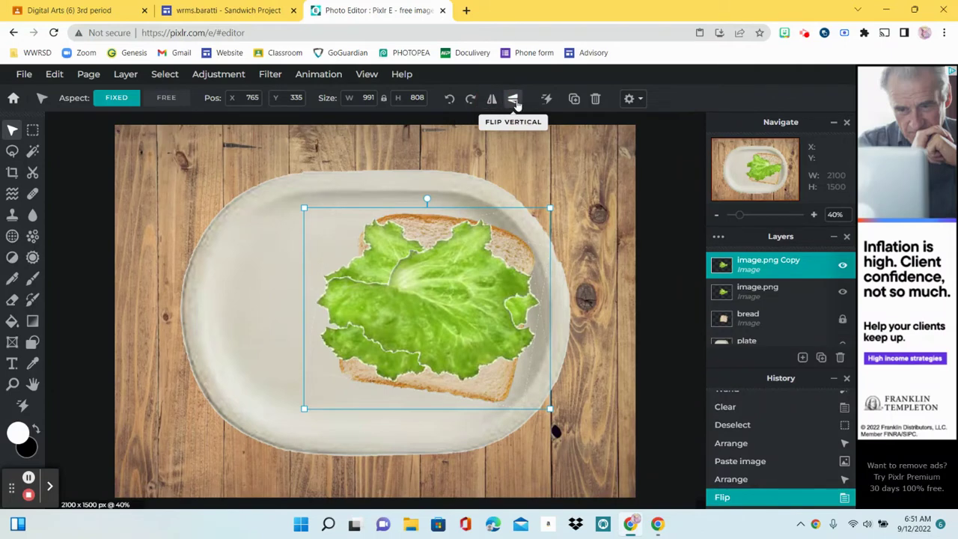
Flip the second lettuce layer vertically, rotate it slightly clockwise, and shift it up and right over the bread.
{"action": "left_click", "coordinate": [514, 102]}
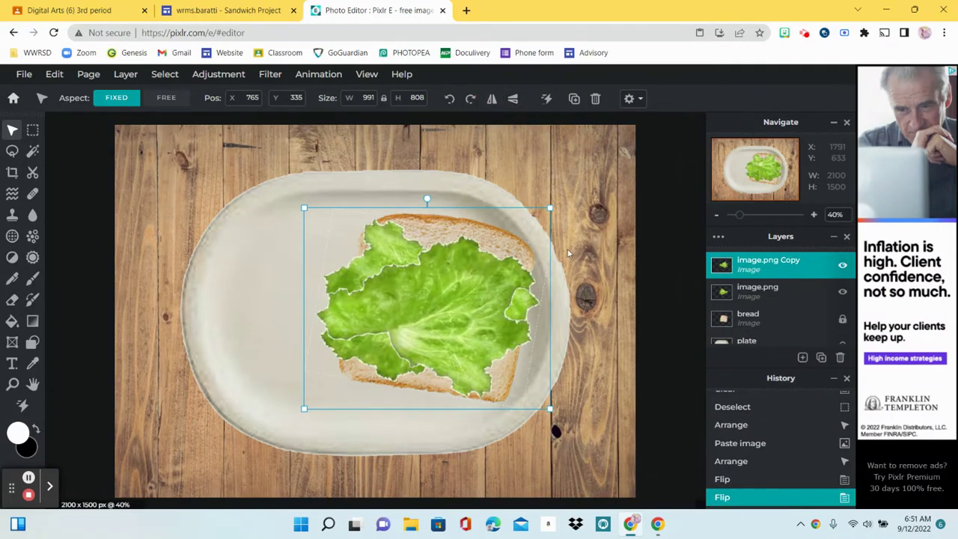
{"action": "left_click_drag", "start_coordinate": [429, 195], "coordinate": [476, 197]}
{"action": "left_click_drag", "start_coordinate": [476, 333], "coordinate": [506, 316]}
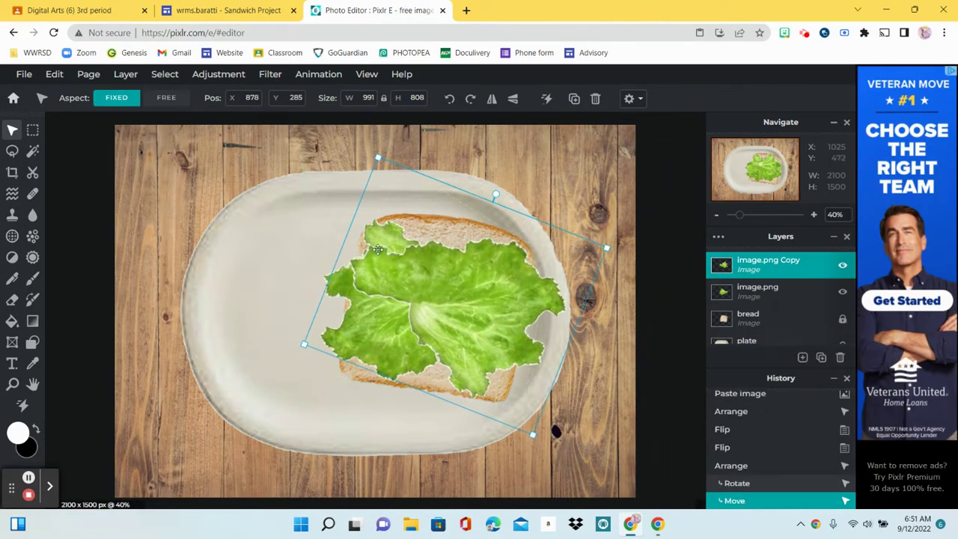
Copy and paste the rotated lettuce as a third lettuce layer and shift the new copy slightly up and left.
{"action": "left_click", "coordinate": [54, 75]}
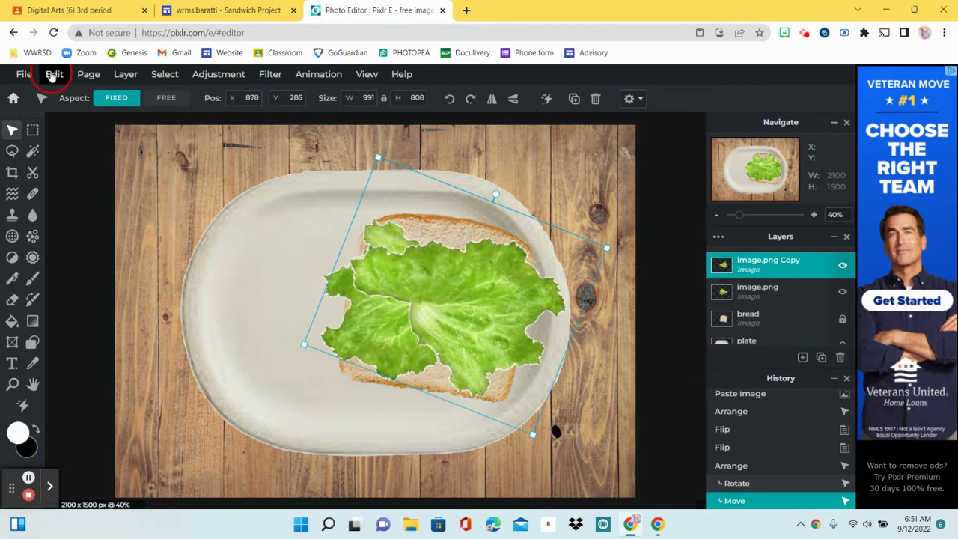
{"action": "left_click", "coordinate": [71, 157]}
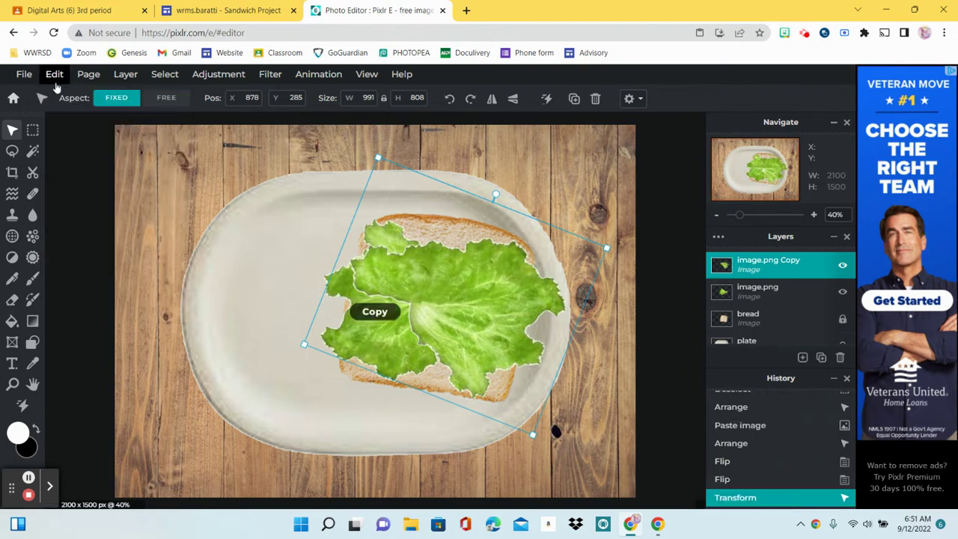
{"action": "left_click", "coordinate": [54, 74]}
{"action": "left_click", "coordinate": [60, 184]}
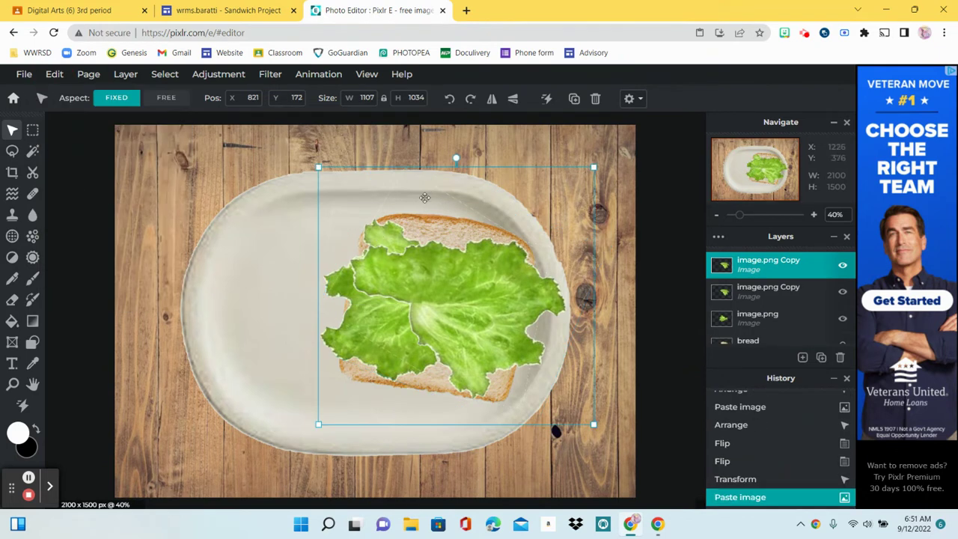
{"action": "left_click_drag", "start_coordinate": [476, 304], "coordinate": [468, 278]}
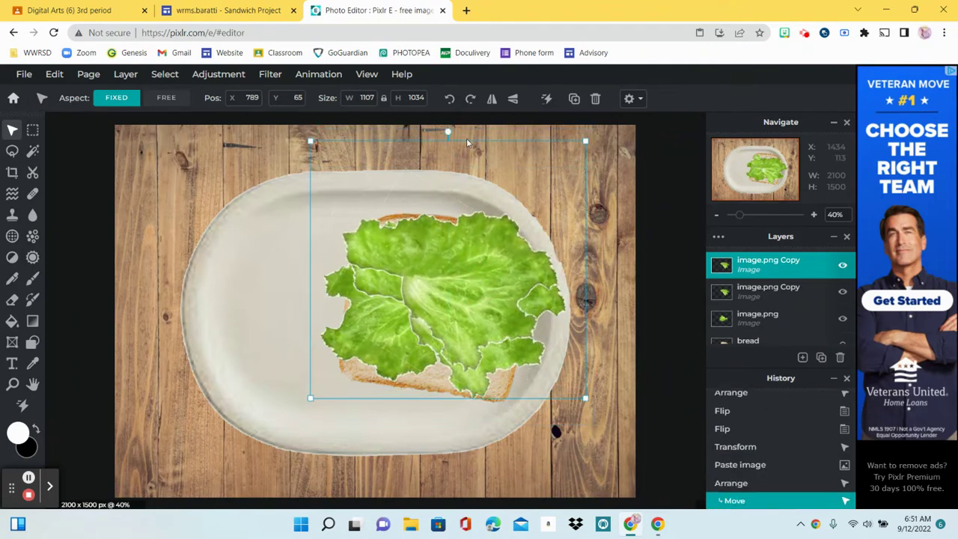
Flip the third lettuce layer horizontally and vertically, rotate it clockwise, shift it down over the bread, and deselect the layer.
{"action": "left_click", "coordinate": [491, 98]}
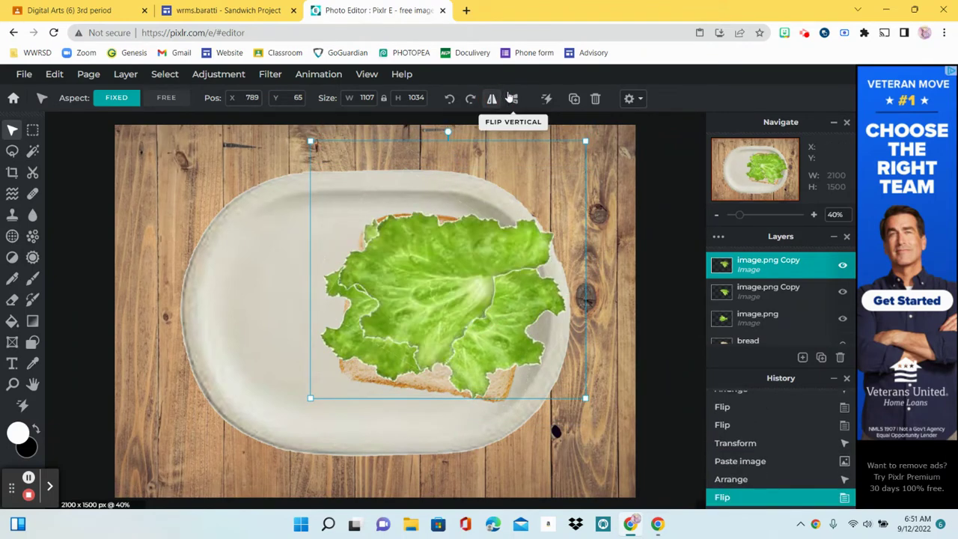
{"action": "left_click", "coordinate": [512, 99]}
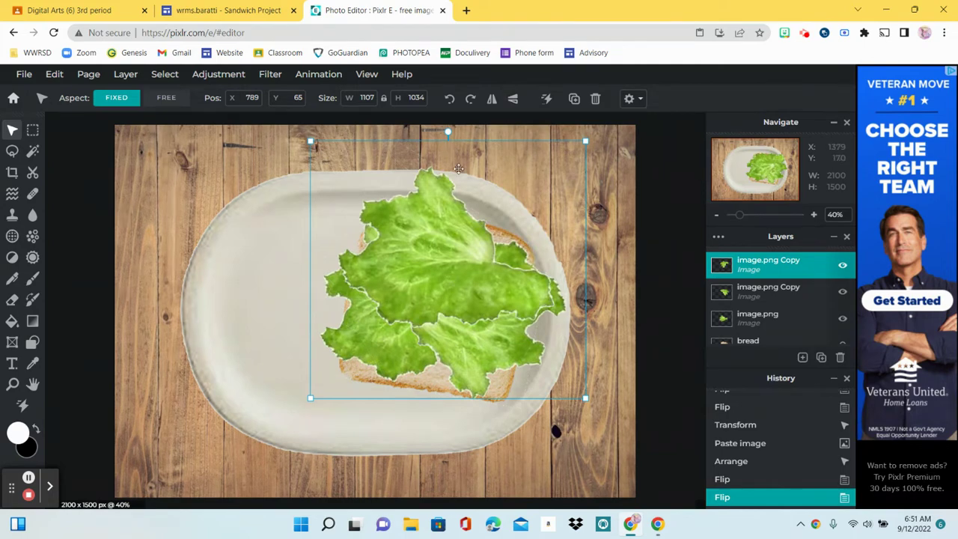
{"action": "left_click_drag", "start_coordinate": [448, 132], "coordinate": [561, 225]}
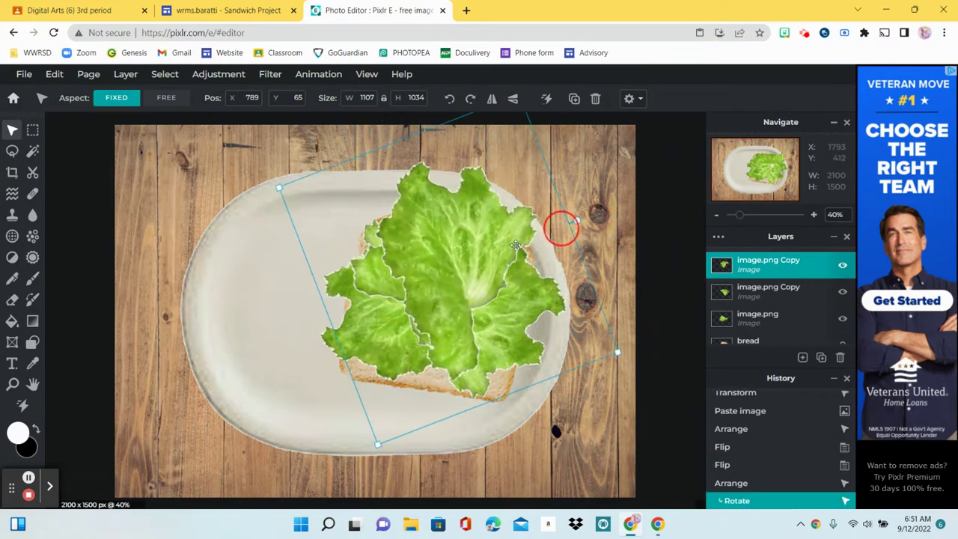
{"action": "left_click_drag", "start_coordinate": [445, 278], "coordinate": [438, 311]}
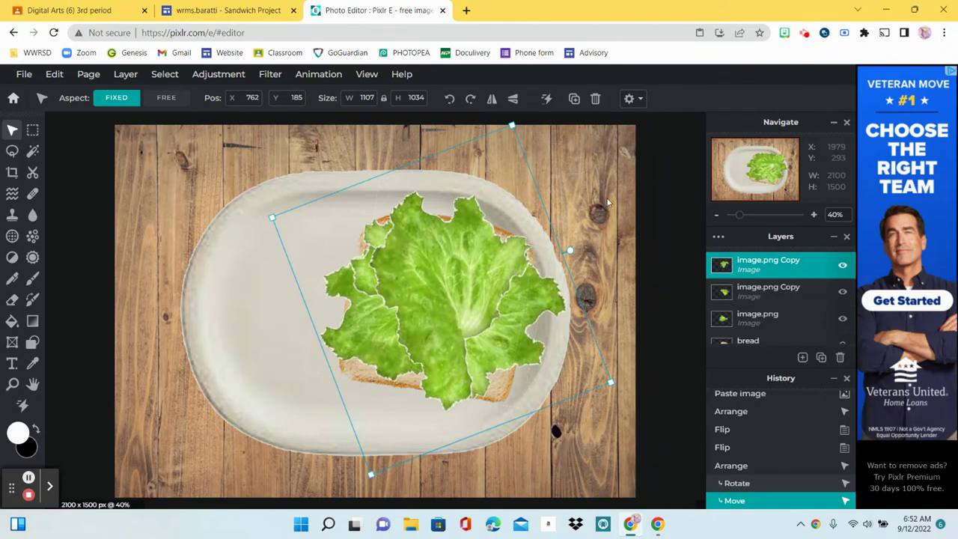
{"action": "left_click", "coordinate": [646, 169]}
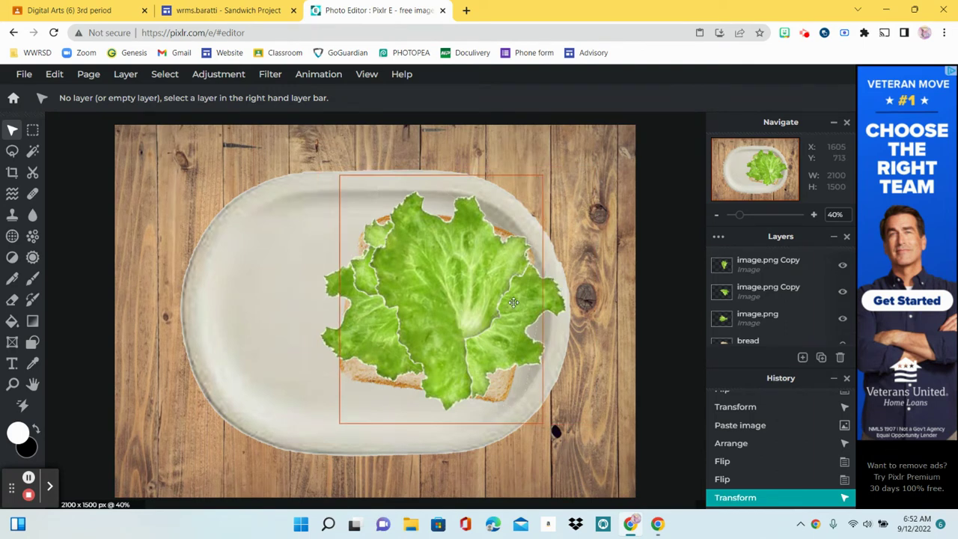
Rename the original lettuce layer, image.png, to "lettuce" and lock it.
{"action": "scroll", "coordinate": [763, 284], "scroll_direction": "down", "scroll_amount": 4}
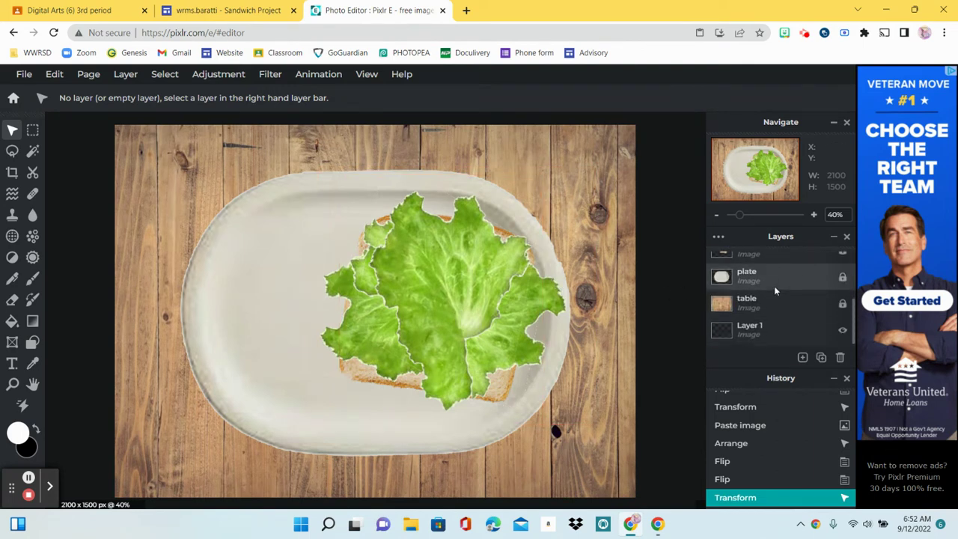
{"action": "left_click", "coordinate": [834, 378]}
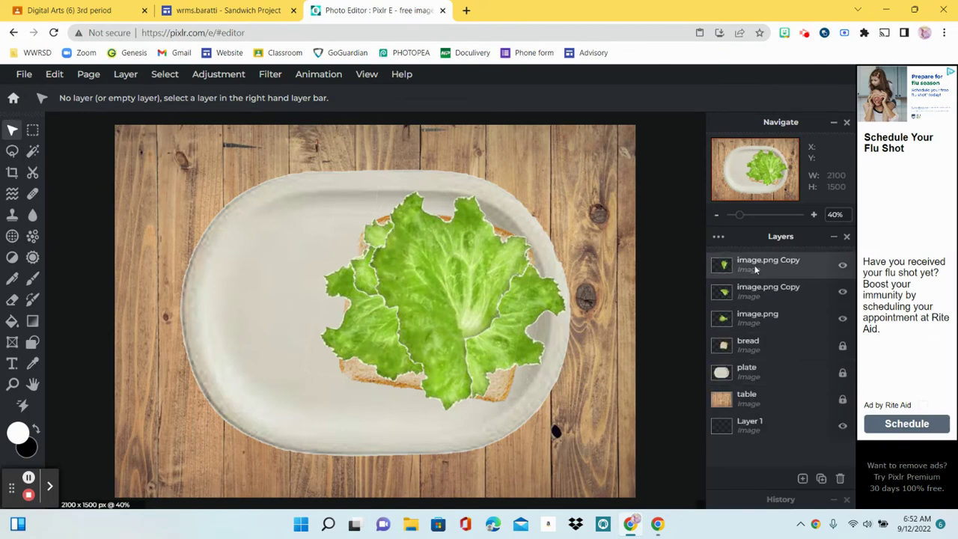
{"action": "left_click", "coordinate": [790, 319]}
{"action": "double_click", "coordinate": [790, 319]}
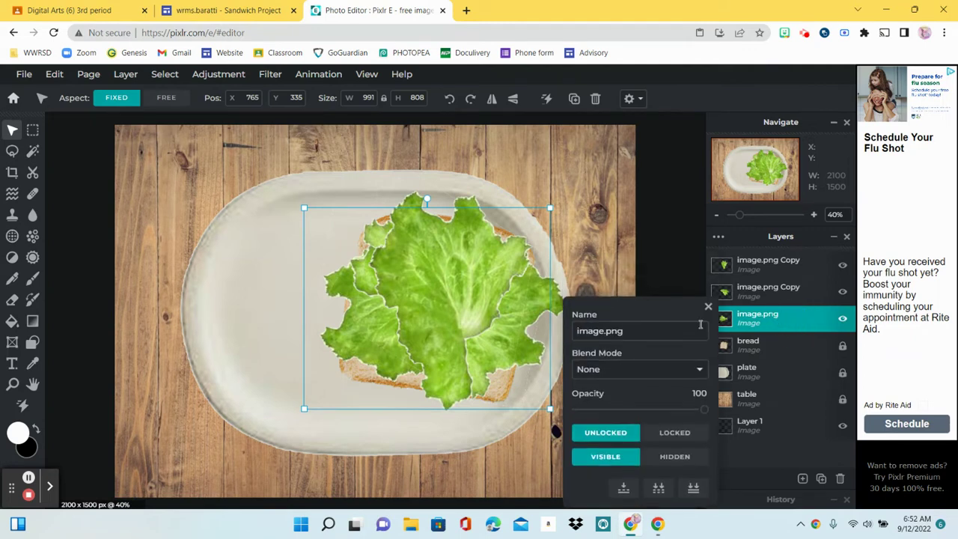
{"action": "type", "text": "lettuce"}
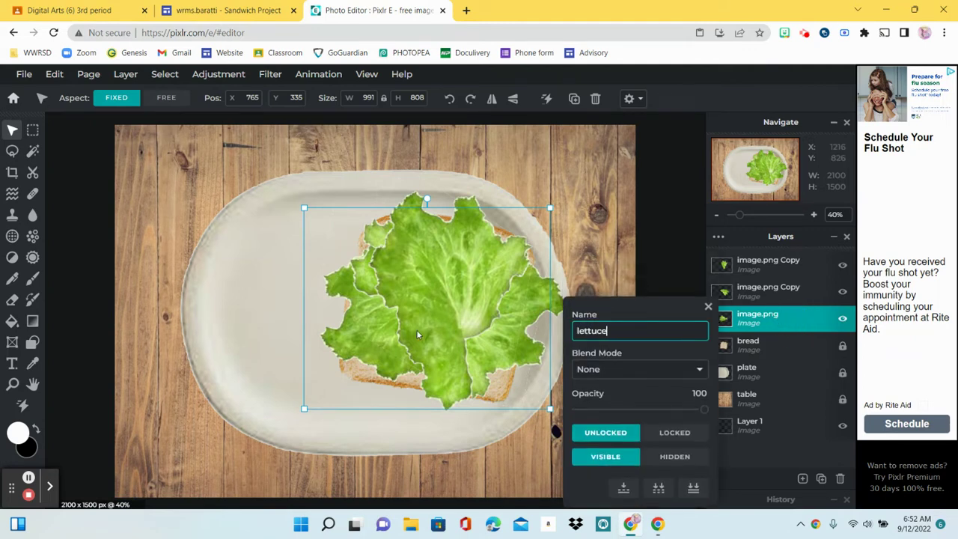
{"action": "left_click", "coordinate": [674, 432]}
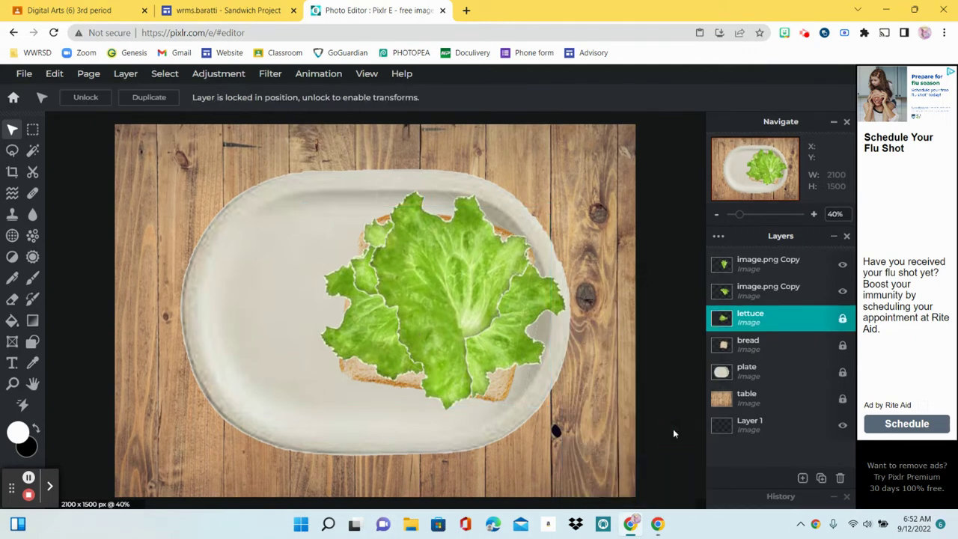
Rename the second lettuce layer, directly above the first, to "lettuce" and lock it.
{"action": "left_click", "coordinate": [796, 289]}
{"action": "double_click", "coordinate": [795, 289]}
{"action": "left_click_drag", "start_coordinate": [688, 314], "coordinate": [421, 300]}
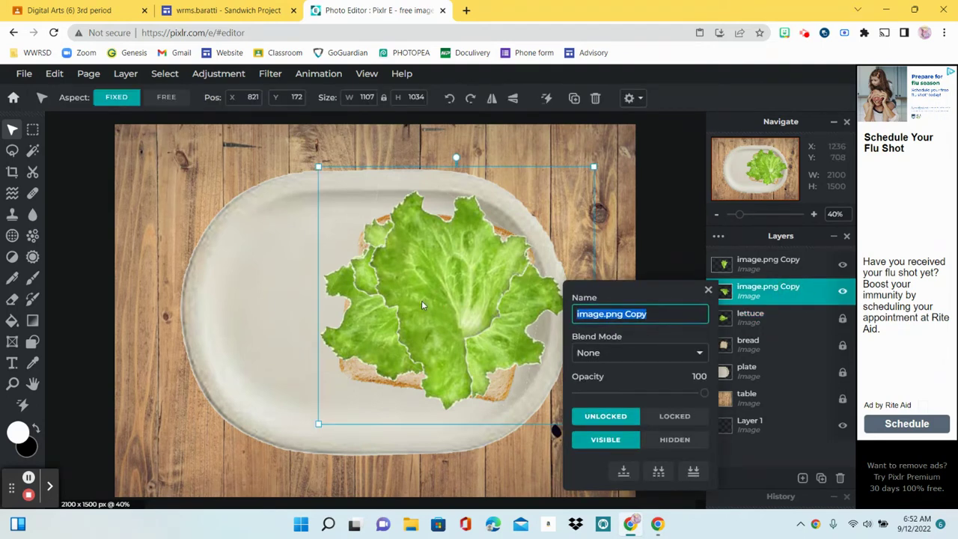
{"action": "type", "text": "lettuce"}
{"action": "key", "text": "Return"}
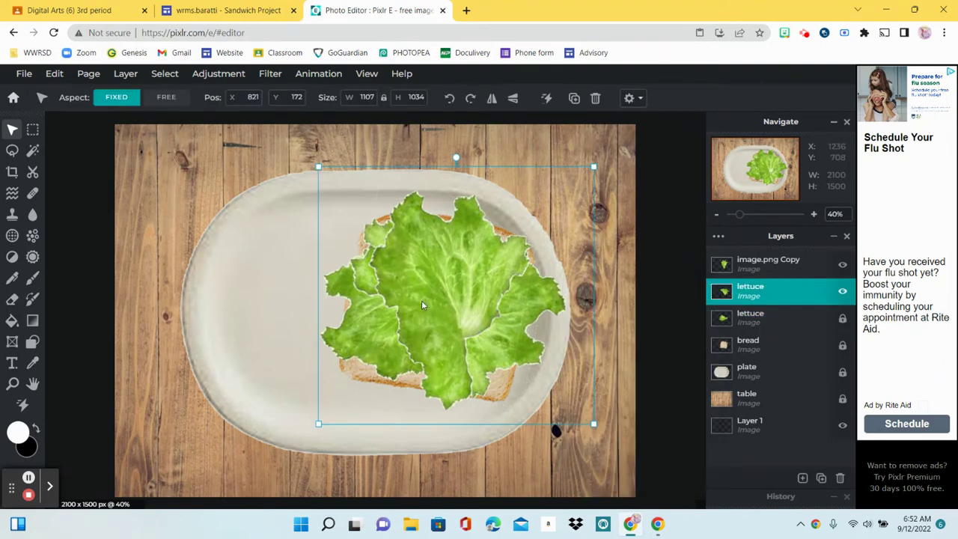
{"action": "left_click", "coordinate": [783, 292]}
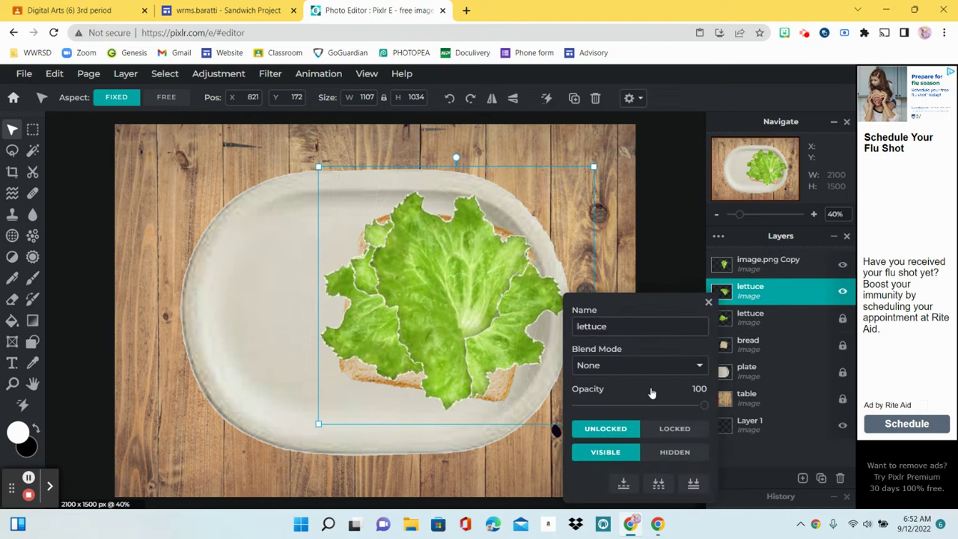
{"action": "left_click", "coordinate": [674, 428]}
Rename the topmost lettuce layer to "lettuce" and lock it.
{"action": "left_click", "coordinate": [785, 272]}
{"action": "left_click", "coordinate": [787, 266]}
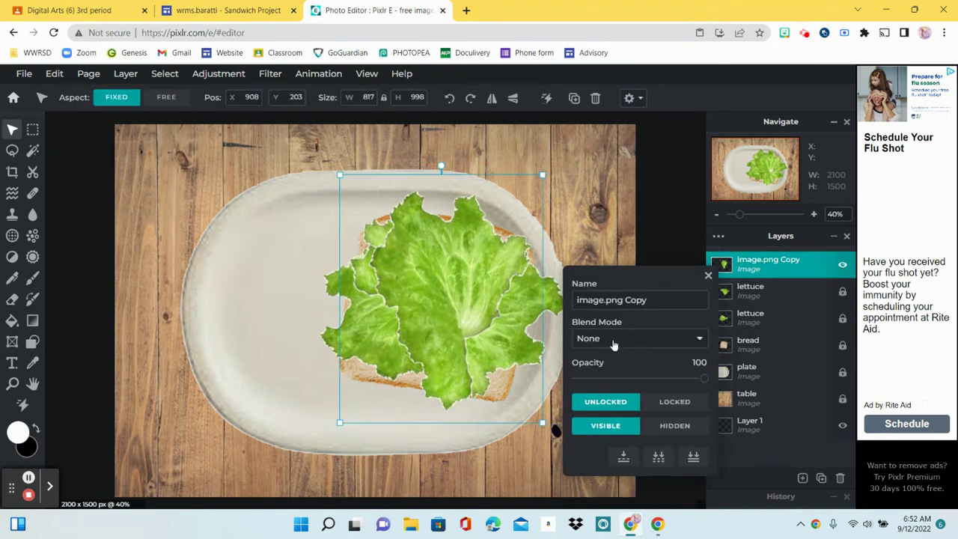
{"action": "left_click_drag", "start_coordinate": [635, 300], "coordinate": [497, 288]}
{"action": "type", "text": "lettuce"}
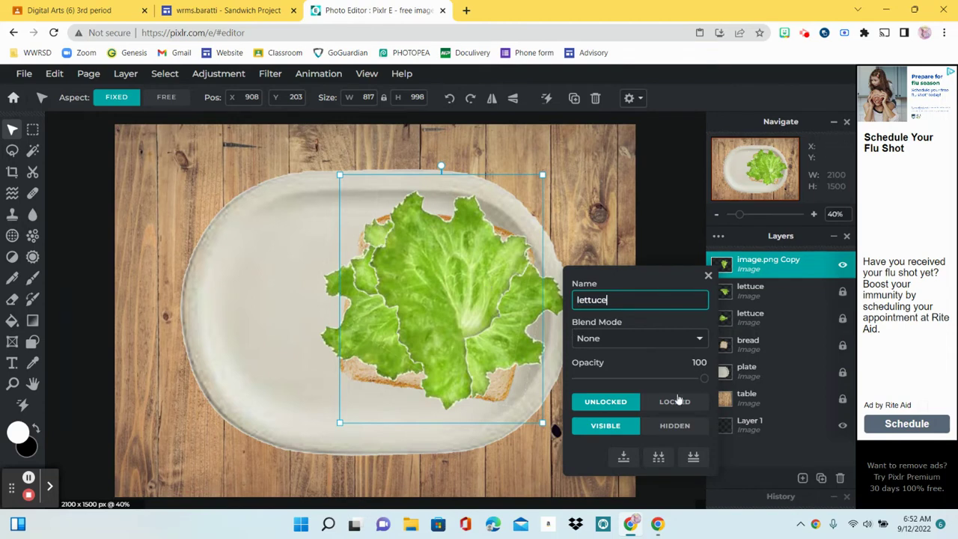
{"action": "left_click", "coordinate": [674, 401]}
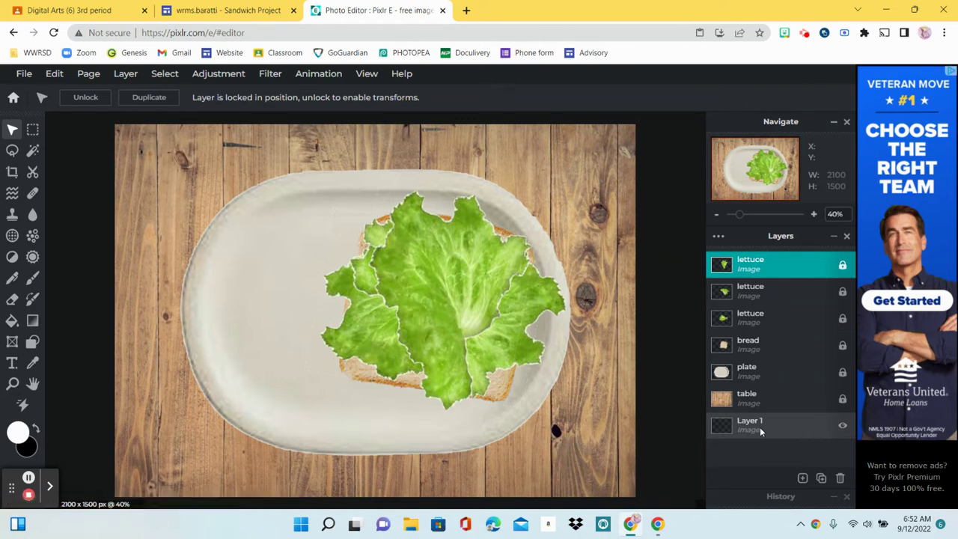
Copy the tomato slice from the Sandwich Project page into the Pixlr composition and enlarge it to about 780 x 874 px over the lettuce.
{"action": "left_click", "coordinate": [254, 11]}
{"action": "right_click", "coordinate": [642, 220]}
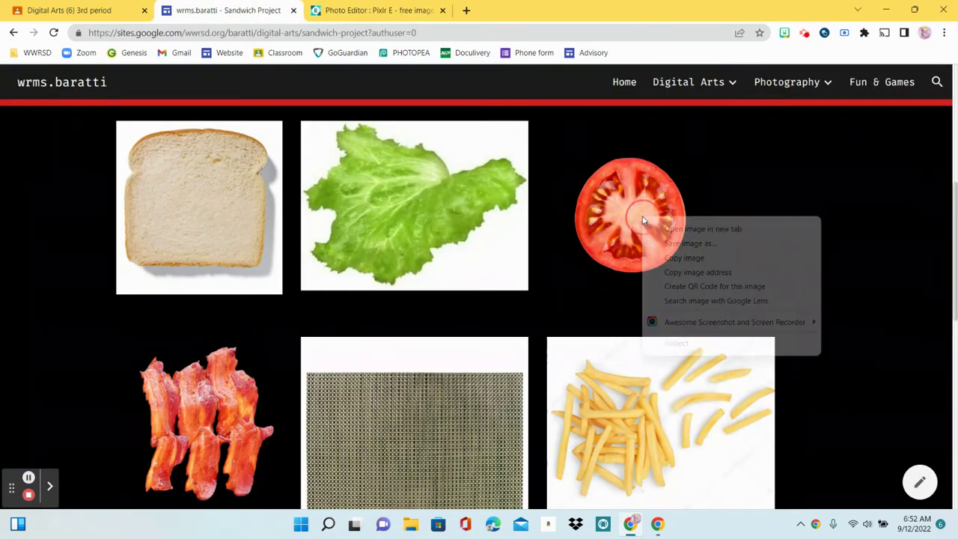
{"action": "left_click", "coordinate": [691, 257]}
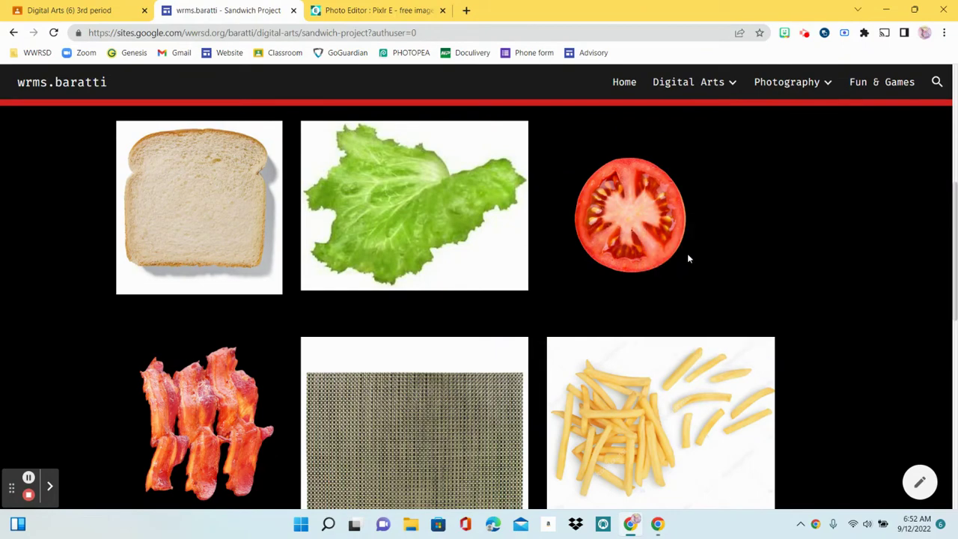
{"action": "left_click", "coordinate": [348, 12]}
{"action": "left_click", "coordinate": [52, 73]}
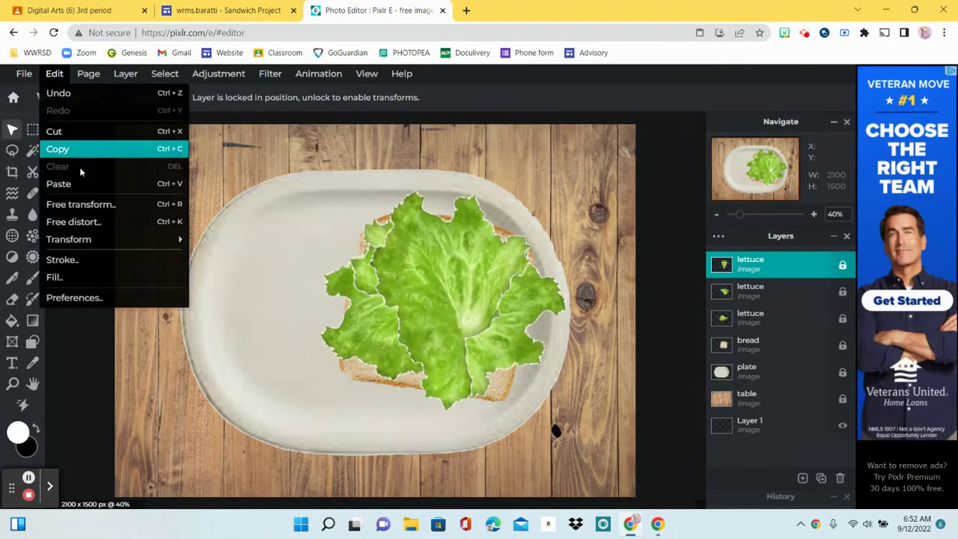
{"action": "left_click", "coordinate": [120, 187]}
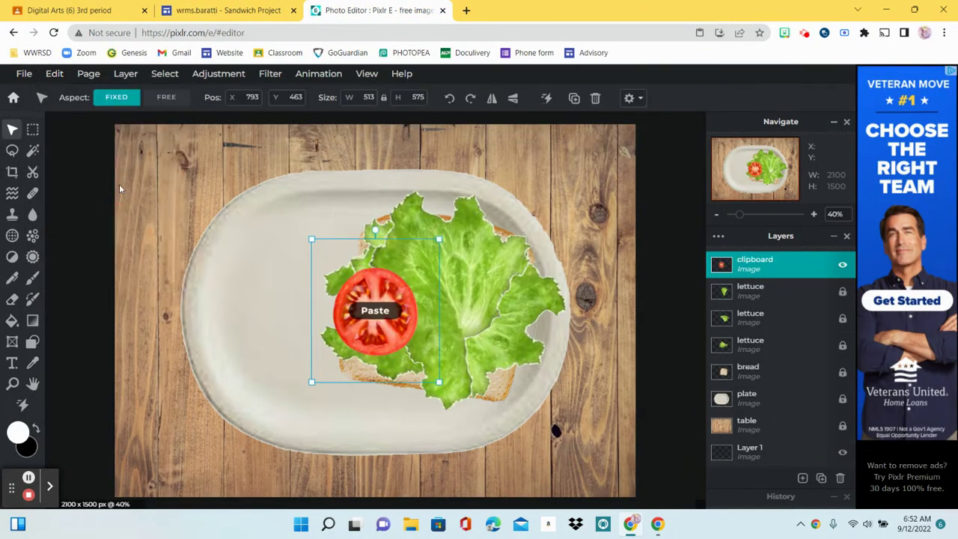
{"action": "left_click_drag", "start_coordinate": [442, 237], "coordinate": [507, 181]}
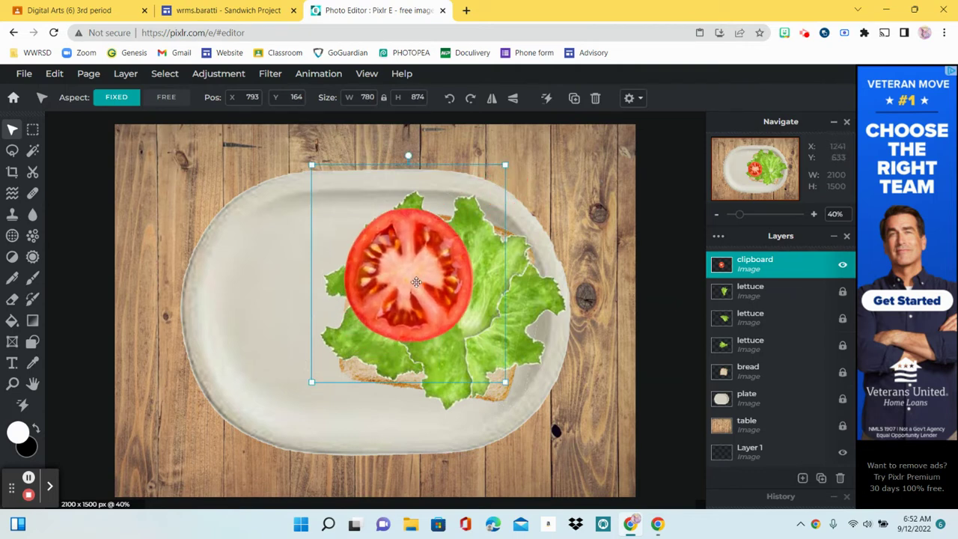
{"action": "mouse_move", "coordinate": [416, 283]}
{"action": "left_mouse_down"}
{"action": "mouse_move", "coordinate": [421, 290]}
{"action": "mouse_move", "coordinate": [418, 281]}
{"action": "left_mouse_up"}
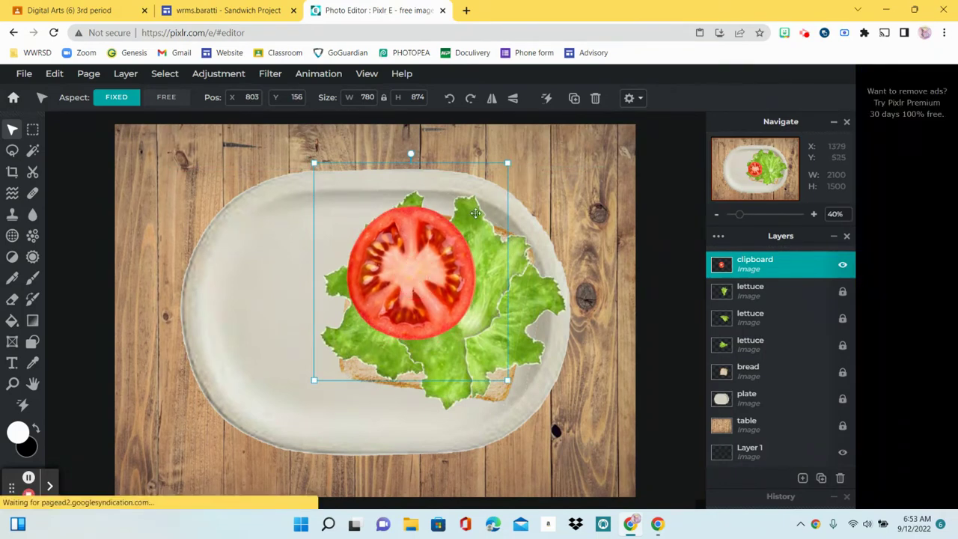
Copy and paste the tomato slice as a second layer and move the copy down and right, overlapping the first slice.
{"action": "left_click", "coordinate": [54, 74]}
{"action": "left_click", "coordinate": [60, 148]}
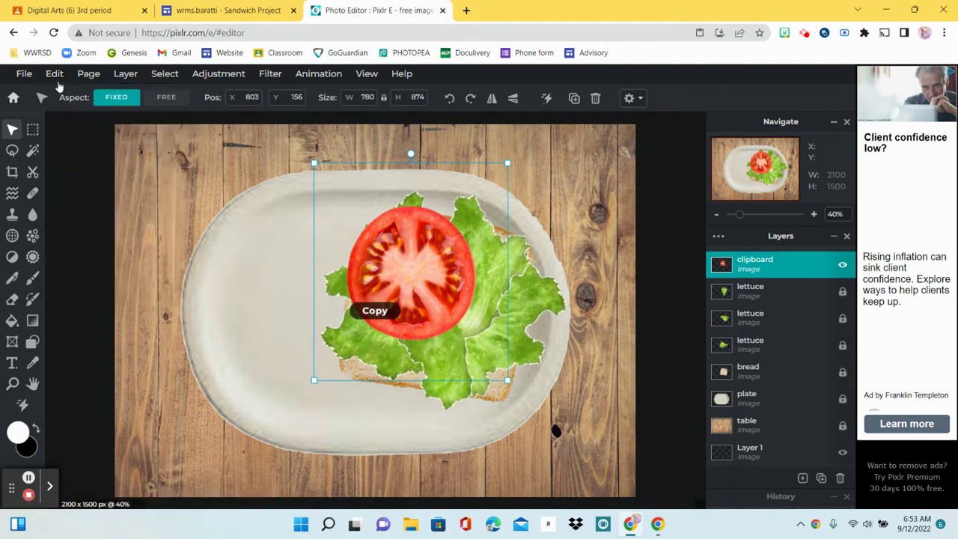
{"action": "left_click", "coordinate": [54, 73]}
{"action": "left_click", "coordinate": [62, 184]}
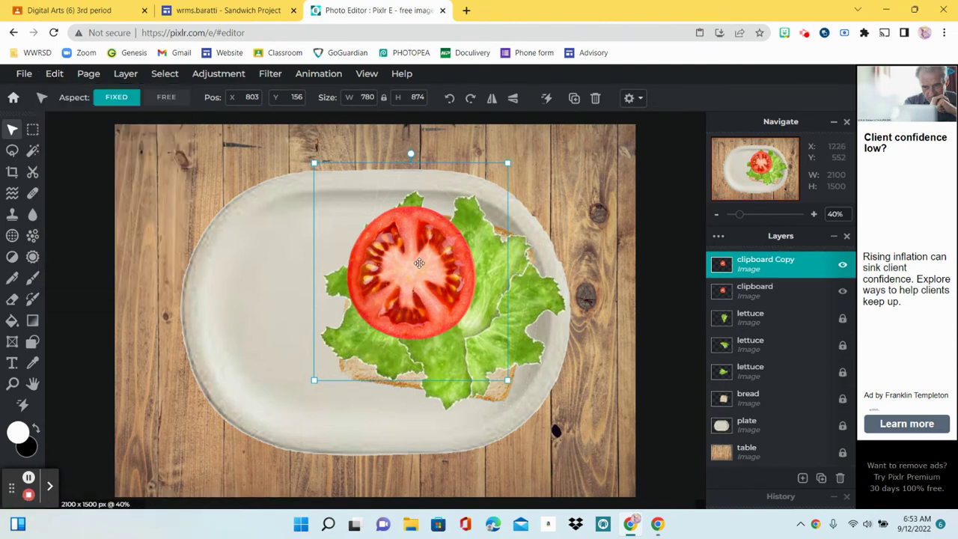
{"action": "left_click_drag", "start_coordinate": [415, 260], "coordinate": [477, 326]}
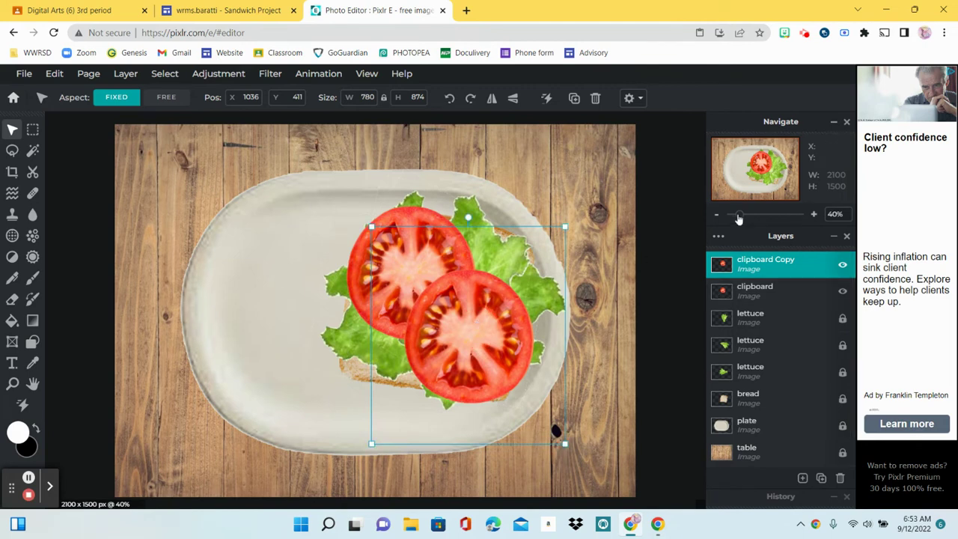
Rename the first tomato slice's layer to "tomato" and lock it.
{"action": "left_click", "coordinate": [771, 290]}
{"action": "left_click", "coordinate": [778, 292]}
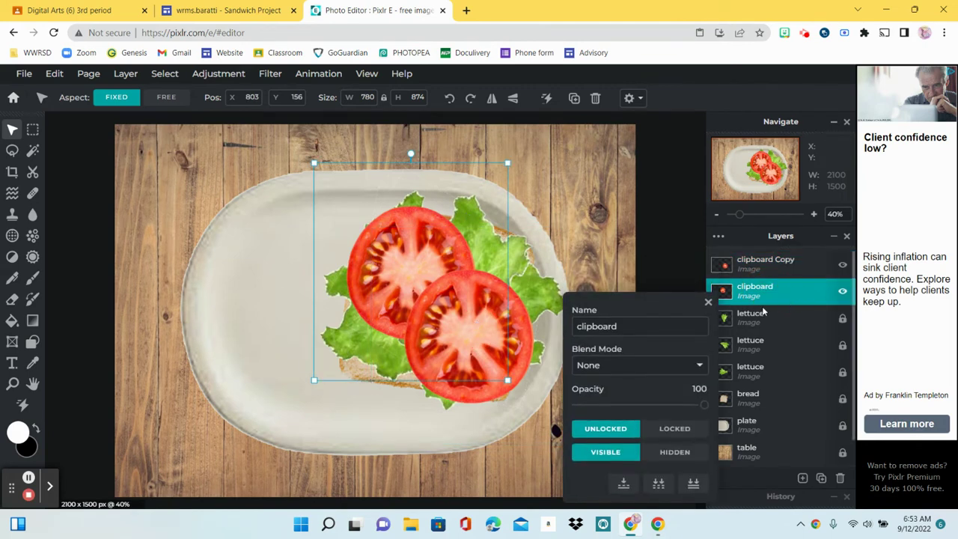
{"action": "left_click", "coordinate": [633, 325]}
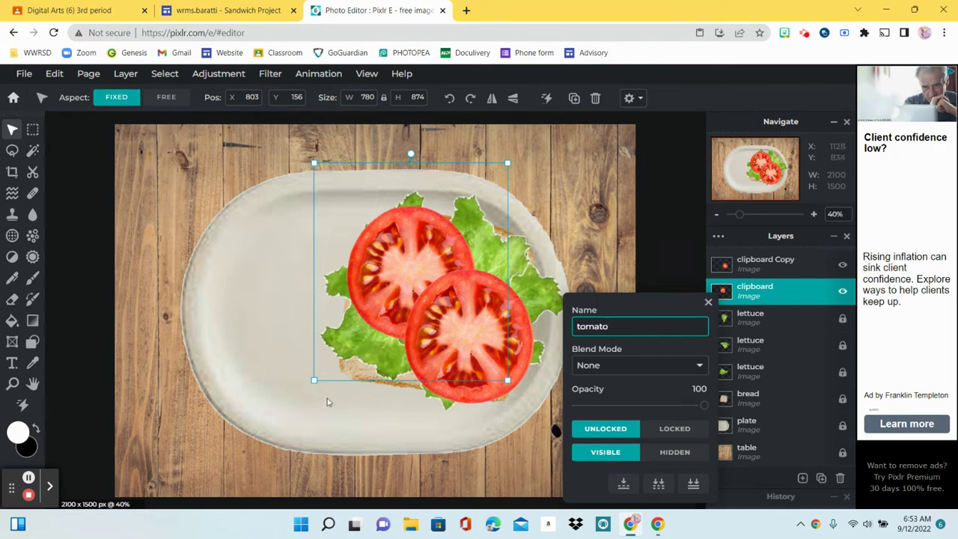
{"action": "left_click", "coordinate": [666, 430]}
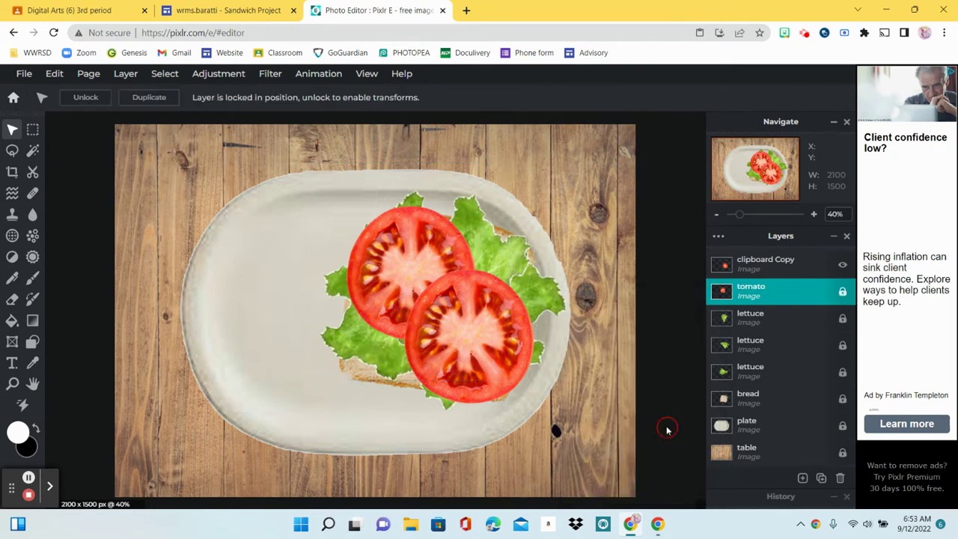
Rename the second tomato slice's layer to "tomato" and lock it.
{"action": "left_click", "coordinate": [805, 267]}
{"action": "left_click", "coordinate": [801, 264]}
{"action": "left_click", "coordinate": [645, 301]}
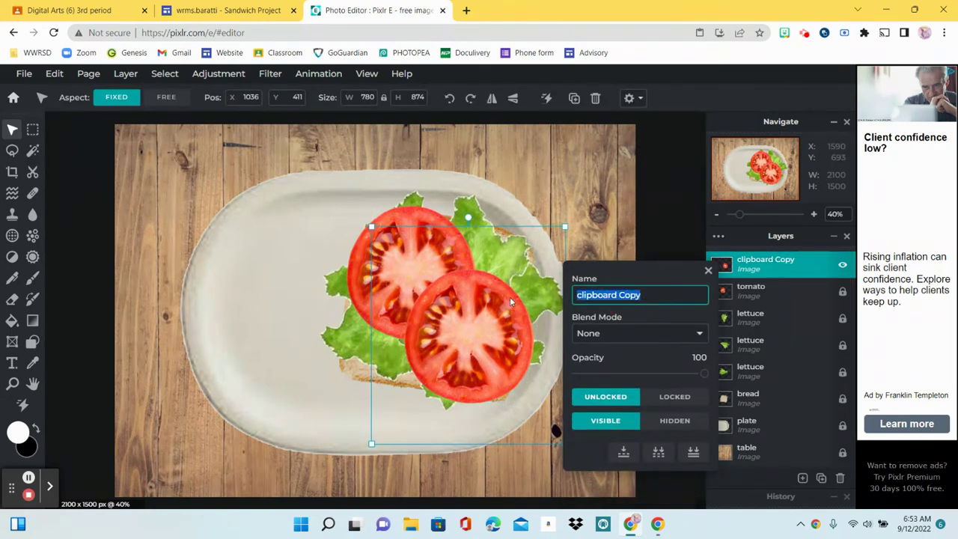
{"action": "type", "text": "tomato"}
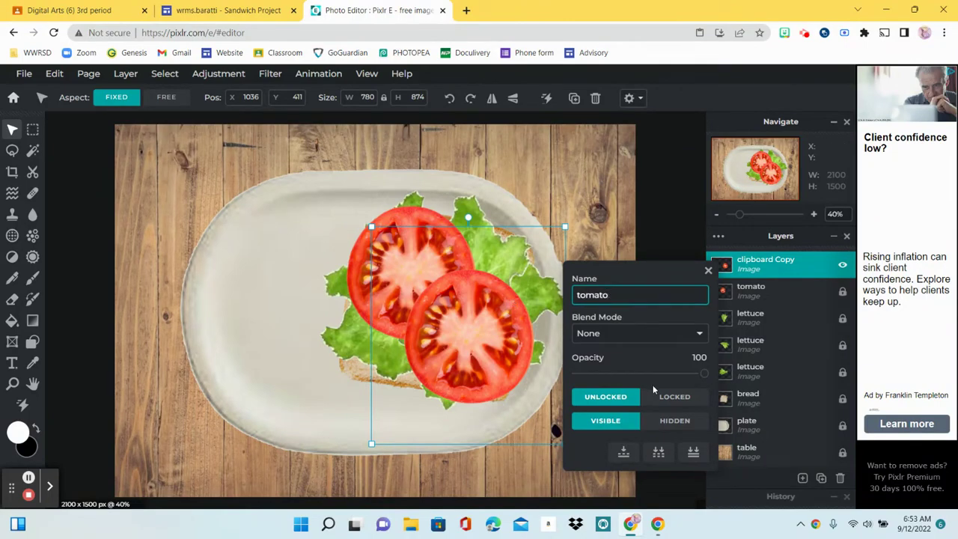
{"action": "left_click", "coordinate": [666, 396]}
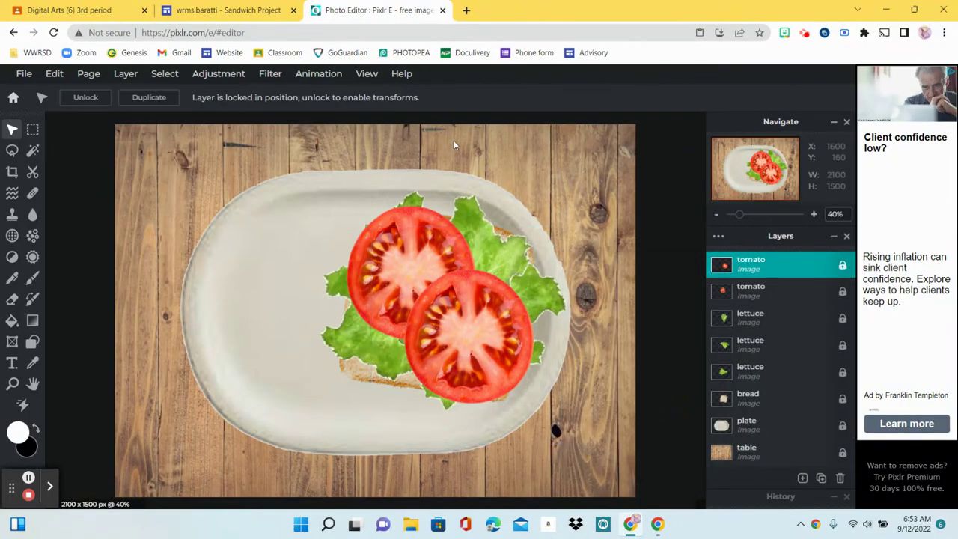
Copy the bacon image from the Sandwich Project page and paste it into the Pixlr composition.
{"action": "left_click", "coordinate": [234, 9]}
{"action": "scroll", "coordinate": [351, 293], "scroll_direction": "down", "scroll_amount": 1}
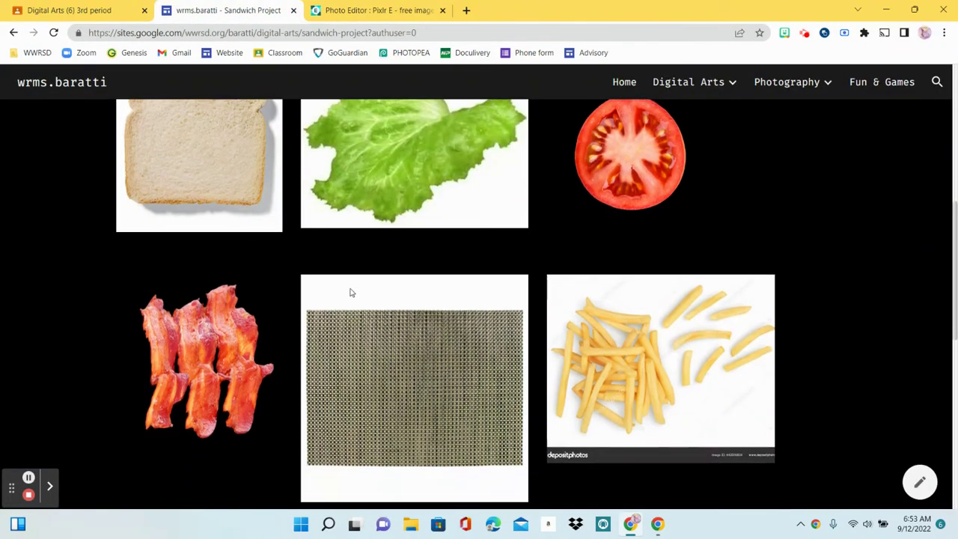
{"action": "scroll", "coordinate": [321, 295], "scroll_direction": "down", "scroll_amount": 1}
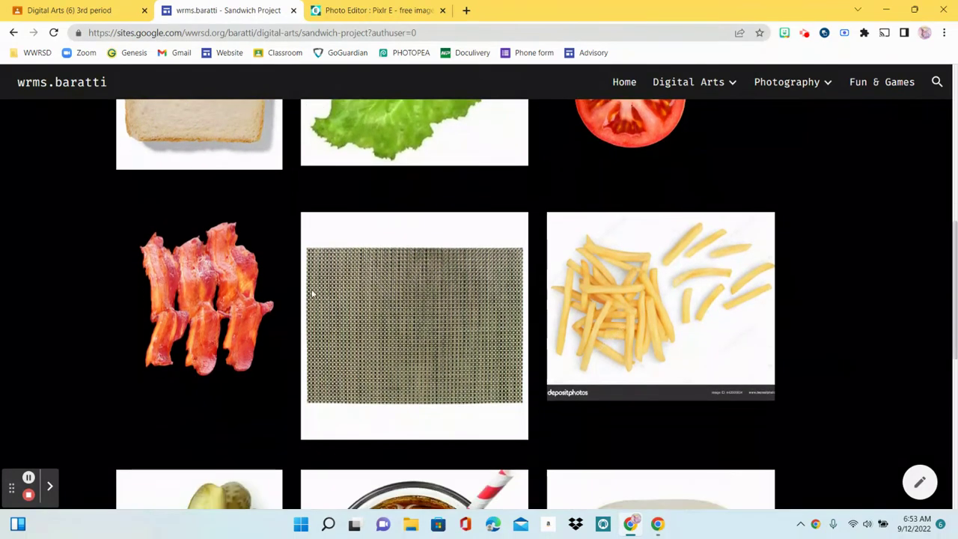
{"action": "right_click", "coordinate": [205, 278]}
{"action": "left_click", "coordinate": [264, 322]}
{"action": "left_click", "coordinate": [352, 10]}
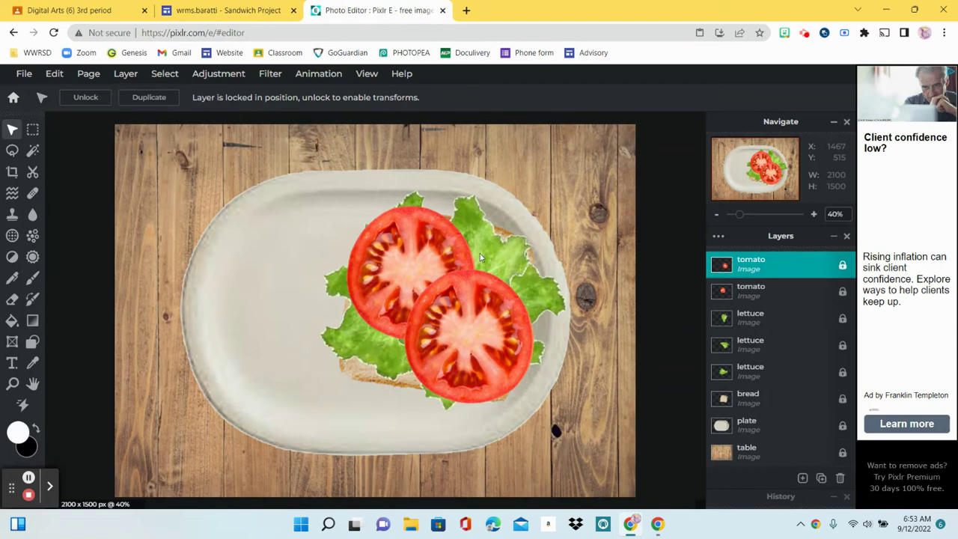
{"action": "key", "text": "ctrl+v"}
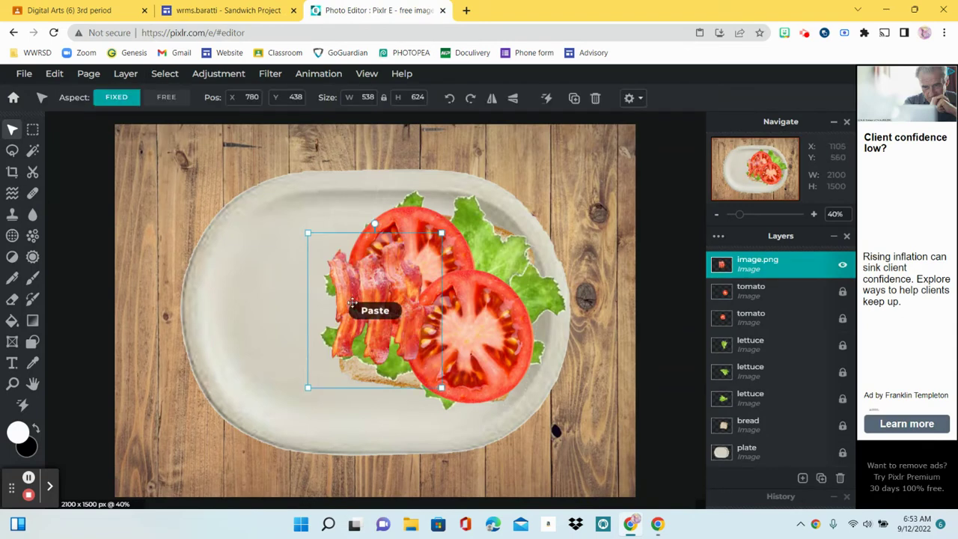
Enlarge the bacon to about 883 x 1024 px, tilt it clockwise and position it over the tomato slices.
{"action": "left_click_drag", "start_coordinate": [442, 234], "coordinate": [515, 177]}
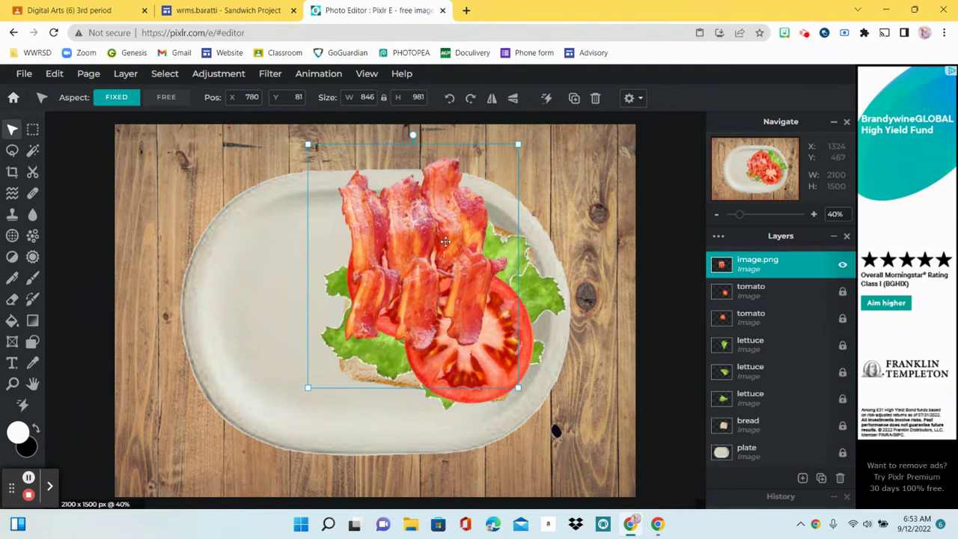
{"action": "left_click_drag", "start_coordinate": [412, 133], "coordinate": [419, 401]}
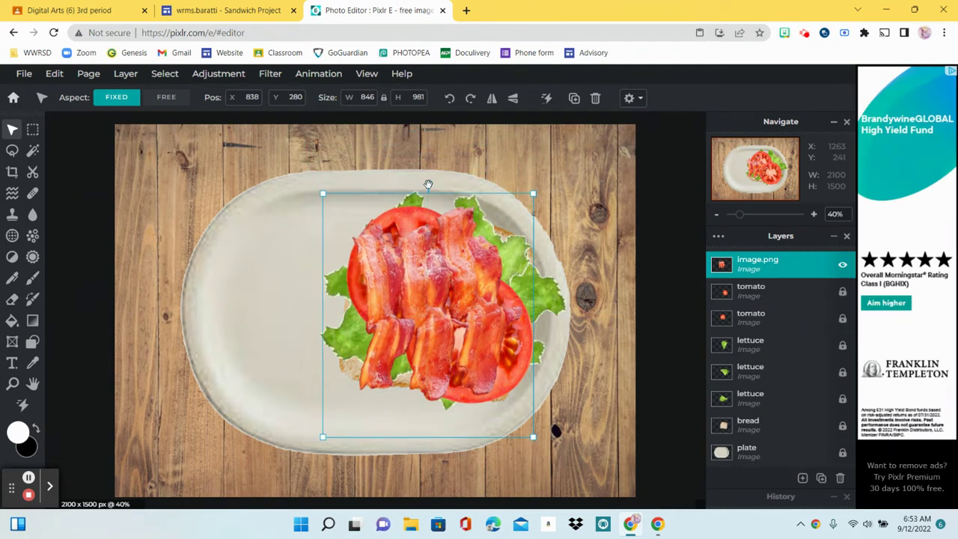
{"action": "left_click_drag", "start_coordinate": [428, 184], "coordinate": [472, 185]}
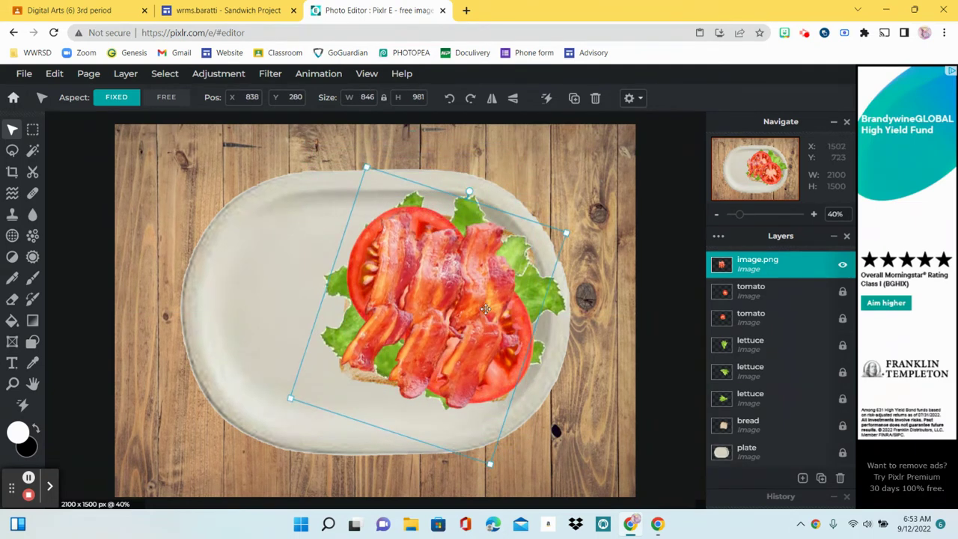
{"action": "left_click_drag", "start_coordinate": [482, 302], "coordinate": [499, 296]}
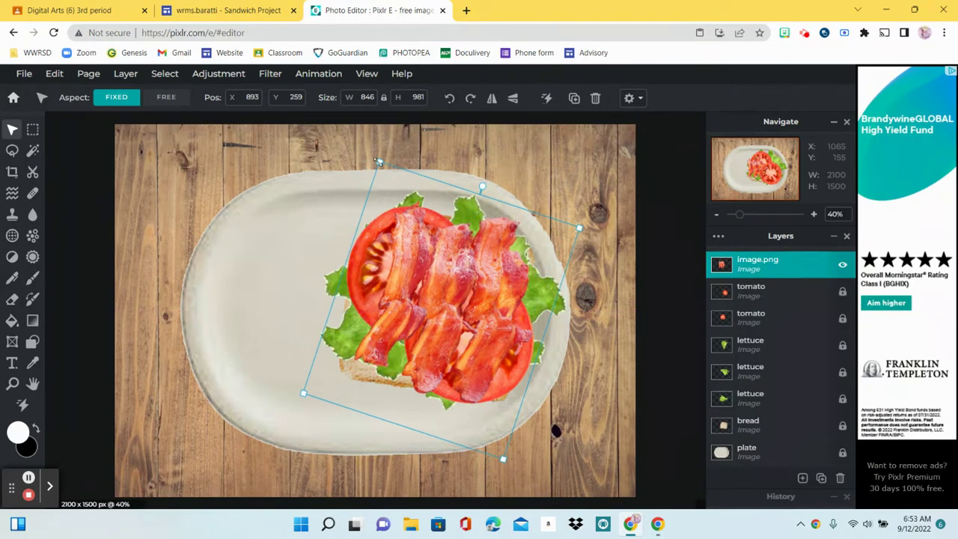
{"action": "left_click_drag", "start_coordinate": [378, 161], "coordinate": [372, 138]}
{"action": "mouse_move", "coordinate": [494, 302]}
{"action": "left_mouse_down"}
{"action": "mouse_move", "coordinate": [496, 295]}
{"action": "mouse_move", "coordinate": [498, 305]}
{"action": "left_mouse_up"}
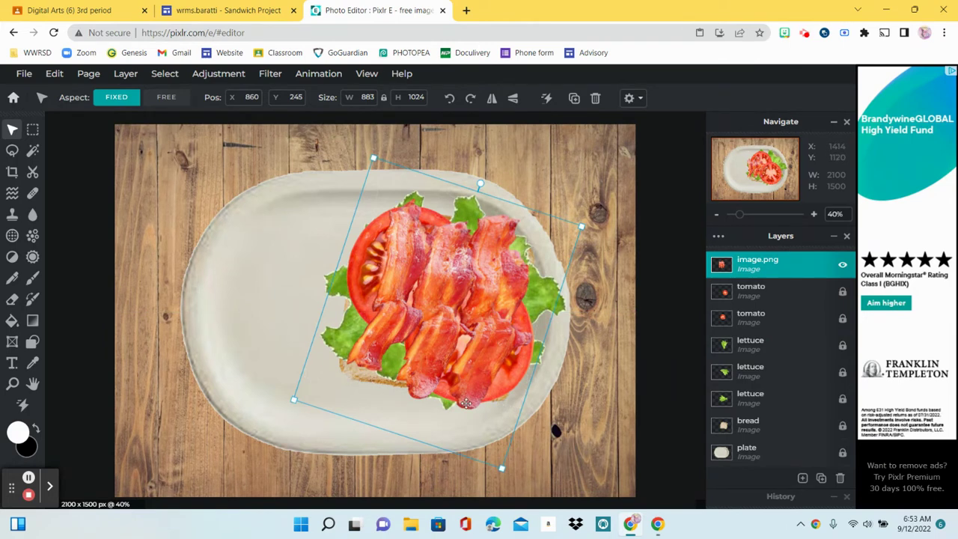
Flip the bacon horizontally and rotate it clockwise so it lies across both tomato slices.
{"action": "left_click", "coordinate": [494, 100]}
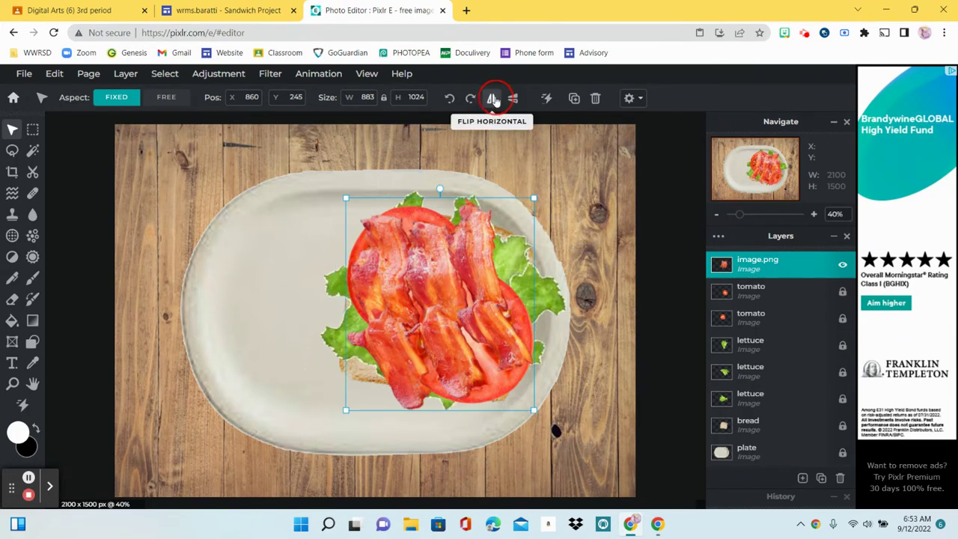
{"action": "left_click_drag", "start_coordinate": [439, 190], "coordinate": [482, 198]}
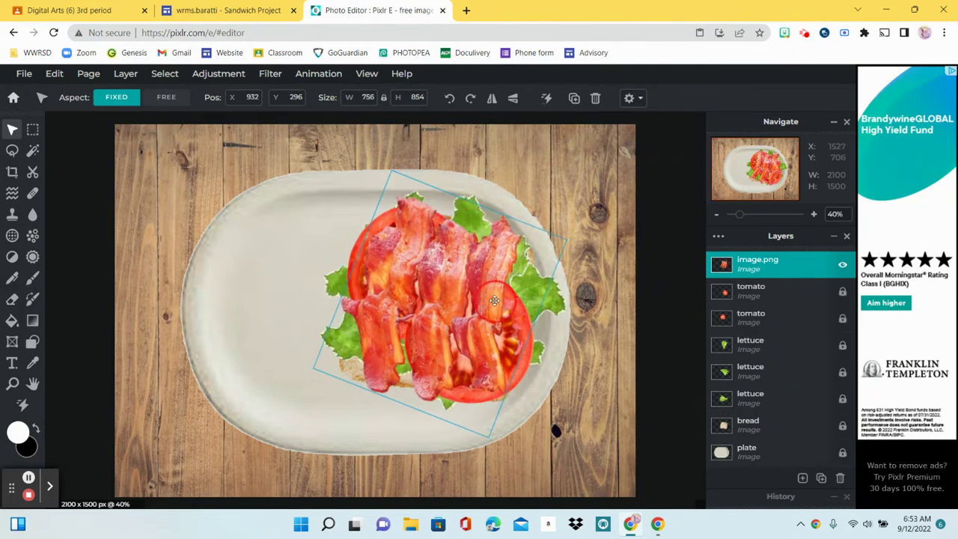
{"action": "left_click", "coordinate": [618, 162]}
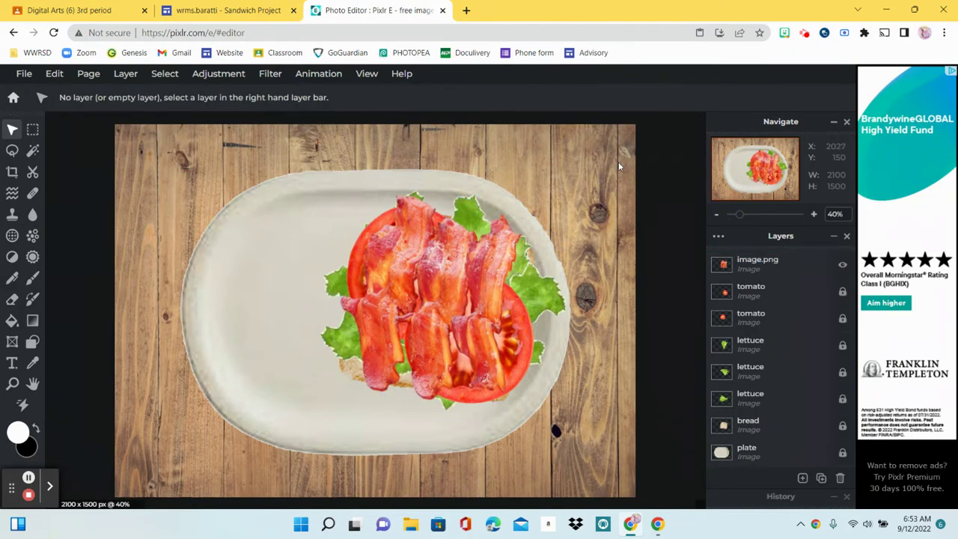
Rename the bacon layer to "bacon" and lock it.
{"action": "left_click", "coordinate": [780, 261]}
{"action": "double_click", "coordinate": [779, 262]}
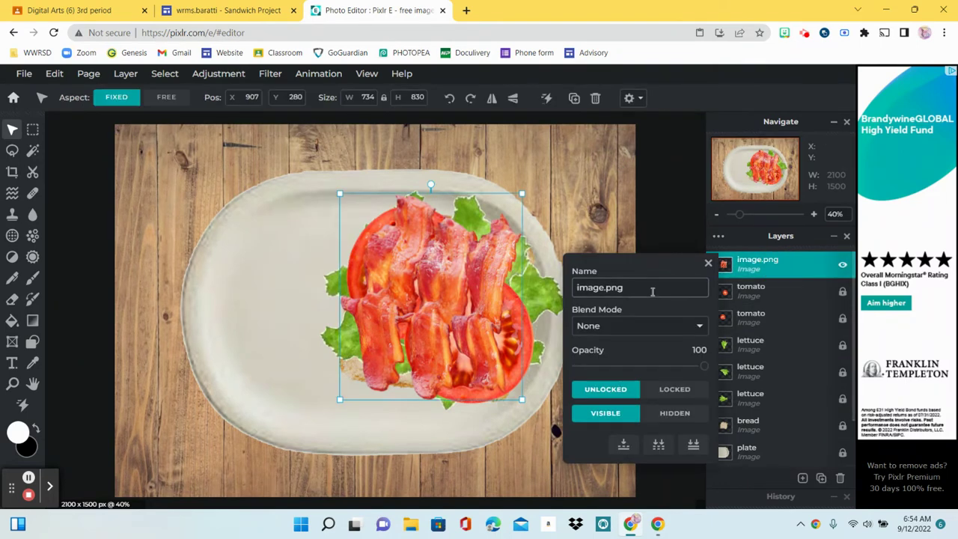
{"action": "key", "text": "ctrl+a"}
{"action": "type", "text": "bacon"}
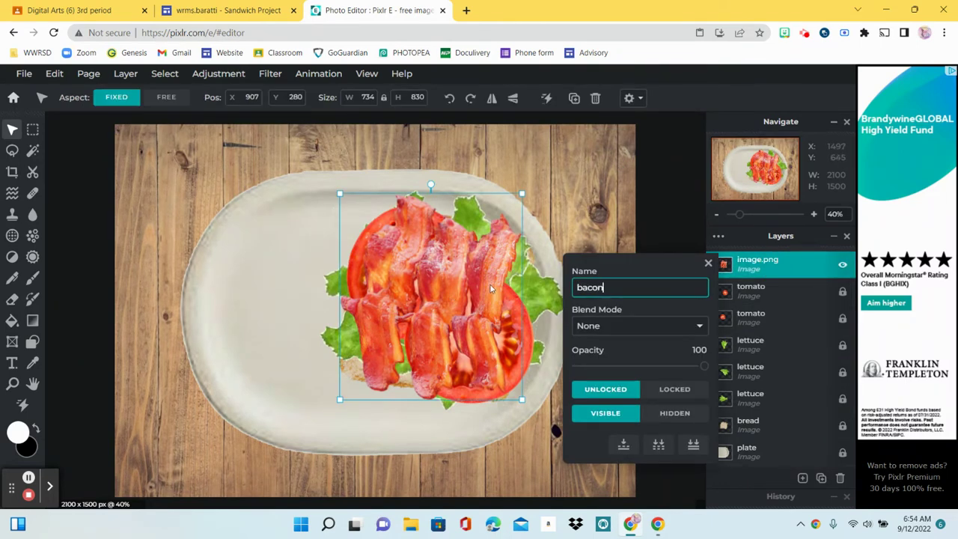
{"action": "left_click", "coordinate": [676, 389]}
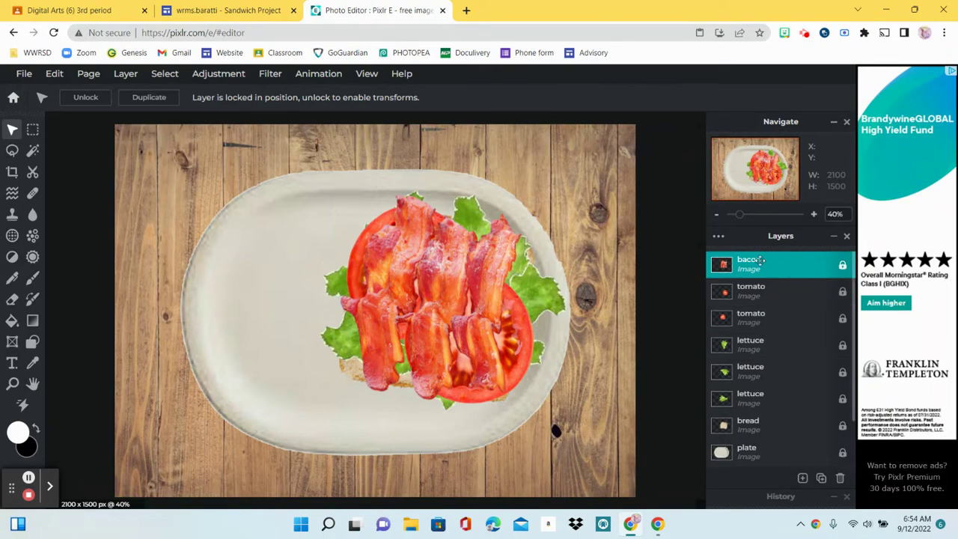
Copy the bread slice from the Sandwich Project page and paste it above the bacon in the Pixlr composition.
{"action": "left_click", "coordinate": [253, 9]}
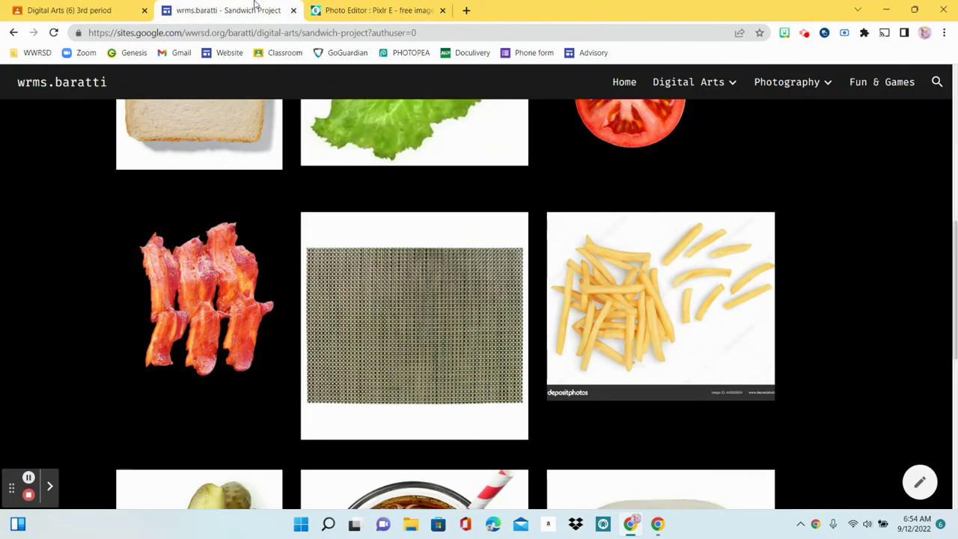
{"action": "scroll", "coordinate": [470, 200], "scroll_direction": "up", "scroll_amount": 3}
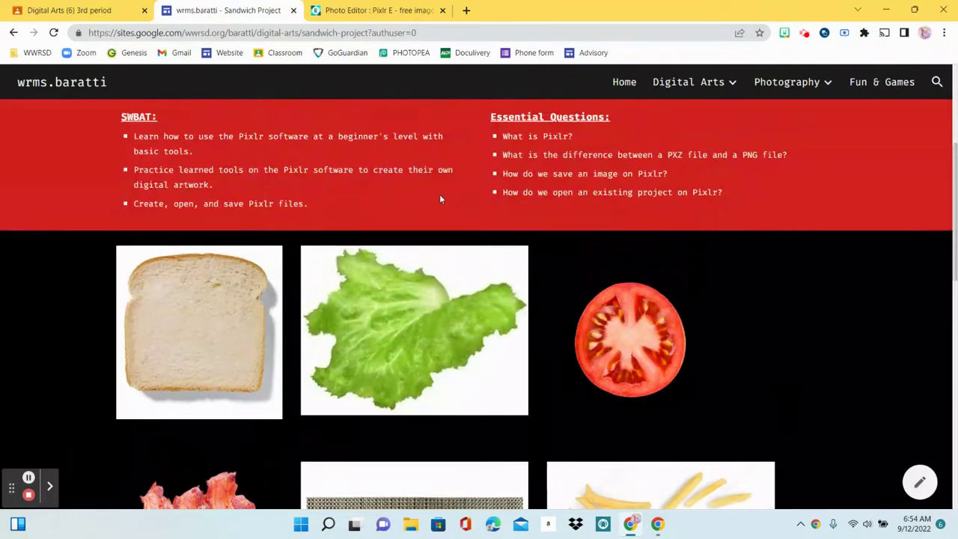
{"action": "left_click", "coordinate": [335, 13]}
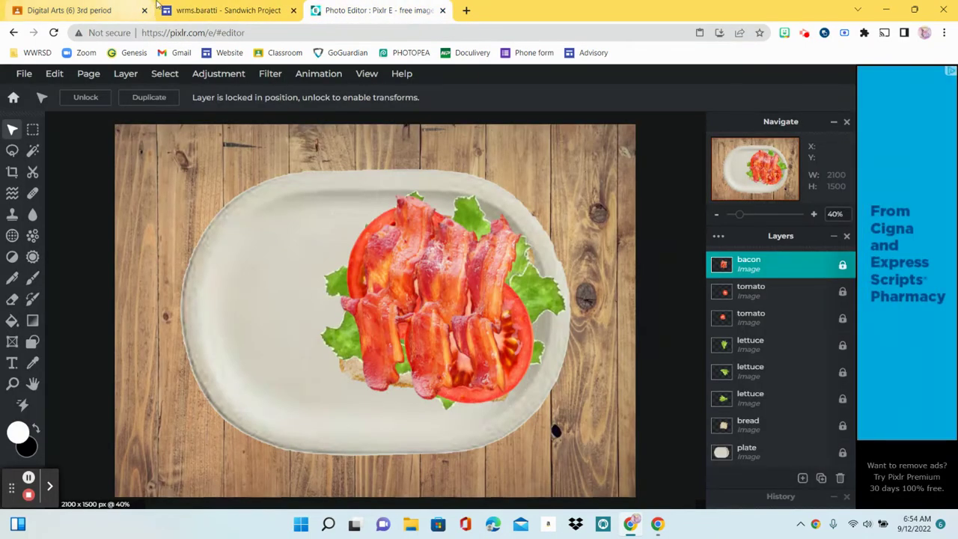
{"action": "left_click", "coordinate": [213, 8]}
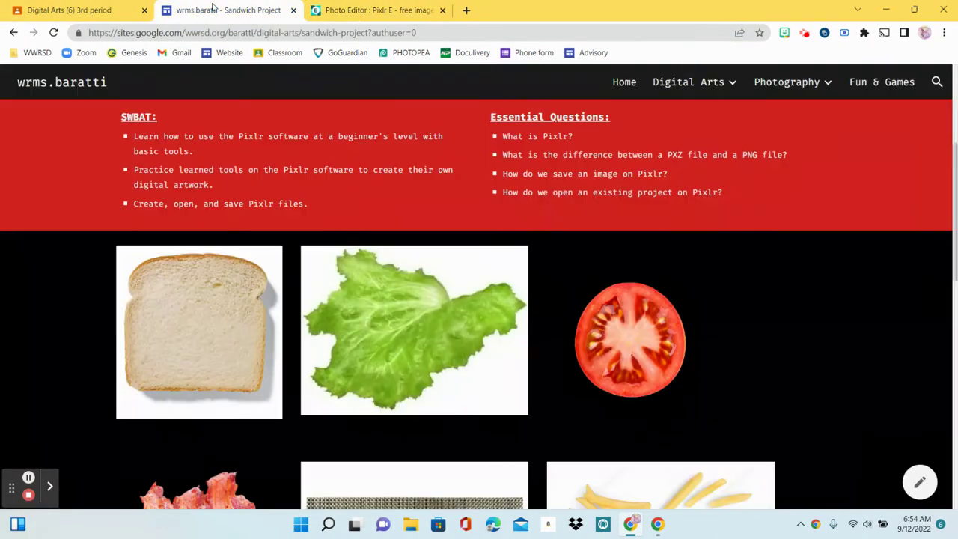
{"action": "right_click", "coordinate": [200, 291]}
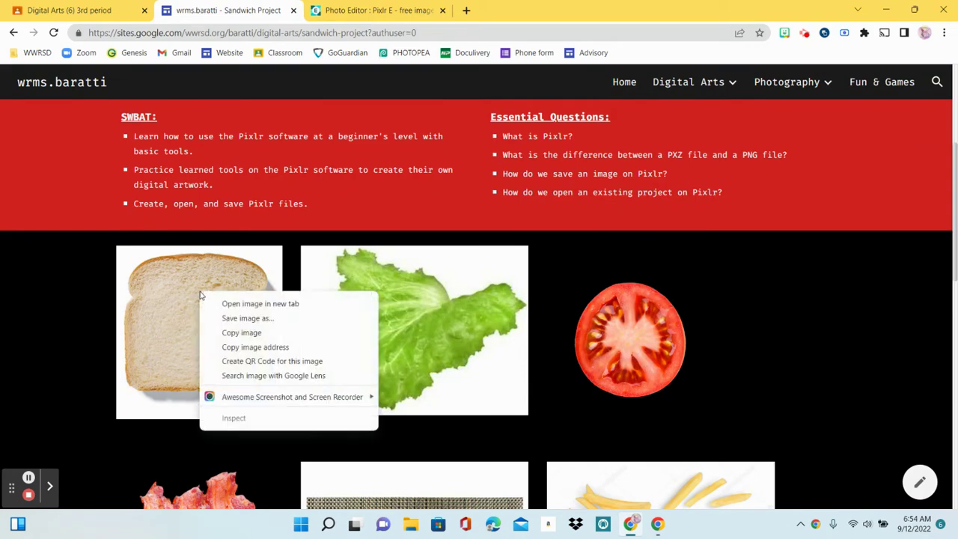
{"action": "left_click", "coordinate": [246, 335]}
{"action": "left_click", "coordinate": [346, 14]}
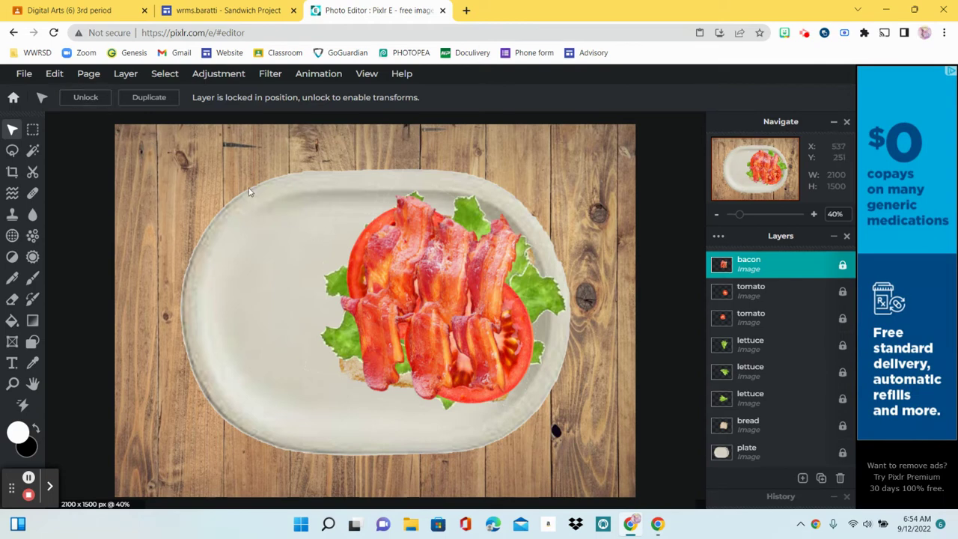
{"action": "key", "text": "ctrl+v"}
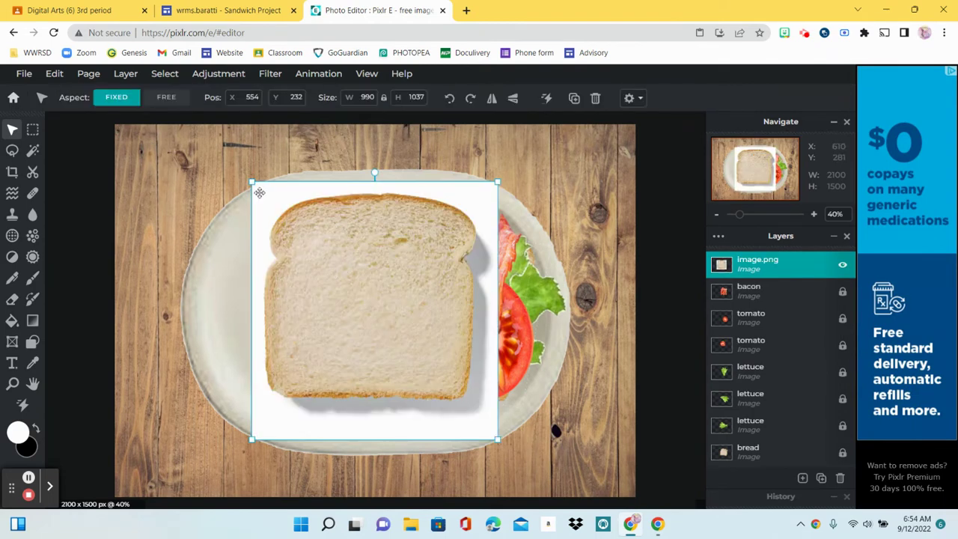
Remove the new bread slice's white background and grey shadow with the magic wand, and erase the leftover outline.
{"action": "left_click", "coordinate": [32, 150]}
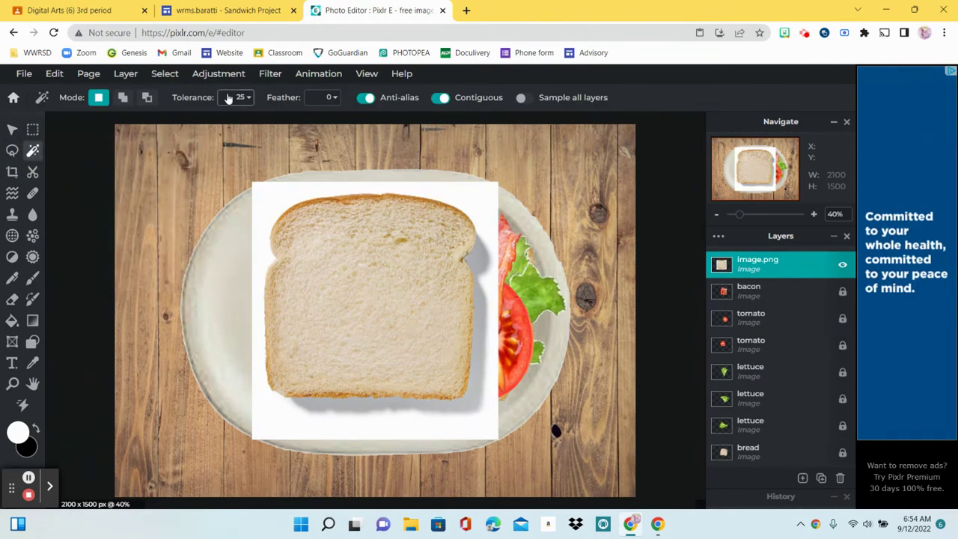
{"action": "left_click", "coordinate": [283, 193]}
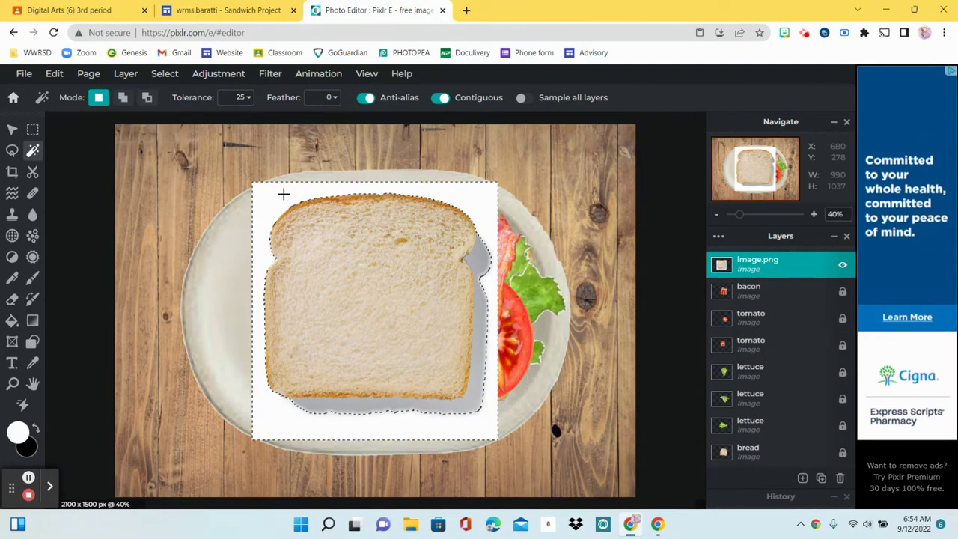
{"action": "key", "text": "Delete"}
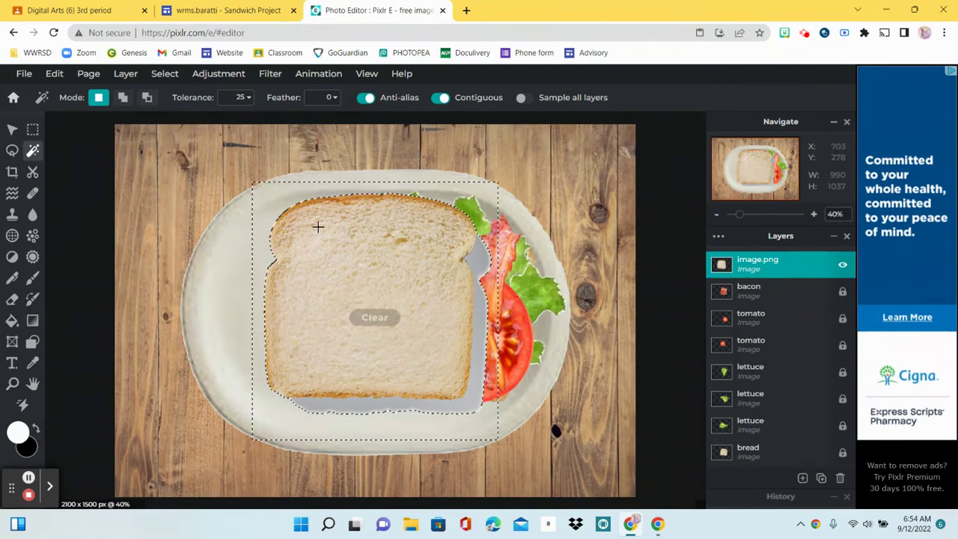
{"action": "left_click", "coordinate": [472, 258]}
{"action": "key", "text": "Delete"}
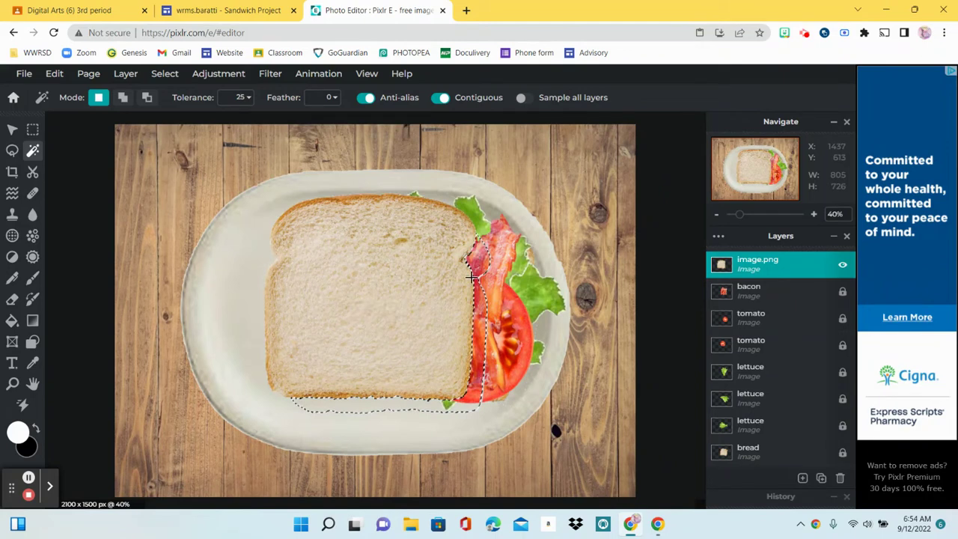
{"action": "key", "text": "ctrl+d"}
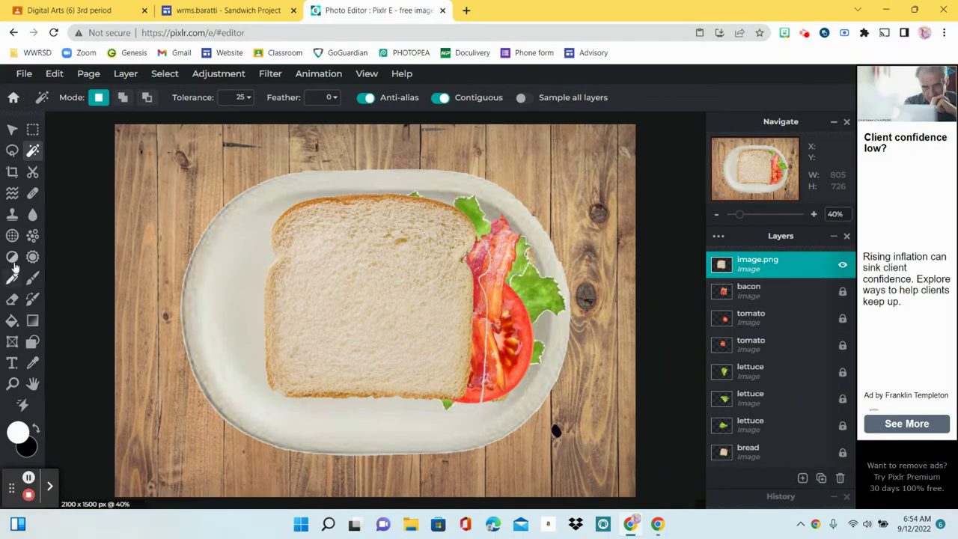
{"action": "left_click", "coordinate": [12, 299]}
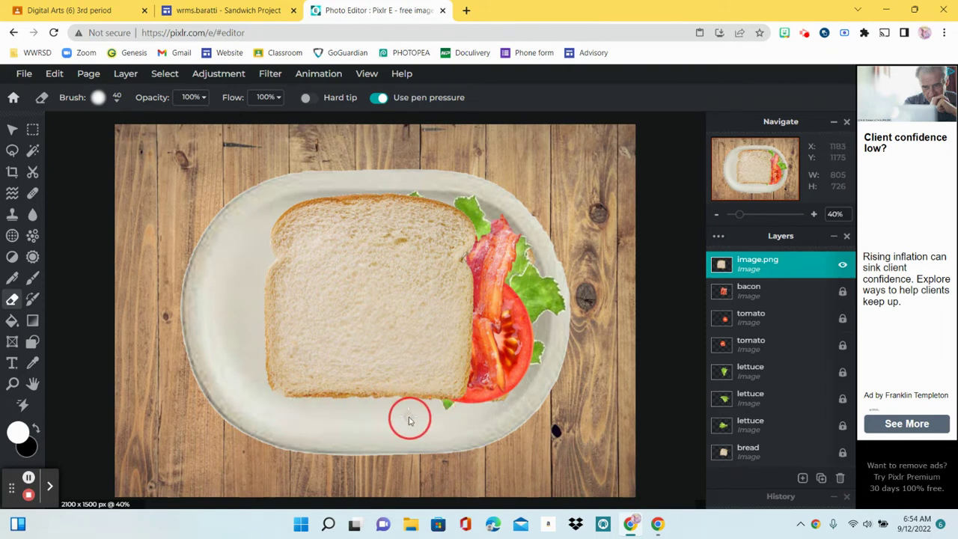
Move the top bread slice over the fillings, tilt it slightly clockwise and shrink it to about 754 x 734 px.
{"action": "left_click", "coordinate": [13, 131]}
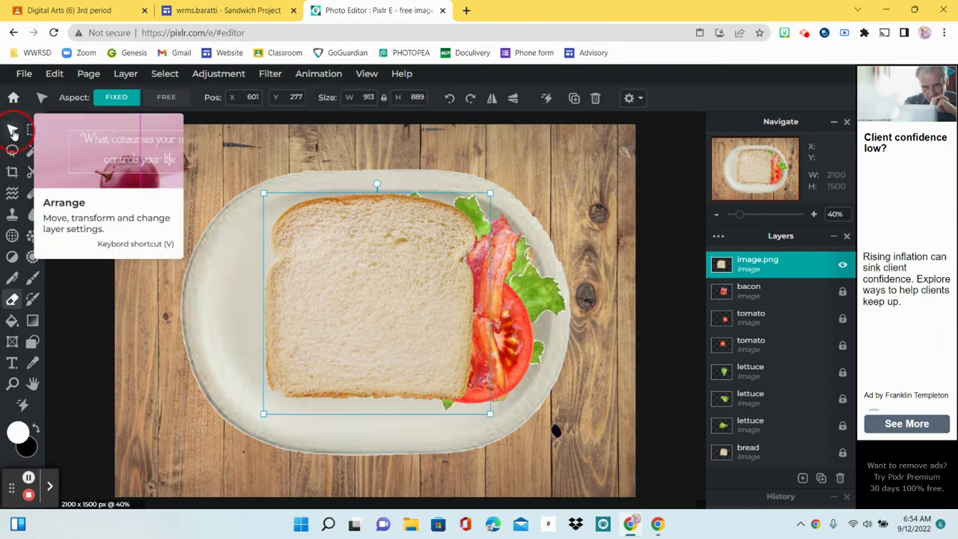
{"action": "left_click_drag", "start_coordinate": [373, 283], "coordinate": [439, 303]}
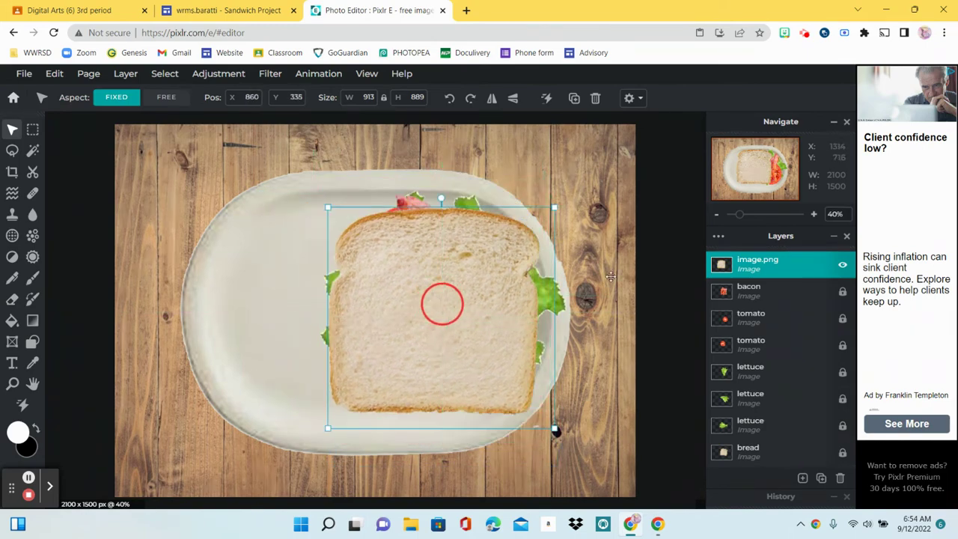
{"action": "left_click_drag", "start_coordinate": [553, 208], "coordinate": [532, 230]}
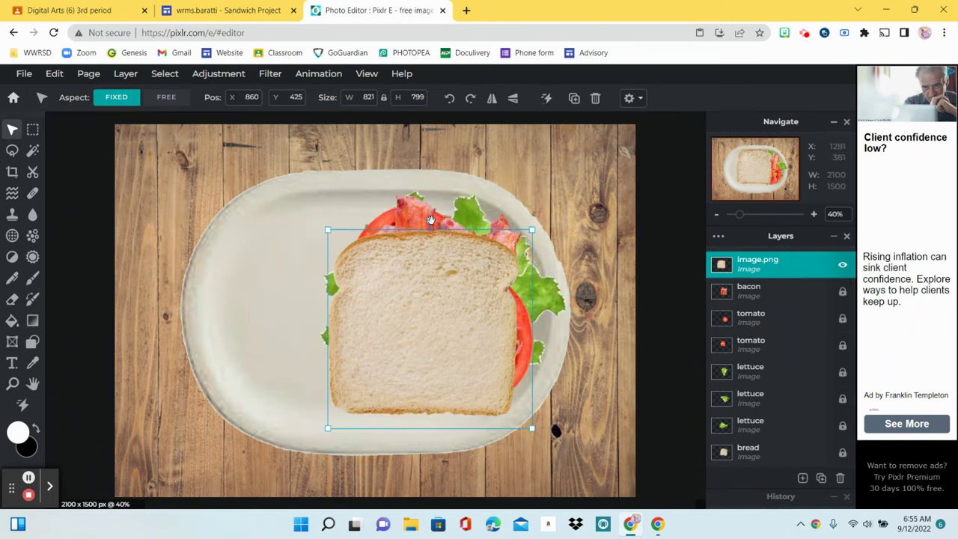
{"action": "left_click_drag", "start_coordinate": [431, 219], "coordinate": [442, 220]}
{"action": "left_click_drag", "start_coordinate": [438, 310], "coordinate": [458, 299]}
{"action": "left_click_drag", "start_coordinate": [561, 235], "coordinate": [541, 246]}
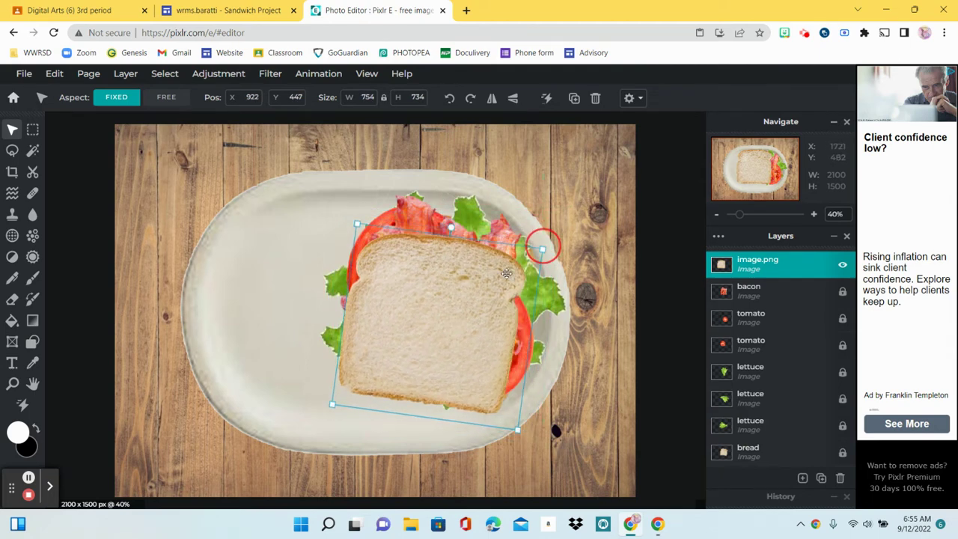
Shift the top bread slice slightly up over the fillings and enlarge it to about 774 x 753 px.
{"action": "left_click_drag", "start_coordinate": [465, 302], "coordinate": [464, 296]}
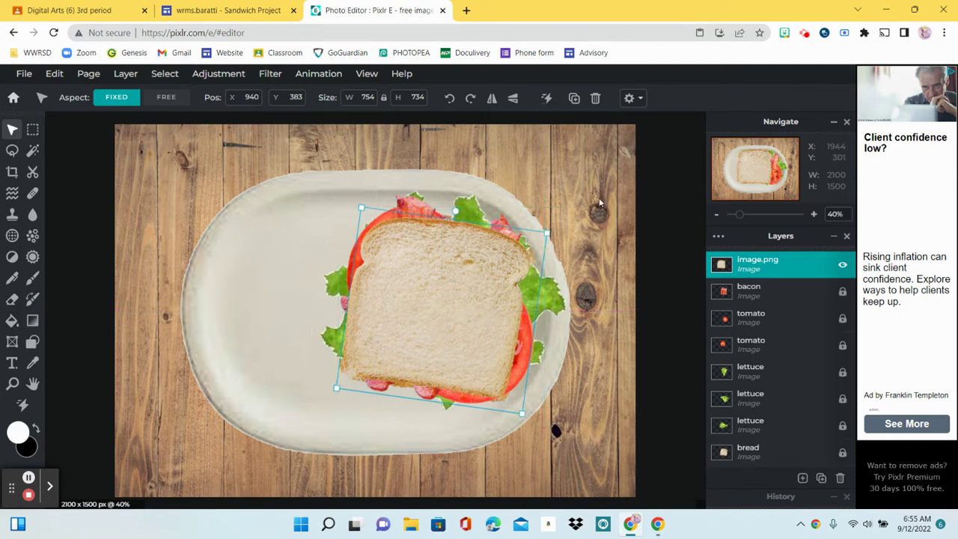
{"action": "left_click_drag", "start_coordinate": [521, 412], "coordinate": [528, 417]}
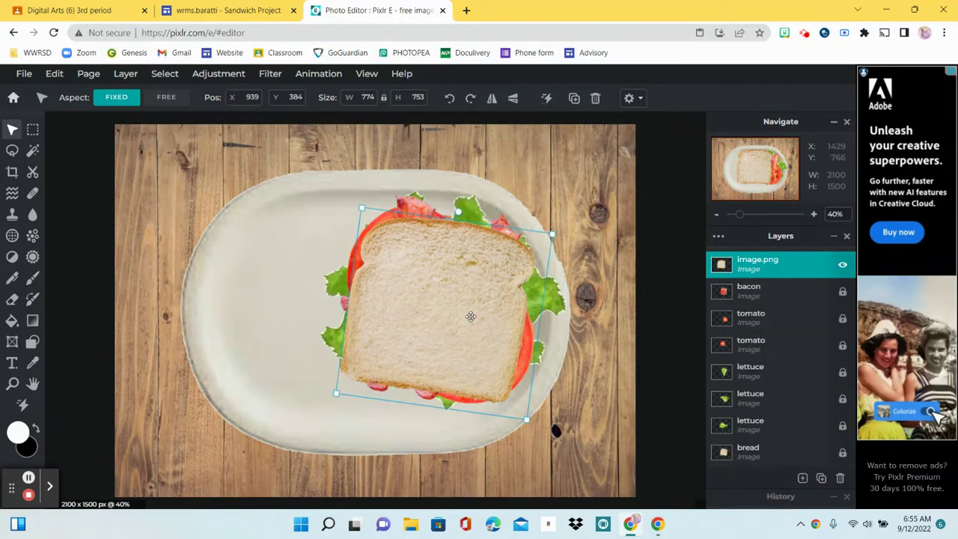
{"action": "left_click_drag", "start_coordinate": [470, 316], "coordinate": [469, 316]}
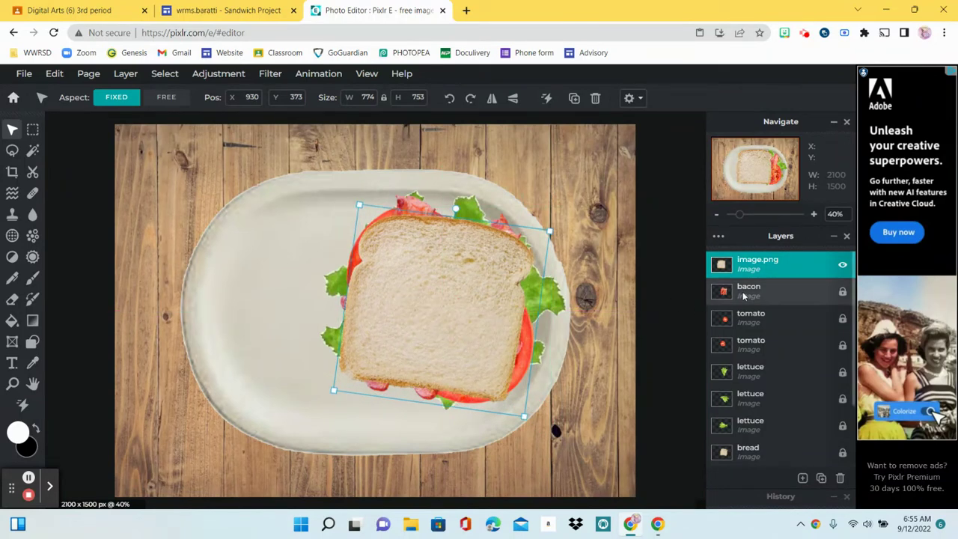
Unlock the upper tomato layer directly below the bacon and select it.
{"action": "left_click", "coordinate": [744, 328]}
{"action": "left_click", "coordinate": [769, 346]}
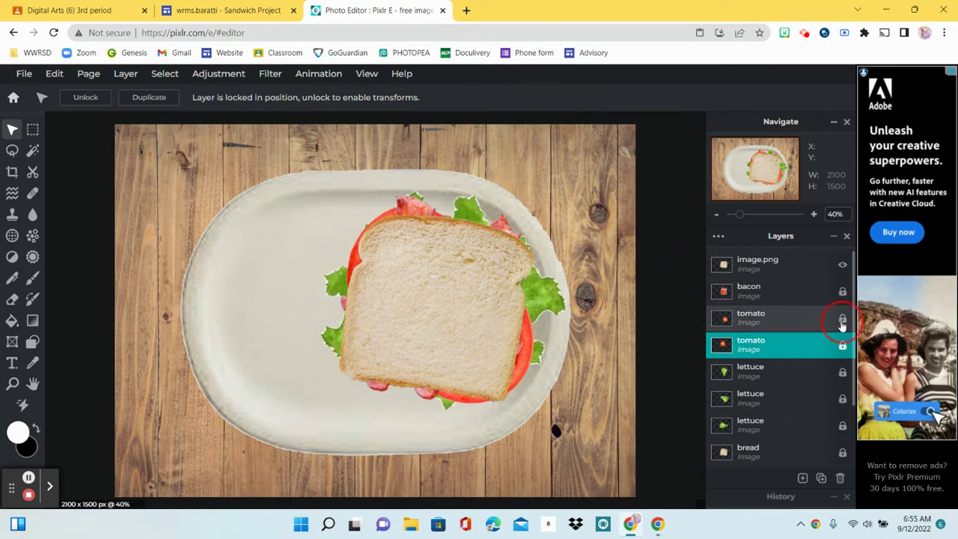
{"action": "left_click", "coordinate": [842, 321]}
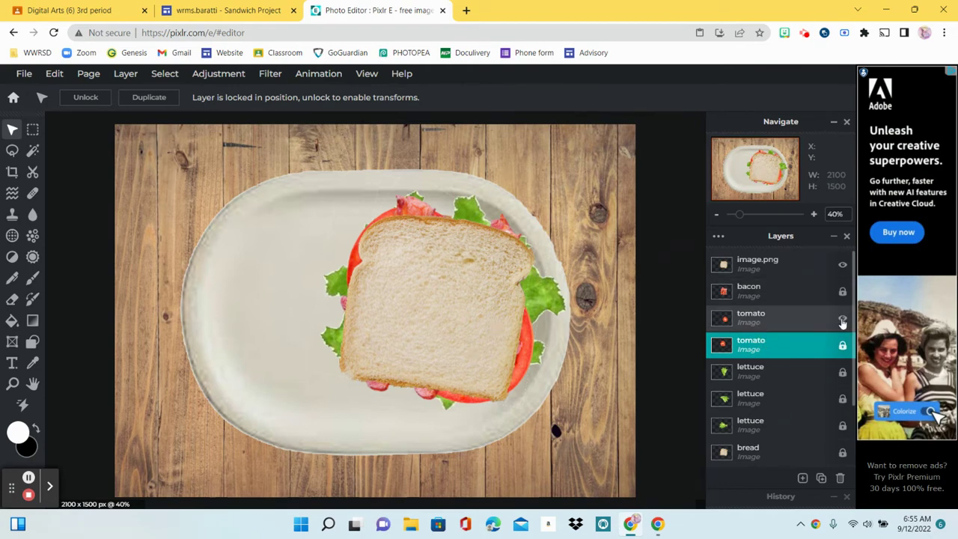
{"action": "left_click", "coordinate": [842, 322]}
{"action": "left_click", "coordinate": [843, 322]}
{"action": "left_click", "coordinate": [842, 319]}
{"action": "left_click", "coordinate": [843, 319]}
{"action": "left_click", "coordinate": [787, 320]}
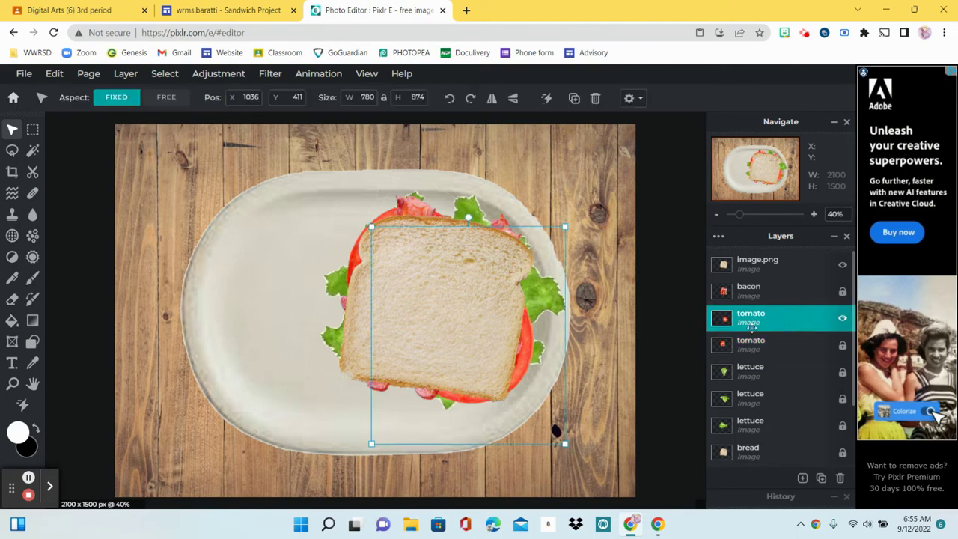
Move the unlocked tomato slightly up and left to about X 1022, Y 385, and lock its layer again.
{"action": "mouse_move", "coordinate": [490, 338]}
{"action": "left_mouse_down"}
{"action": "mouse_move", "coordinate": [475, 332]}
{"action": "mouse_move", "coordinate": [485, 339]}
{"action": "left_mouse_up"}
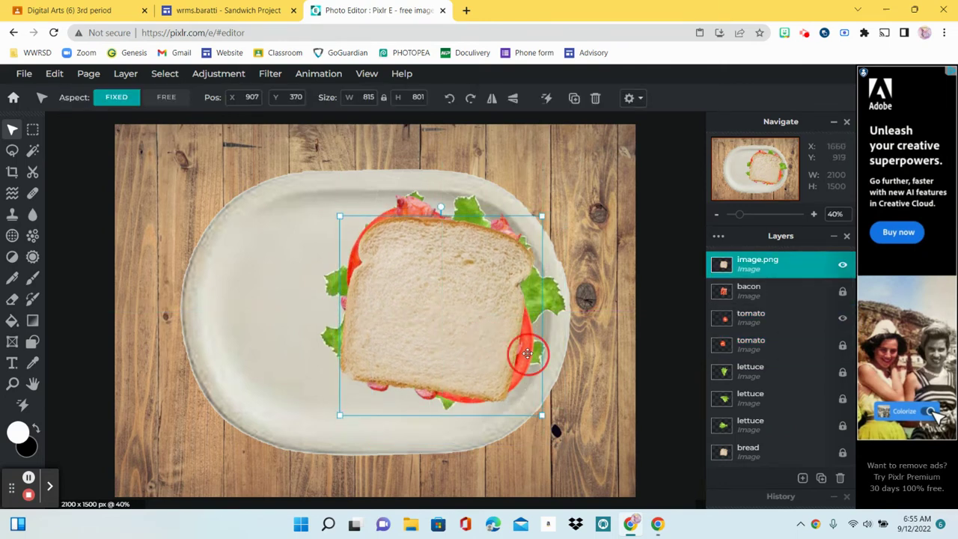
{"action": "left_click", "coordinate": [787, 319]}
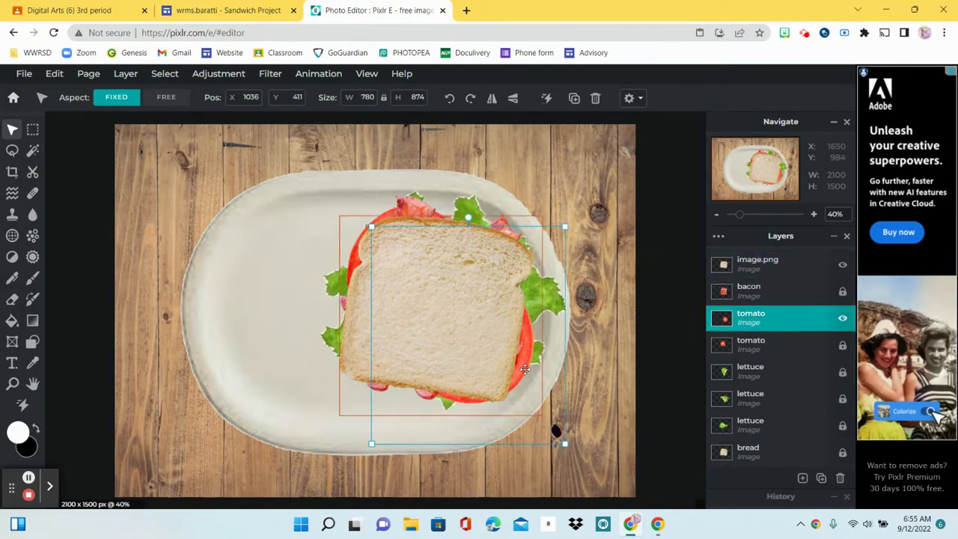
{"action": "left_click", "coordinate": [557, 384]}
{"action": "left_click", "coordinate": [523, 374]}
{"action": "left_click", "coordinate": [547, 378]}
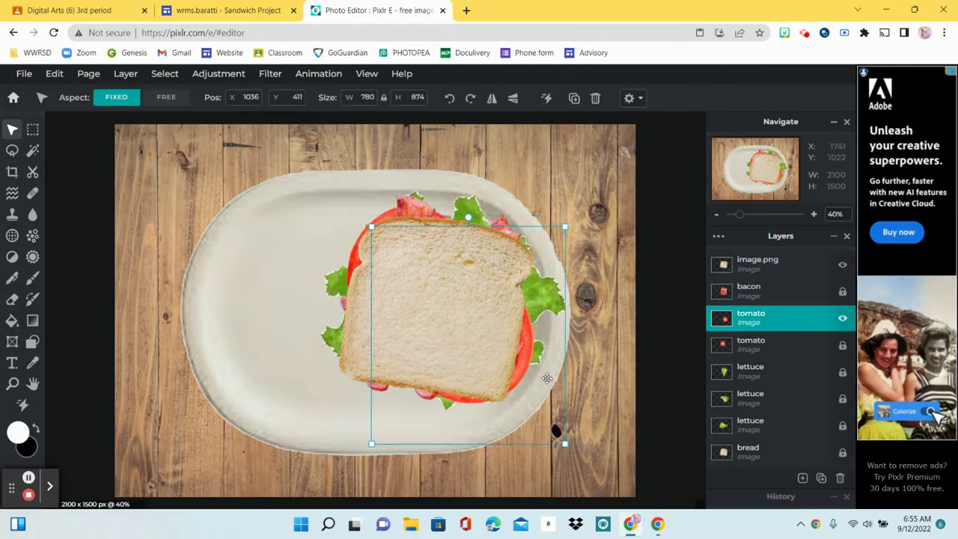
{"action": "mouse_move", "coordinate": [568, 387]}
{"action": "left_mouse_down"}
{"action": "mouse_move", "coordinate": [577, 385]}
{"action": "mouse_move", "coordinate": [561, 379]}
{"action": "mouse_move", "coordinate": [573, 396]}
{"action": "mouse_move", "coordinate": [555, 378]}
{"action": "left_mouse_up"}
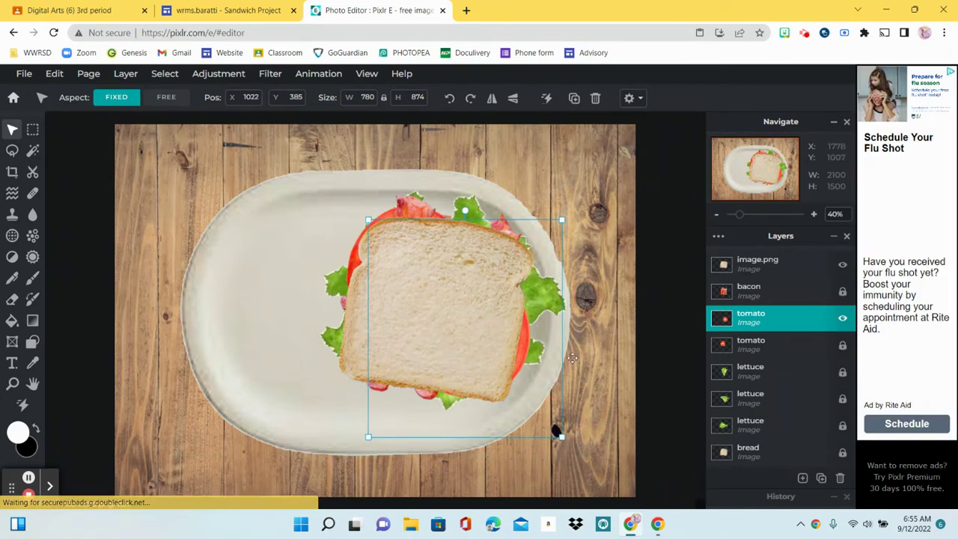
{"action": "left_click", "coordinate": [777, 312]}
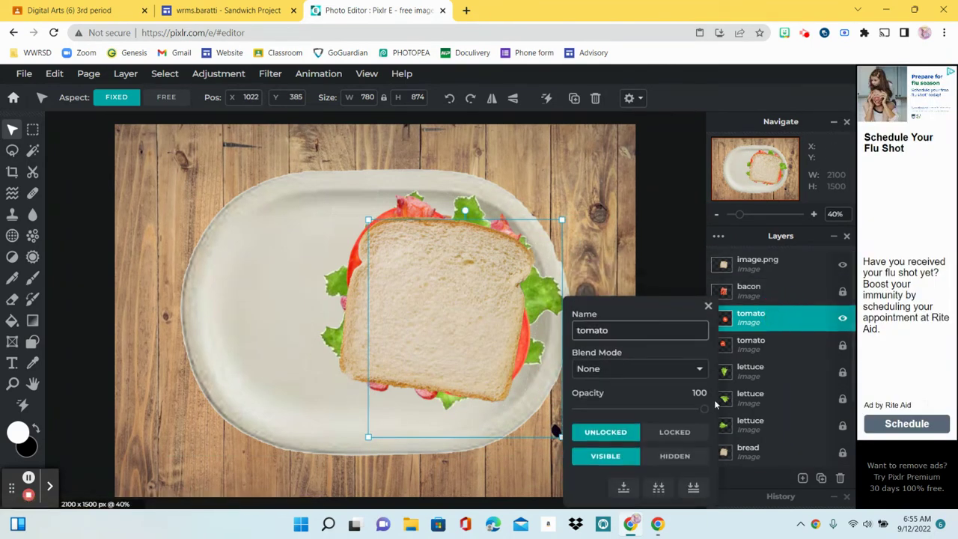
{"action": "left_click", "coordinate": [689, 433]}
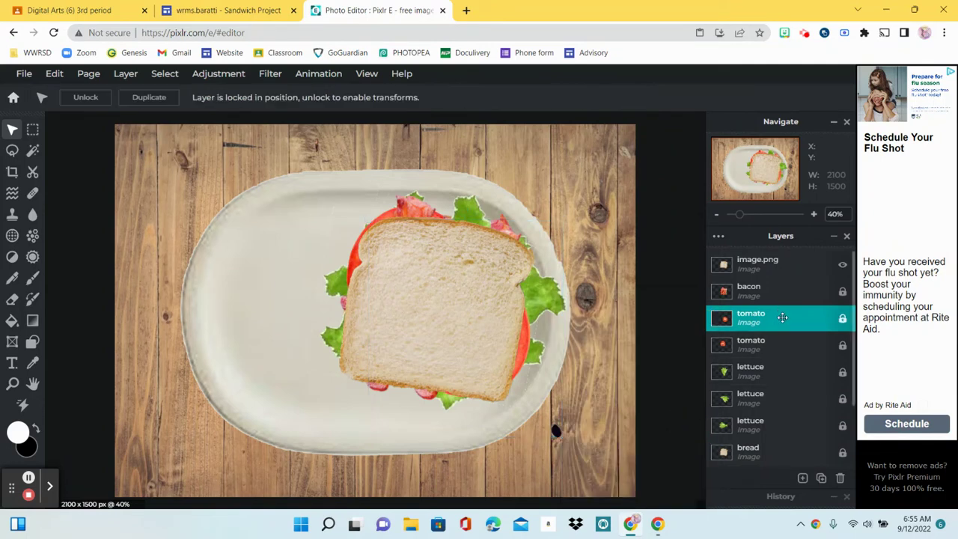
Select the top bread layer and set the dodge/burn tool to darken the midtones.
{"action": "left_click", "coordinate": [770, 263]}
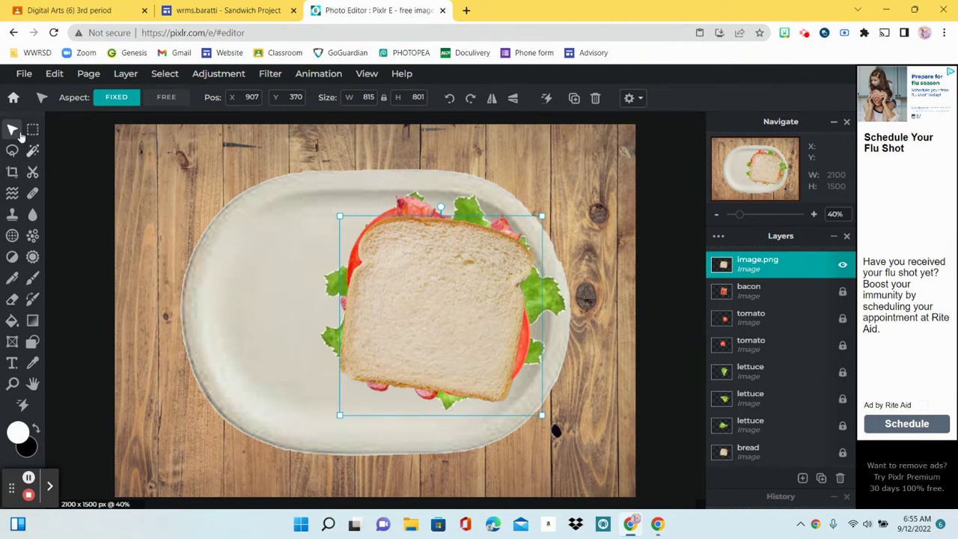
{"action": "left_click", "coordinate": [12, 258]}
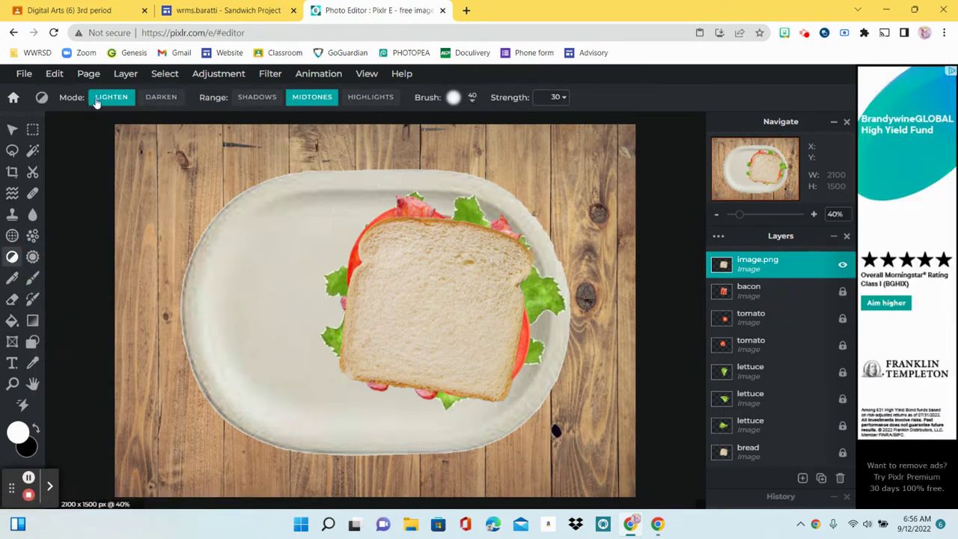
{"action": "left_click", "coordinate": [171, 101]}
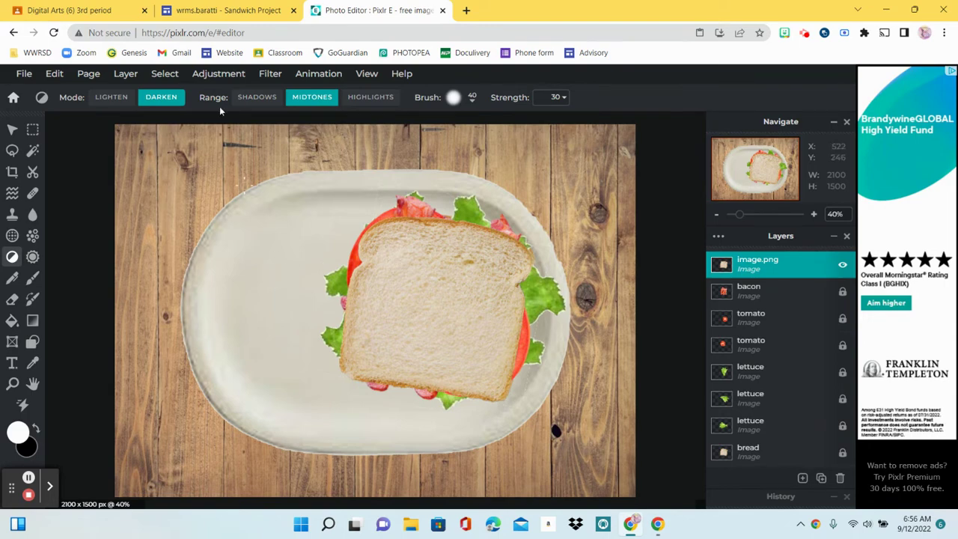
Open the Pixlr Keyboard Controls document from the Digital Arts class stream and check the brush size shortcuts.
{"action": "left_click", "coordinate": [188, 10]}
{"action": "left_click", "coordinate": [95, 14]}
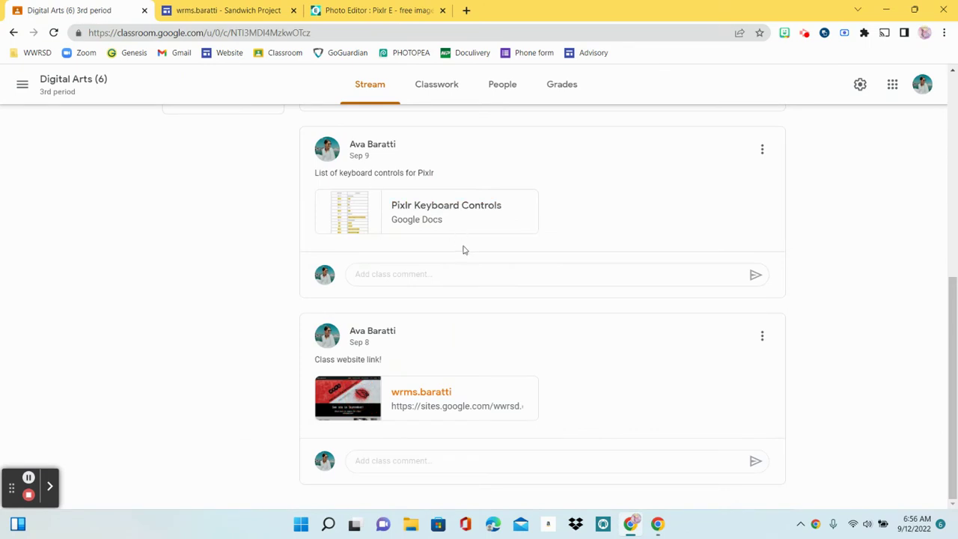
{"action": "scroll", "coordinate": [457, 269], "scroll_direction": "up", "scroll_amount": 1}
{"action": "left_click", "coordinate": [434, 285]}
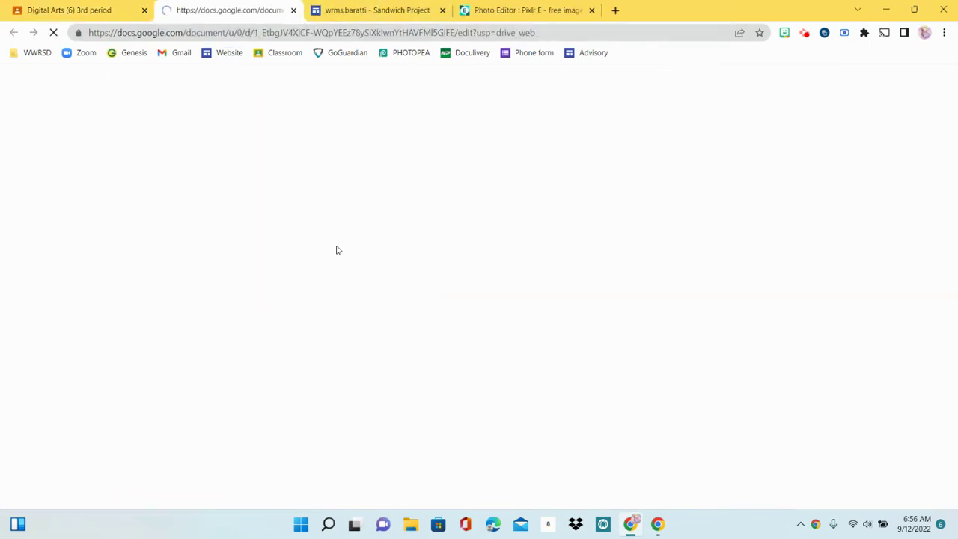
{"action": "scroll", "coordinate": [626, 271], "scroll_direction": "down", "scroll_amount": 1}
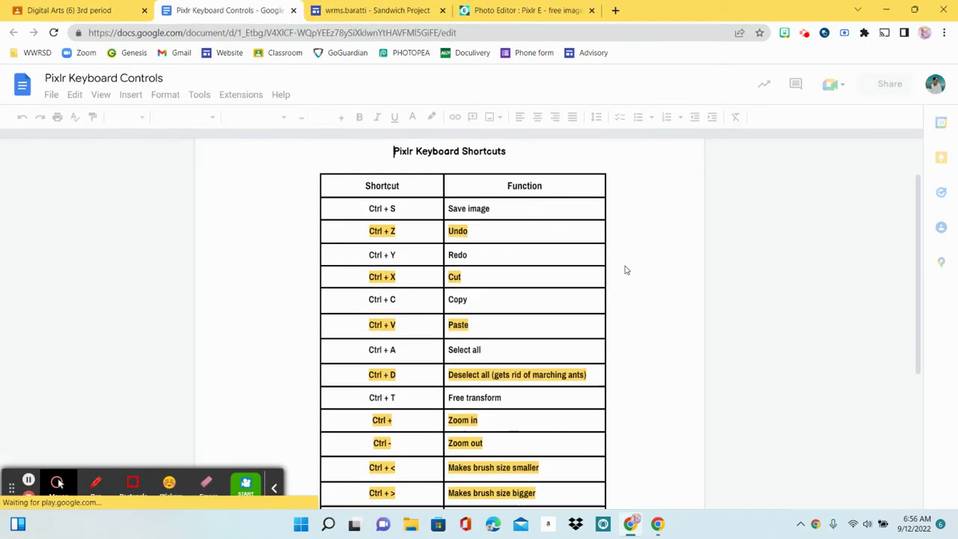
{"action": "scroll", "coordinate": [561, 389], "scroll_direction": "down", "scroll_amount": 1}
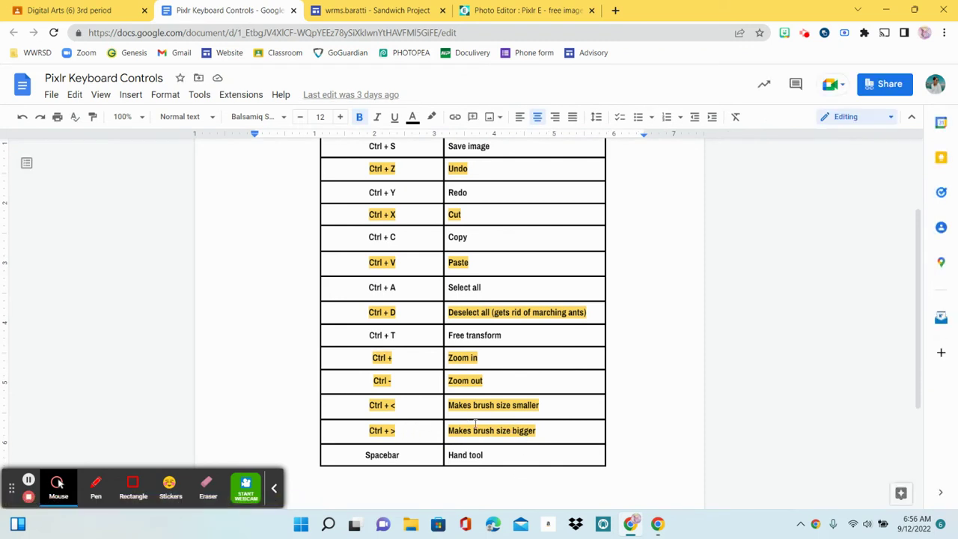
Switch back to the Pixlr editor, enlarge the darkening brush to 210, and darken the edges and surface of the top bread slice.
{"action": "left_click", "coordinate": [524, 10]}
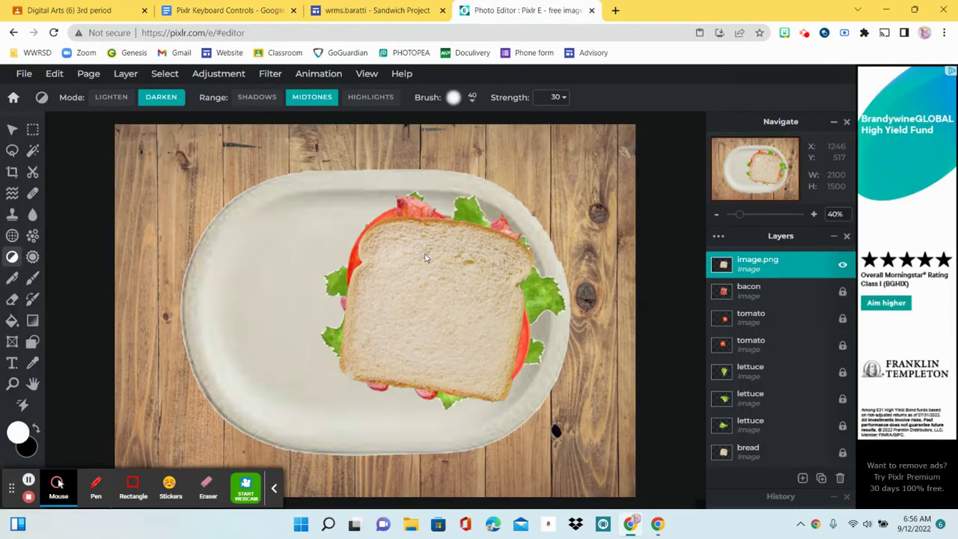
{"action": "key", "text": "ctrl+plus"}
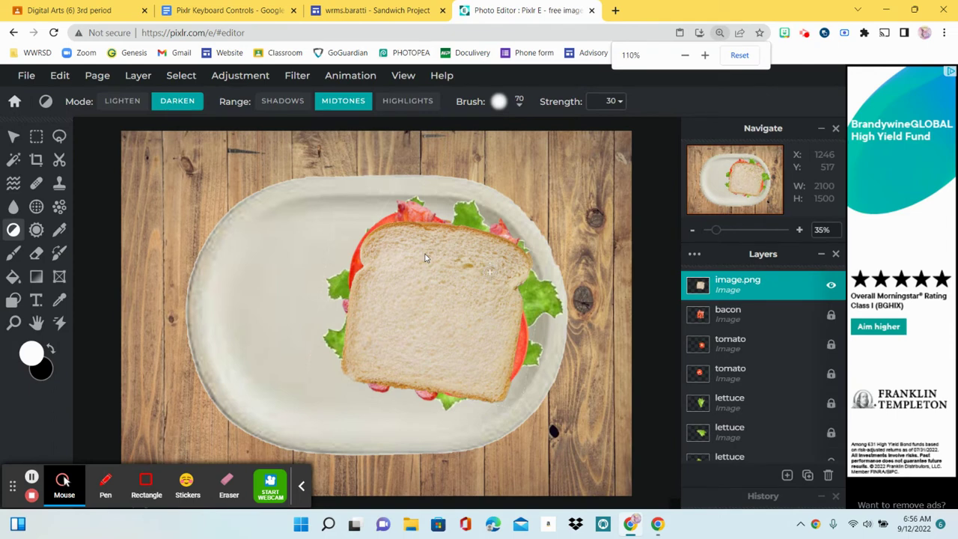
{"action": "key", "text": "bracketright"}
{"action": "key", "text": "bracketright"}
{"action": "key", "text": "bracketright"}
{"action": "key", "text": "bracketright"}
{"action": "key", "text": "bracketright"}
{"action": "key", "text": "bracketright"}
{"action": "key", "text": "bracketright"}
{"action": "key", "text": "bracketright"}
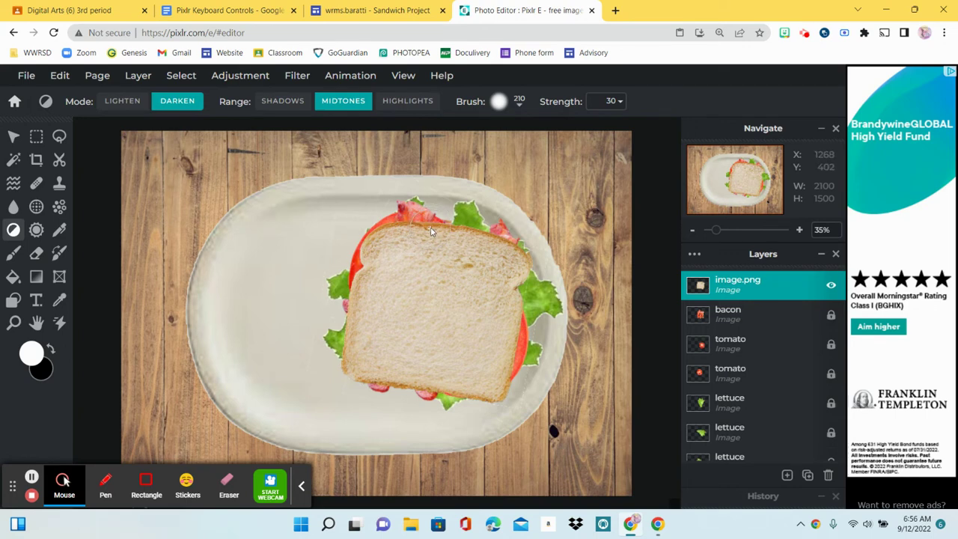
{"action": "mouse_move", "coordinate": [431, 228]}
{"action": "left_mouse_down"}
{"action": "mouse_move", "coordinate": [416, 221]}
{"action": "mouse_move", "coordinate": [383, 237]}
{"action": "mouse_move", "coordinate": [371, 260]}
{"action": "mouse_move", "coordinate": [385, 232]}
{"action": "mouse_move", "coordinate": [490, 235]}
{"action": "mouse_move", "coordinate": [538, 279]}
{"action": "mouse_move", "coordinate": [469, 237]}
{"action": "mouse_move", "coordinate": [353, 241]}
{"action": "mouse_move", "coordinate": [366, 272]}
{"action": "mouse_move", "coordinate": [355, 323]}
{"action": "mouse_move", "coordinate": [362, 367]}
{"action": "mouse_move", "coordinate": [515, 404]}
{"action": "mouse_move", "coordinate": [366, 368]}
{"action": "mouse_move", "coordinate": [486, 390]}
{"action": "mouse_move", "coordinate": [521, 330]}
{"action": "mouse_move", "coordinate": [536, 247]}
{"action": "mouse_move", "coordinate": [479, 388]}
{"action": "left_mouse_up"}
{"action": "mouse_move", "coordinate": [381, 252]}
{"action": "left_mouse_down"}
{"action": "mouse_move", "coordinate": [370, 247]}
{"action": "mouse_move", "coordinate": [370, 261]}
{"action": "mouse_move", "coordinate": [440, 229]}
{"action": "mouse_move", "coordinate": [374, 260]}
{"action": "mouse_move", "coordinate": [355, 301]}
{"action": "left_mouse_up"}
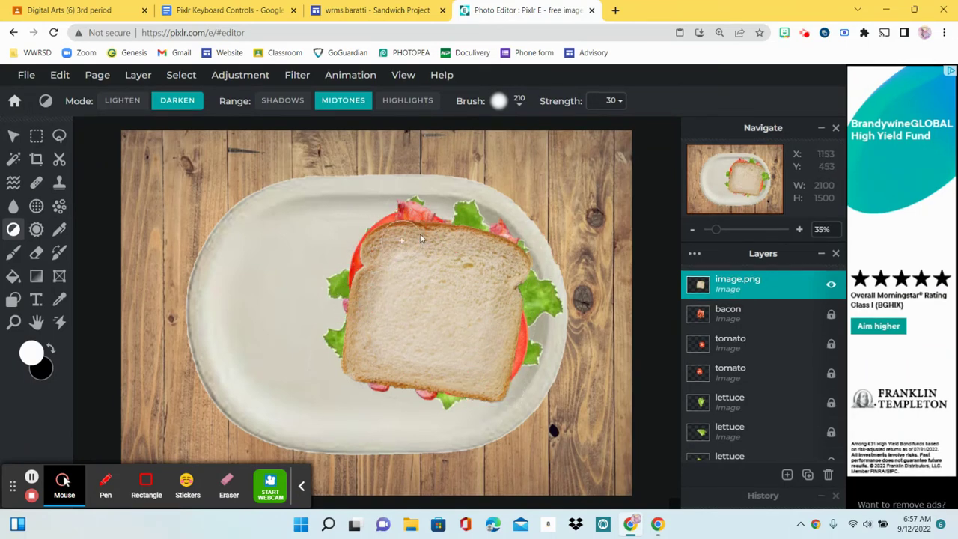
{"action": "mouse_move", "coordinate": [412, 230]}
{"action": "left_mouse_down"}
{"action": "mouse_move", "coordinate": [368, 250]}
{"action": "mouse_move", "coordinate": [353, 301]}
{"action": "left_mouse_up"}
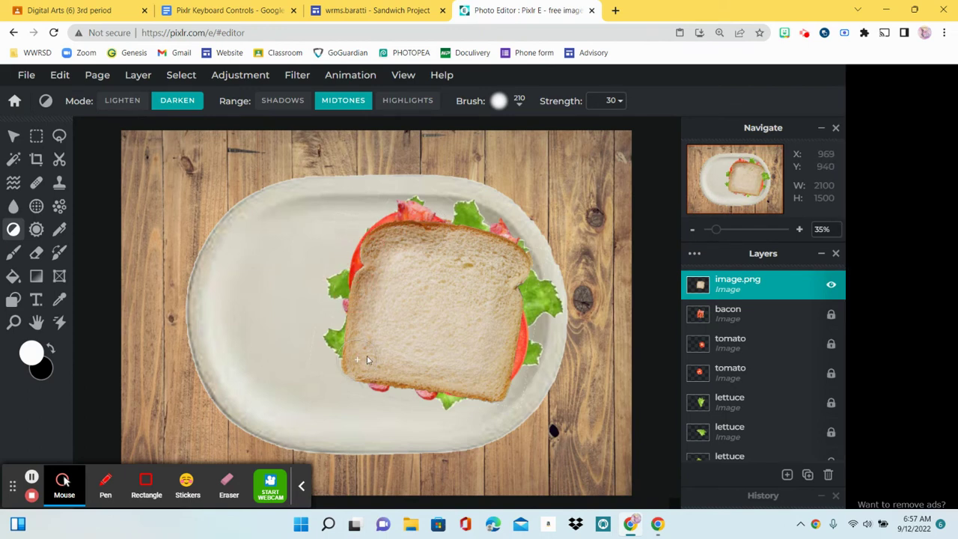
{"action": "left_click_drag", "start_coordinate": [354, 345], "coordinate": [400, 383]}
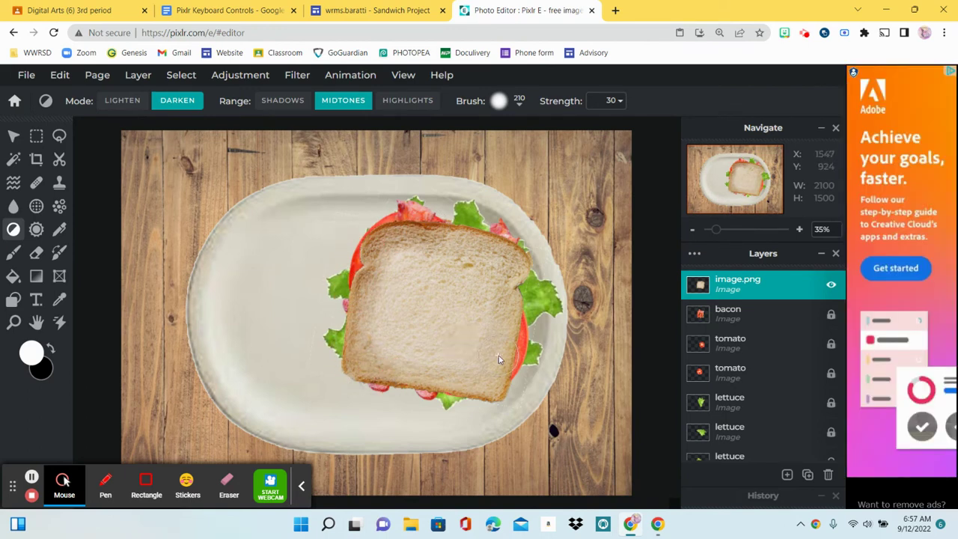
{"action": "mouse_move", "coordinate": [512, 372]}
{"action": "left_mouse_down"}
{"action": "mouse_move", "coordinate": [455, 394]}
{"action": "mouse_move", "coordinate": [496, 389]}
{"action": "mouse_move", "coordinate": [523, 358]}
{"action": "left_mouse_up"}
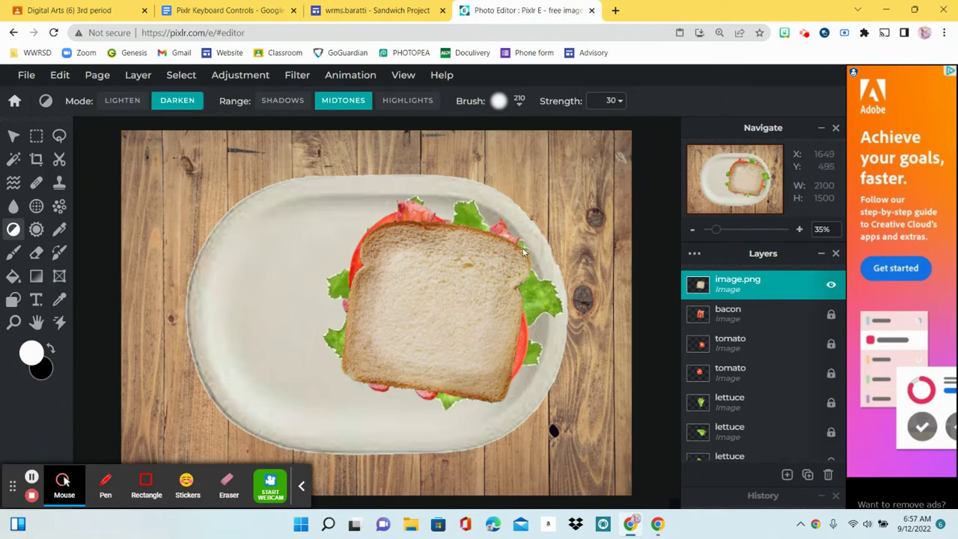
{"action": "mouse_move", "coordinate": [459, 240]}
{"action": "left_mouse_down"}
{"action": "mouse_move", "coordinate": [504, 252]}
{"action": "mouse_move", "coordinate": [521, 301]}
{"action": "mouse_move", "coordinate": [456, 232]}
{"action": "left_mouse_up"}
{"action": "left_click_drag", "start_coordinate": [528, 290], "coordinate": [480, 385]}
{"action": "mouse_move", "coordinate": [422, 277]}
{"action": "left_mouse_down"}
{"action": "mouse_move", "coordinate": [391, 271]}
{"action": "mouse_move", "coordinate": [474, 272]}
{"action": "mouse_move", "coordinate": [497, 308]}
{"action": "mouse_move", "coordinate": [486, 352]}
{"action": "mouse_move", "coordinate": [391, 357]}
{"action": "mouse_move", "coordinate": [426, 310]}
{"action": "mouse_move", "coordinate": [481, 278]}
{"action": "mouse_move", "coordinate": [391, 287]}
{"action": "mouse_move", "coordinate": [376, 239]}
{"action": "mouse_move", "coordinate": [357, 335]}
{"action": "mouse_move", "coordinate": [363, 357]}
{"action": "mouse_move", "coordinate": [386, 331]}
{"action": "mouse_move", "coordinate": [418, 377]}
{"action": "mouse_move", "coordinate": [457, 366]}
{"action": "left_mouse_up"}
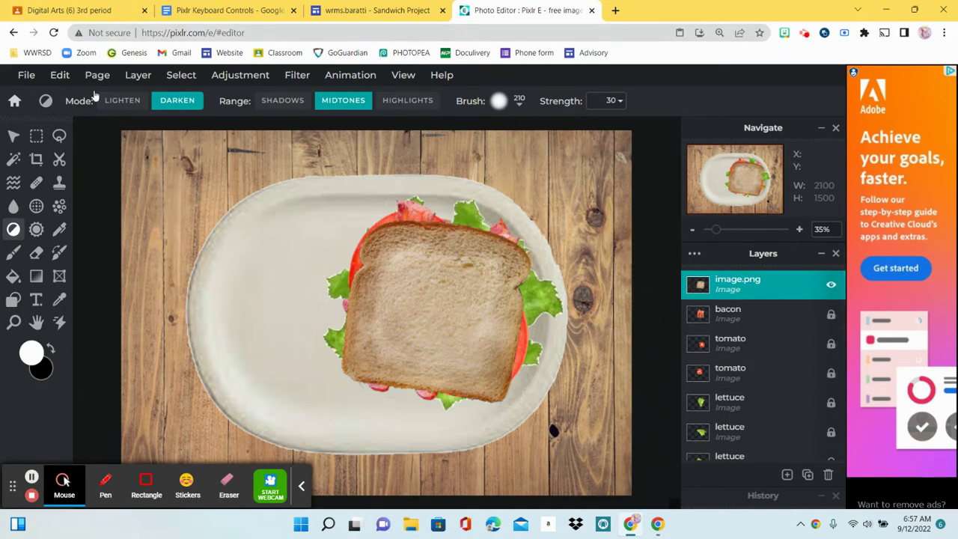
Rename the top bread layer to "bread" and lock it.
{"action": "left_click", "coordinate": [13, 136]}
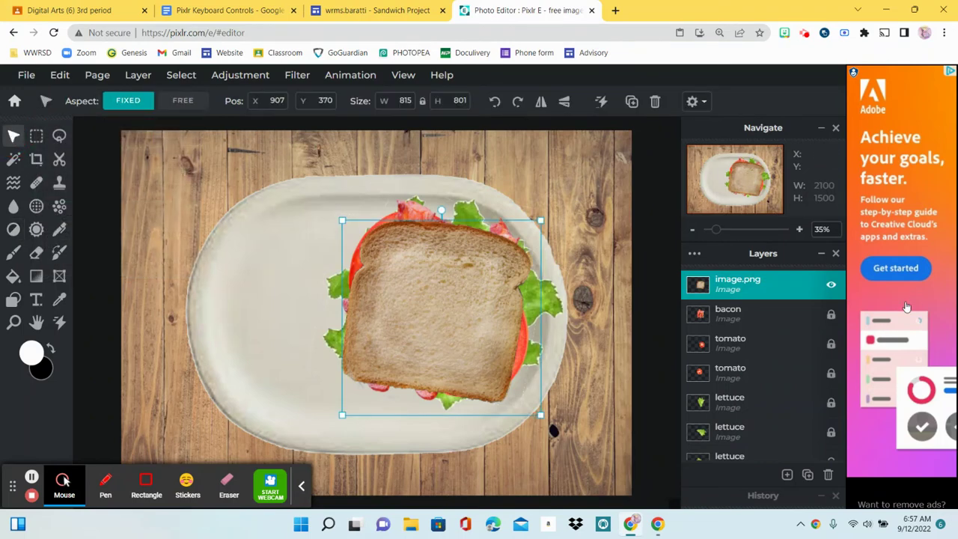
{"action": "left_click", "coordinate": [802, 284]}
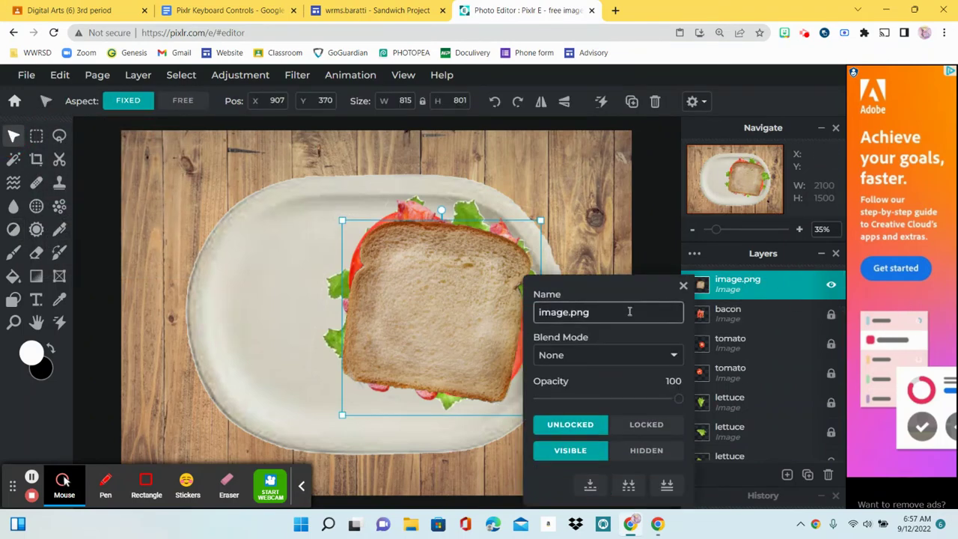
{"action": "left_click_drag", "start_coordinate": [629, 311], "coordinate": [434, 336]}
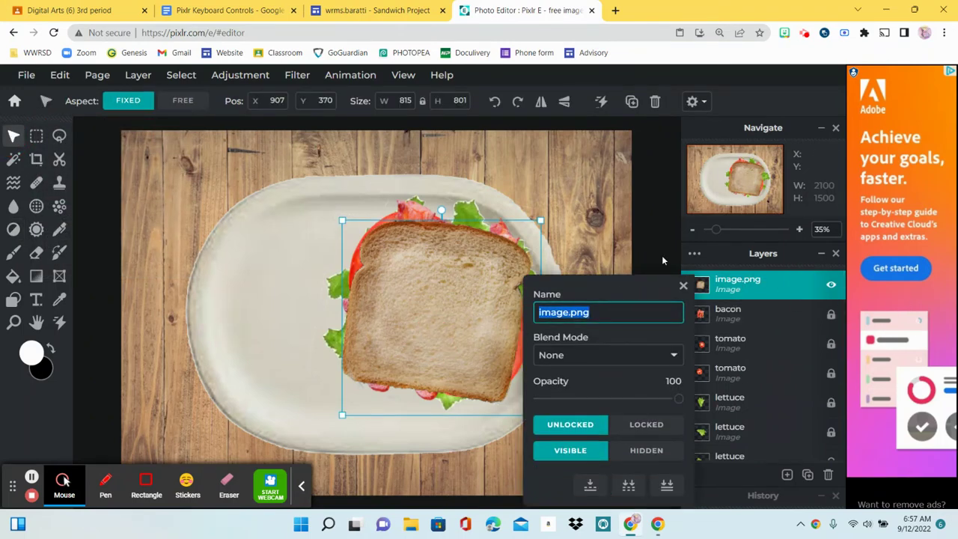
{"action": "type", "text": "bread"}
{"action": "left_click", "coordinate": [653, 434]}
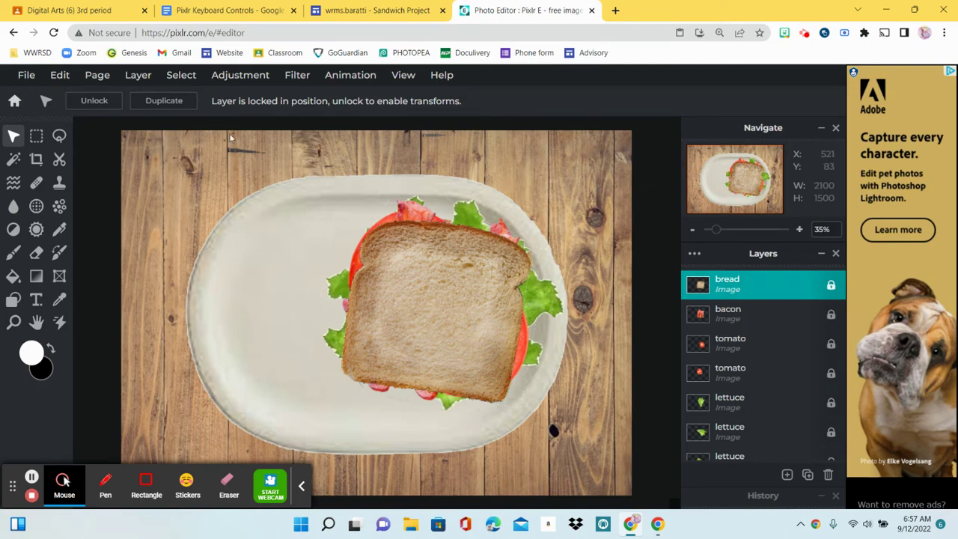
Save the composition to the Desktop as a PXZ Pixlr document under its existing sandwich file name, and dismiss the advertisement.
{"action": "left_click", "coordinate": [26, 75]}
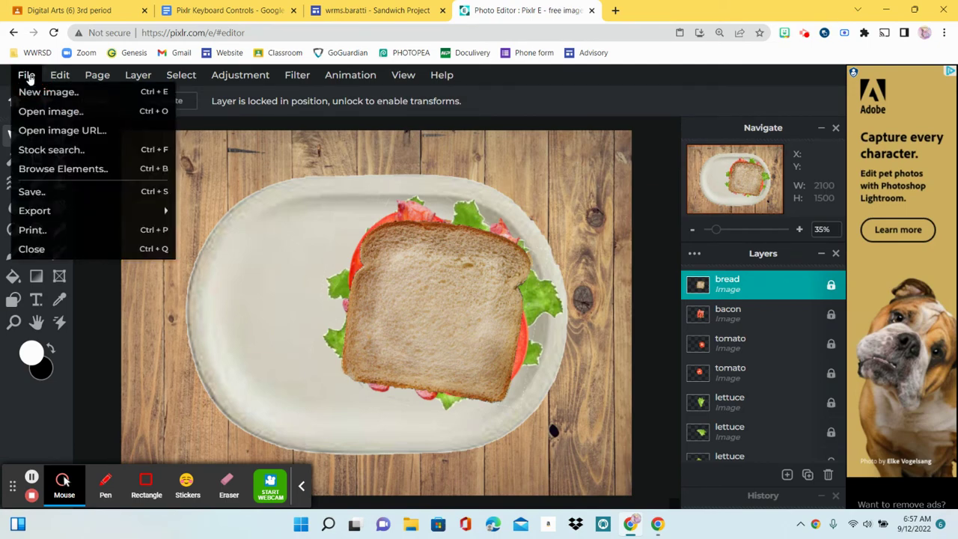
{"action": "left_click", "coordinate": [53, 193]}
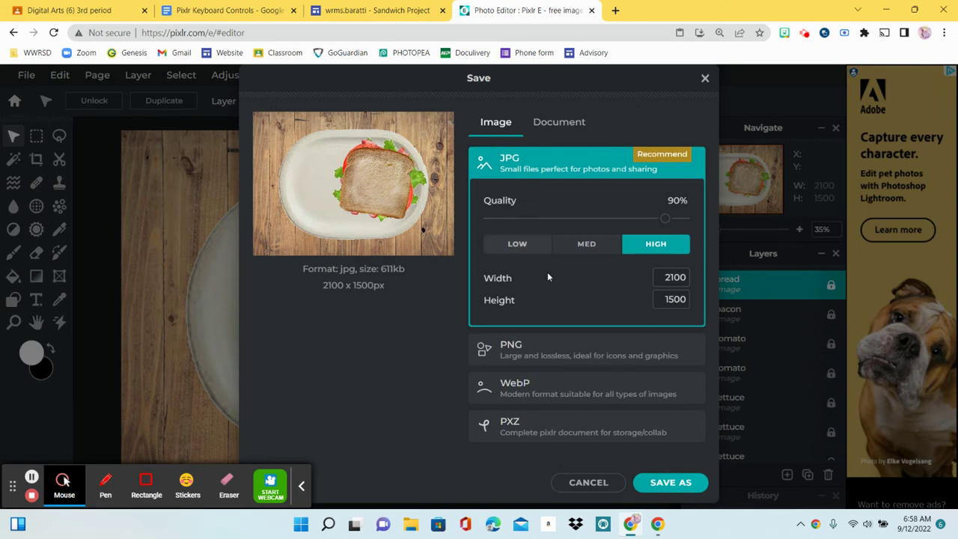
{"action": "left_click", "coordinate": [516, 433]}
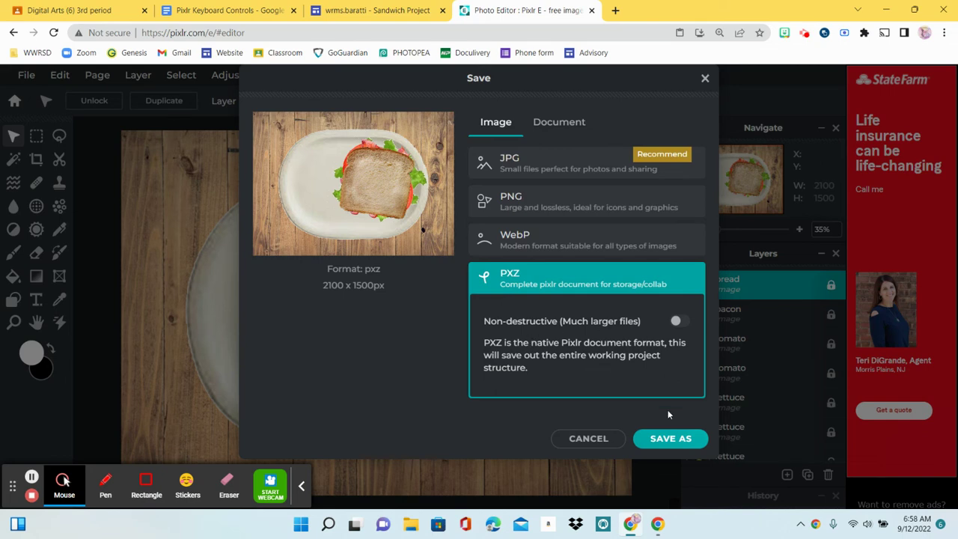
{"action": "left_click", "coordinate": [670, 442]}
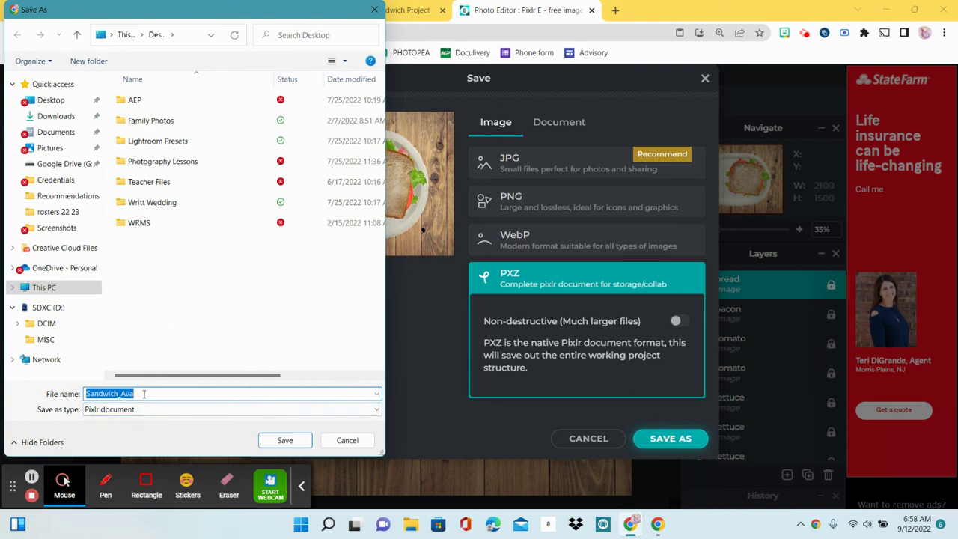
{"action": "left_click", "coordinate": [285, 440]}
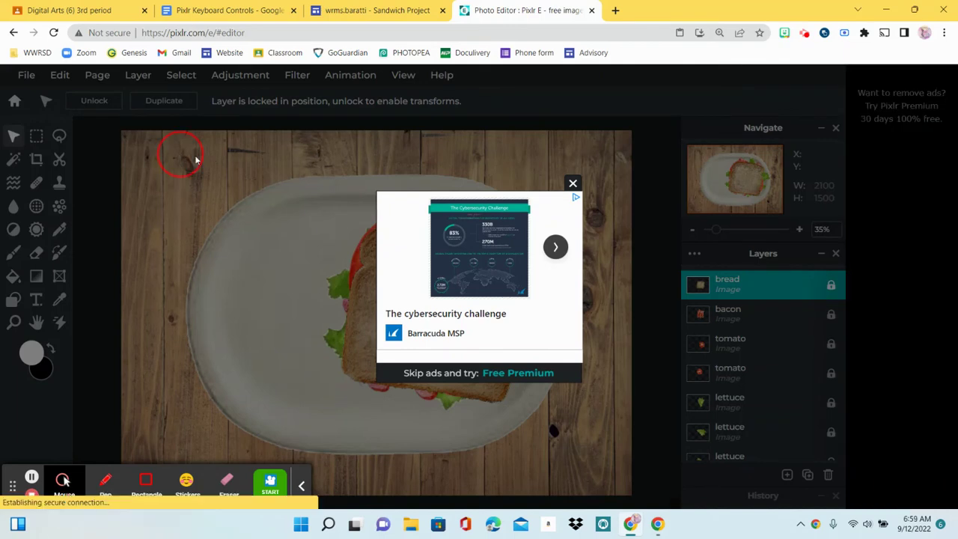
{"action": "left_click", "coordinate": [573, 183]}
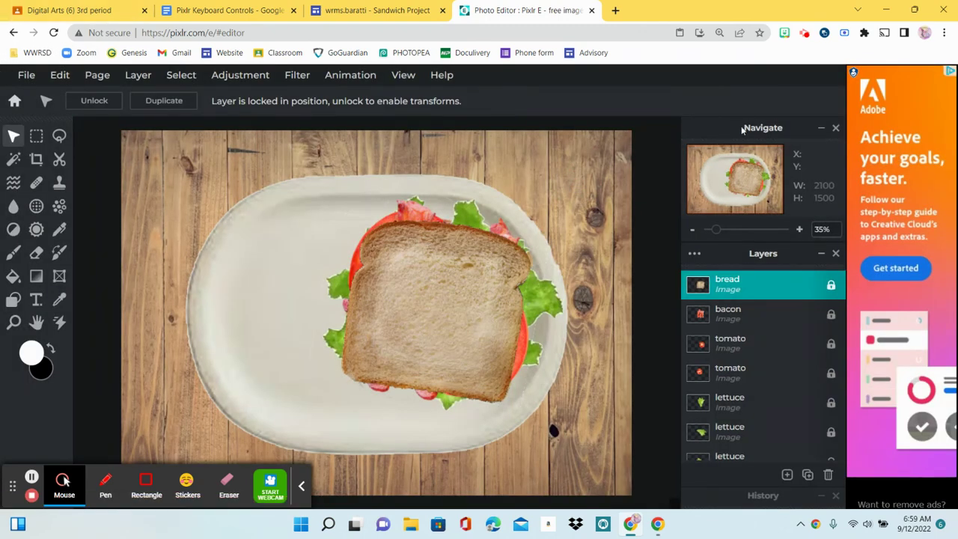
Reload the Pixlr page and look for the saved sandwich project among the latest projects.
{"action": "left_click", "coordinate": [55, 33]}
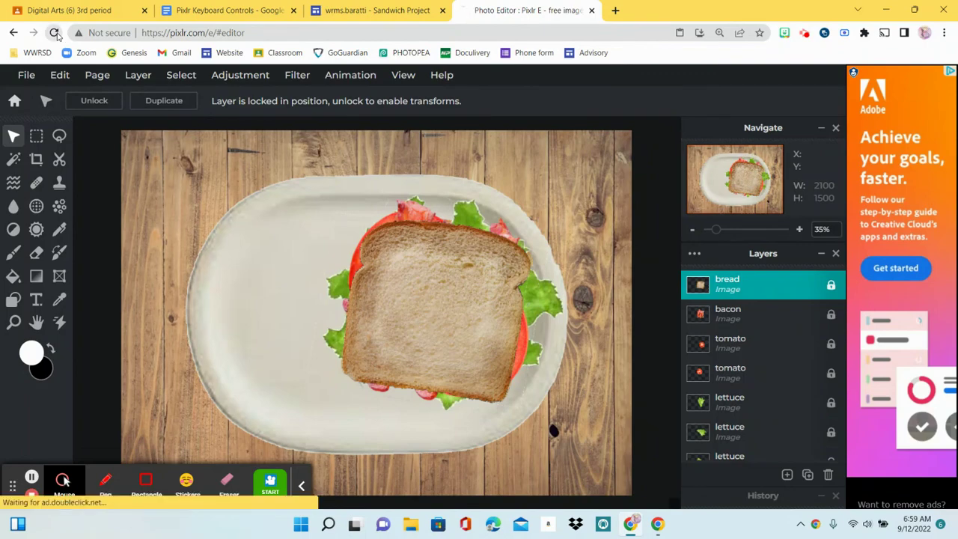
{"action": "scroll", "coordinate": [417, 258], "scroll_direction": "down", "scroll_amount": 3}
{"action": "mouse_move", "coordinate": [179, 263]}
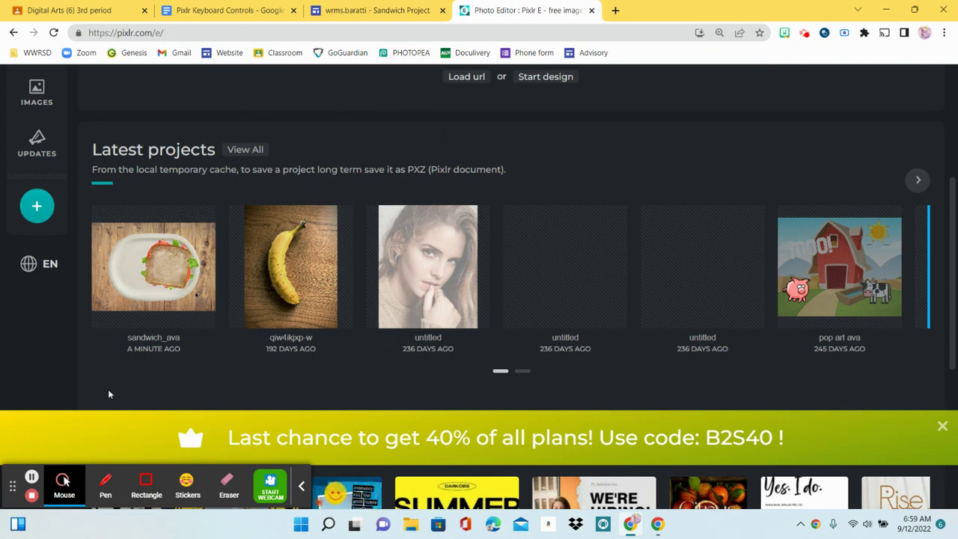
{"action": "mouse_move", "coordinate": [152, 331]}
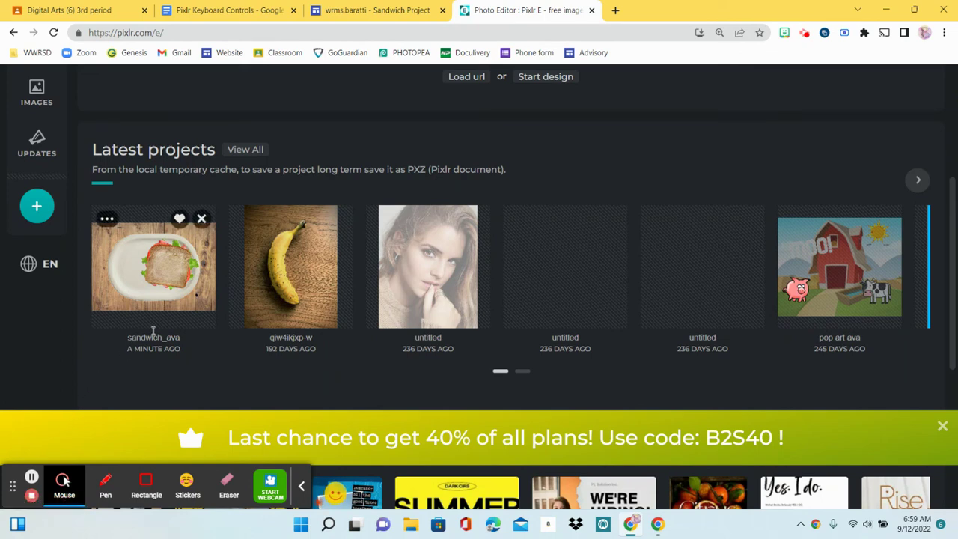